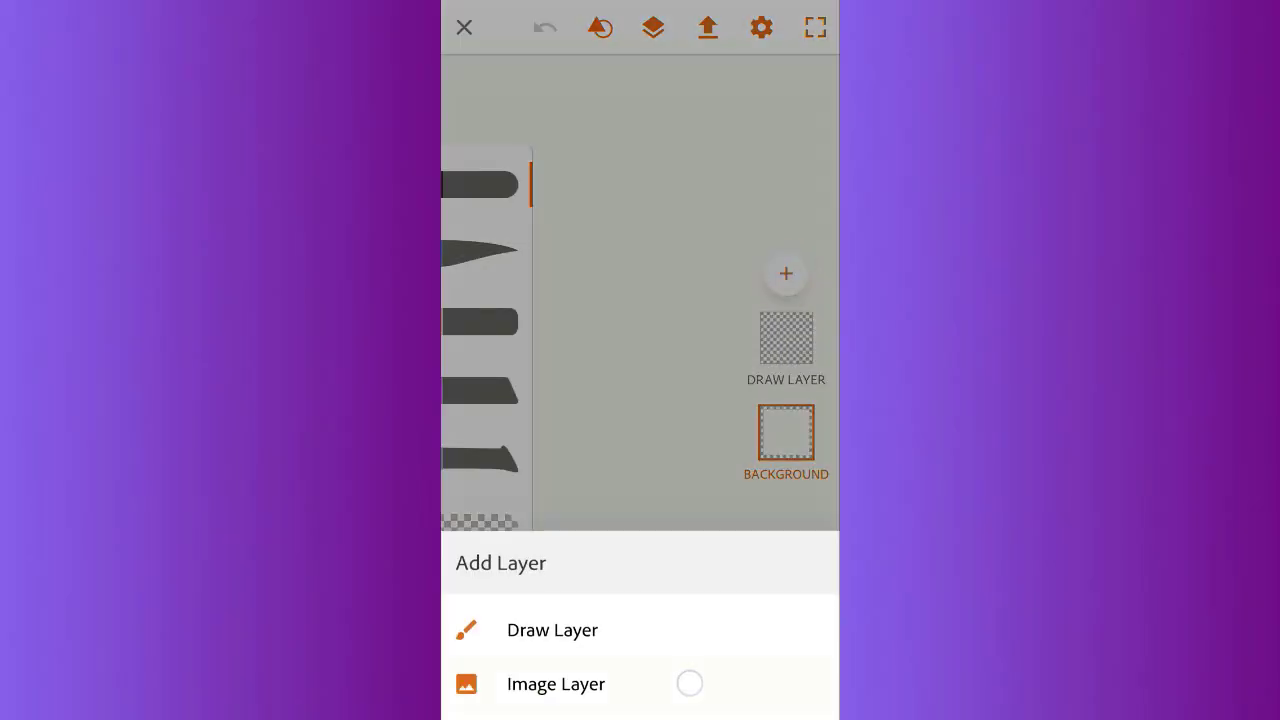
- Import the bearded man photo from the gallery as an image layer and fit it to the page
left_click(711, 517)
left_click(540, 190)
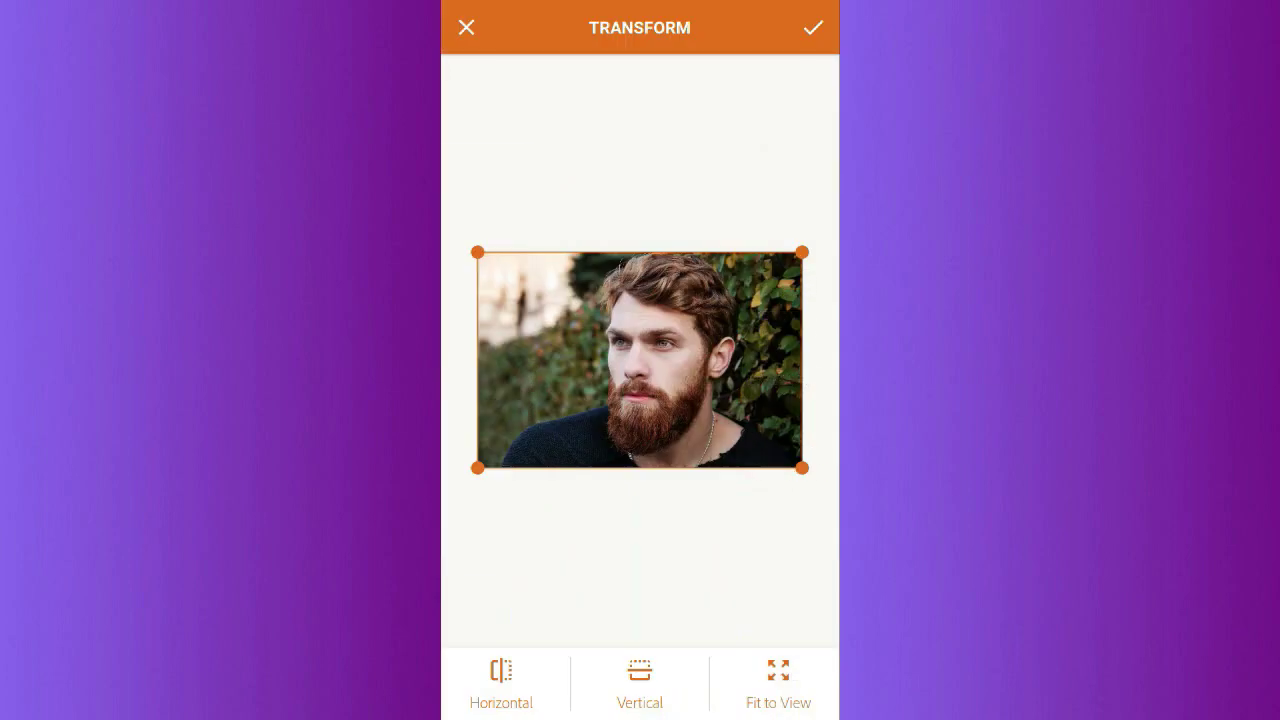
mouse_move(603, 402)
left_mouse_down()
mouse_move(617, 374)
mouse_move(594, 400)
mouse_move(620, 554)
left_mouse_up()
left_click(778, 683)
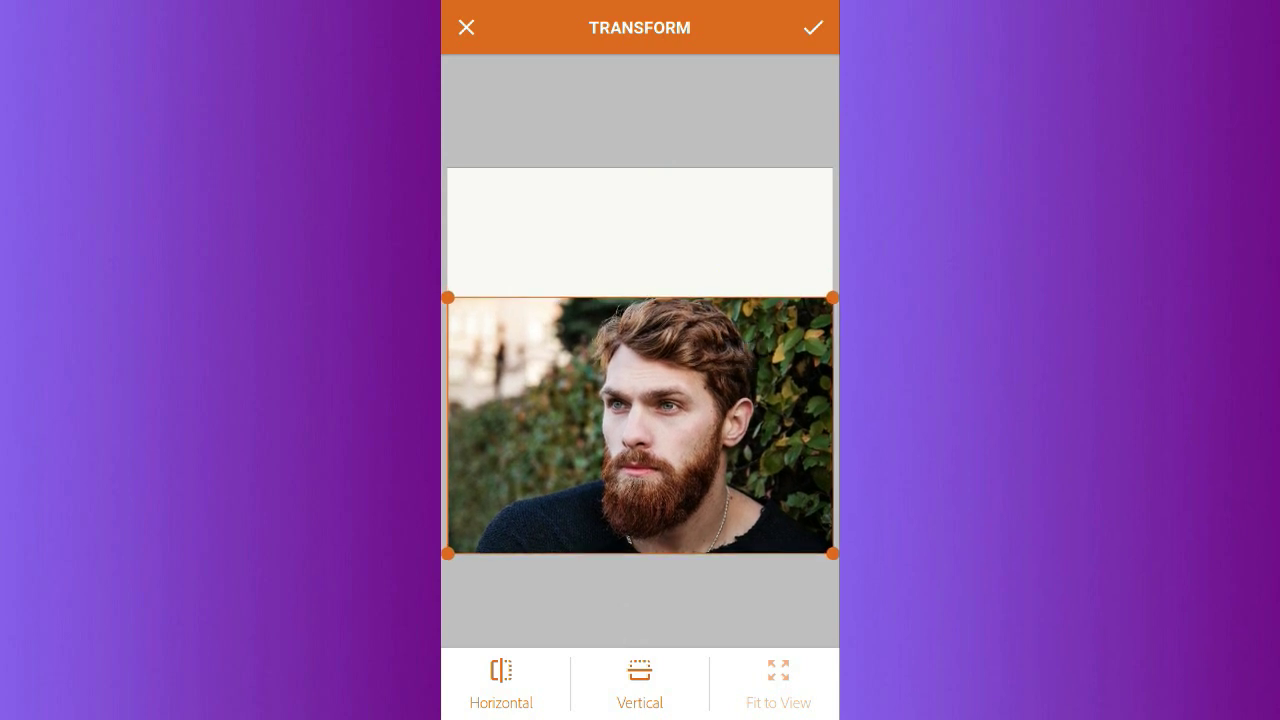
- Confirm the photo's placement and shrink the drawing brush to size 1.0
left_click(813, 27)
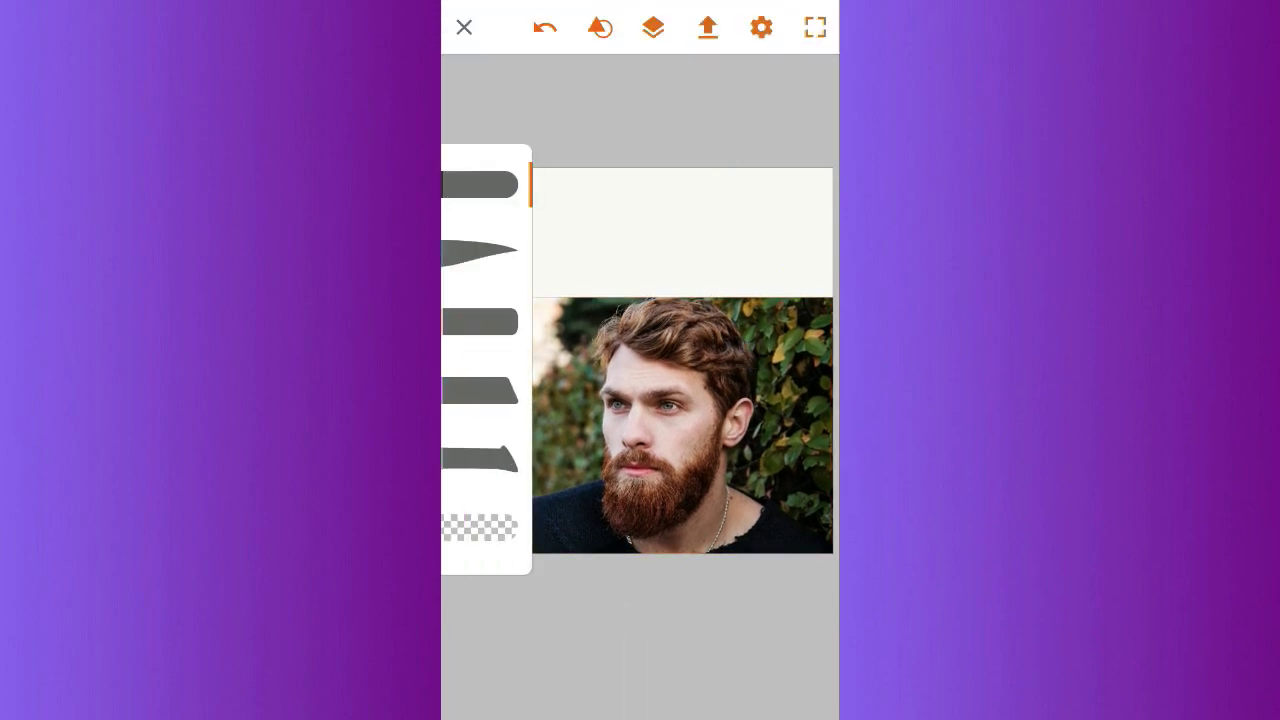
left_click(480, 184)
left_click_drag(485, 247, 735, 395)
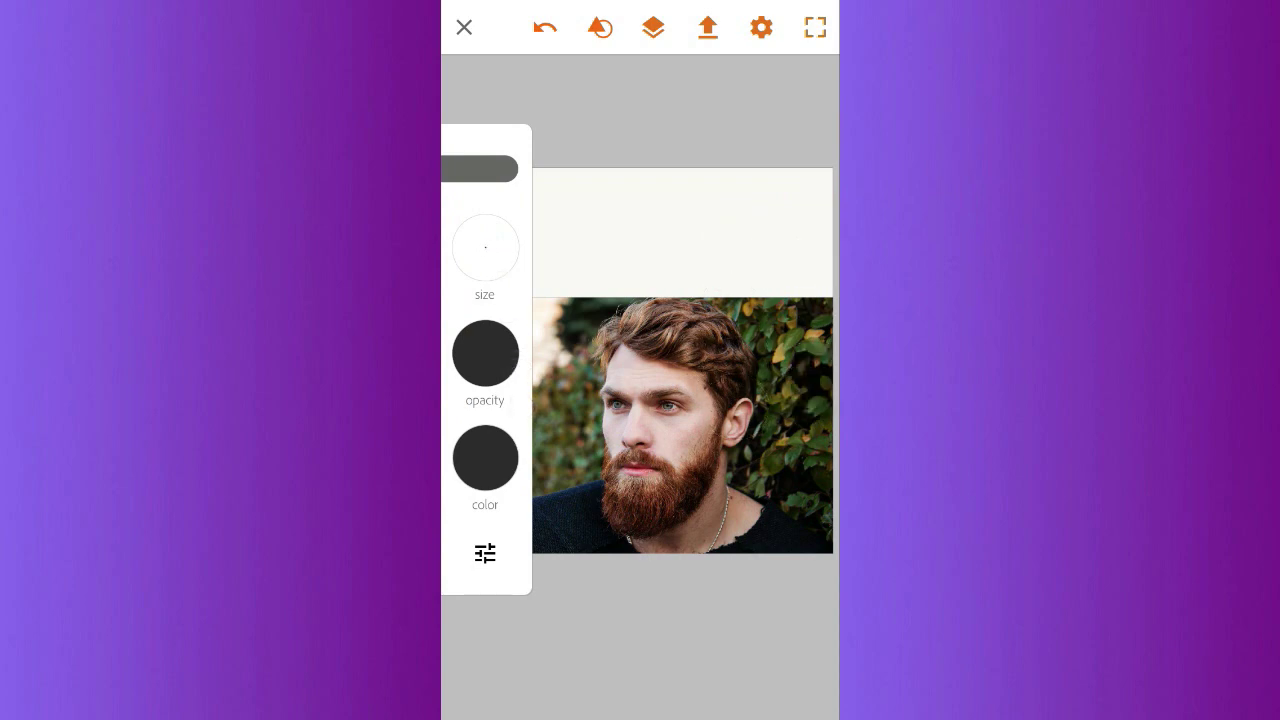
scroll(665, 465, "up", 5)
scroll(720, 455, "up", 1)
scroll(760, 430, "up", 2)
scroll(740, 400, "up", 1)
scroll(750, 255, "up", 3)
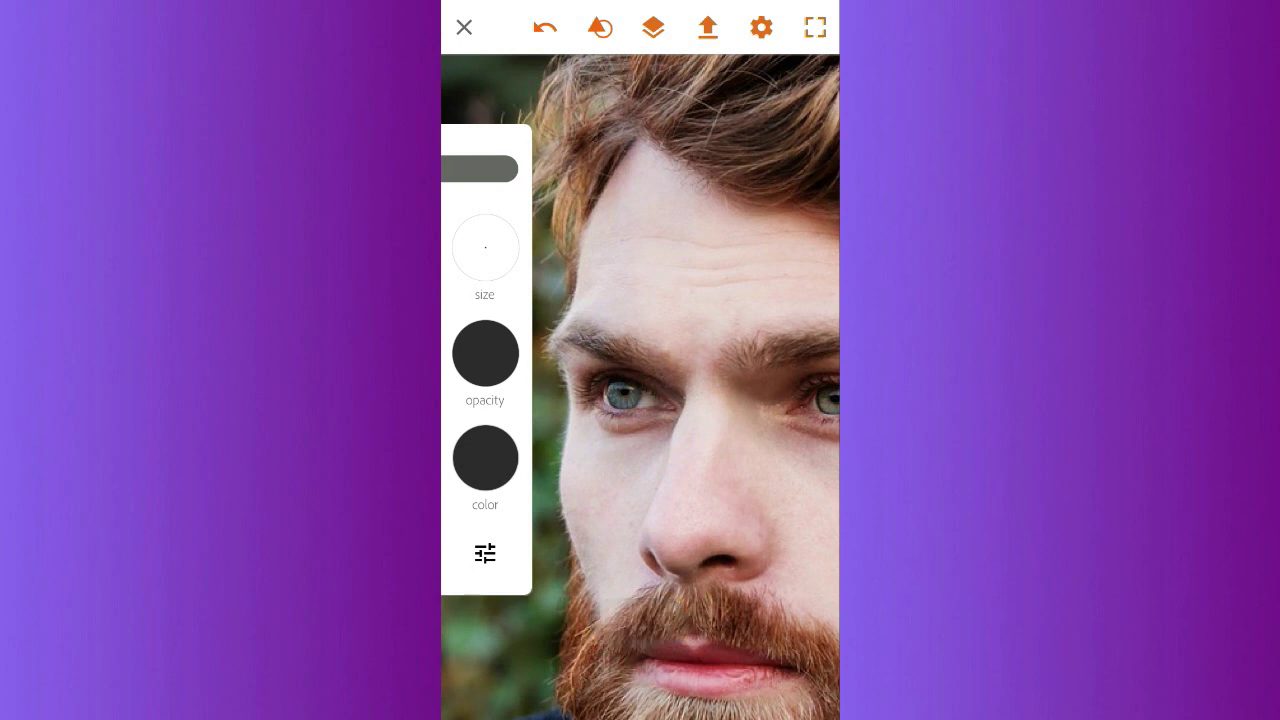
scroll(653, 234, "down", 2)
scroll(653, 234, "down", 2)
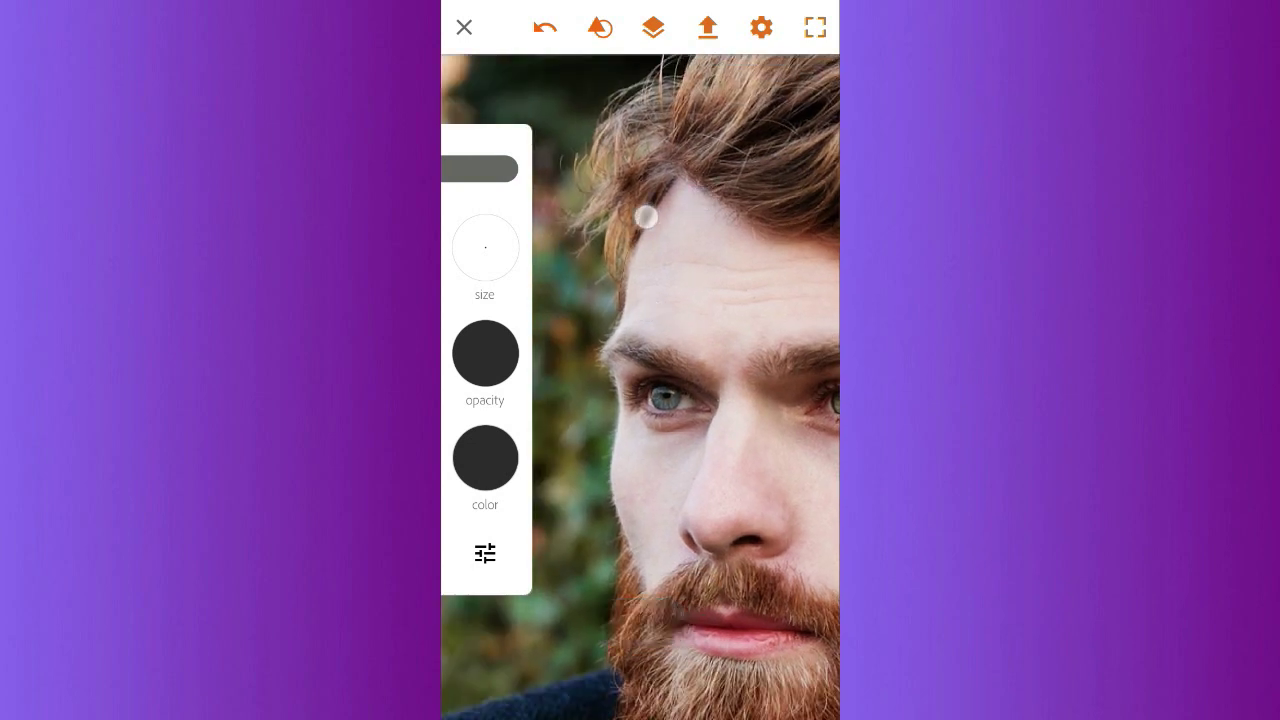
- Undo the stray stroke and thin the brush further to 0.5
left_click(544, 27)
left_click_drag(485, 247, 500, 246)
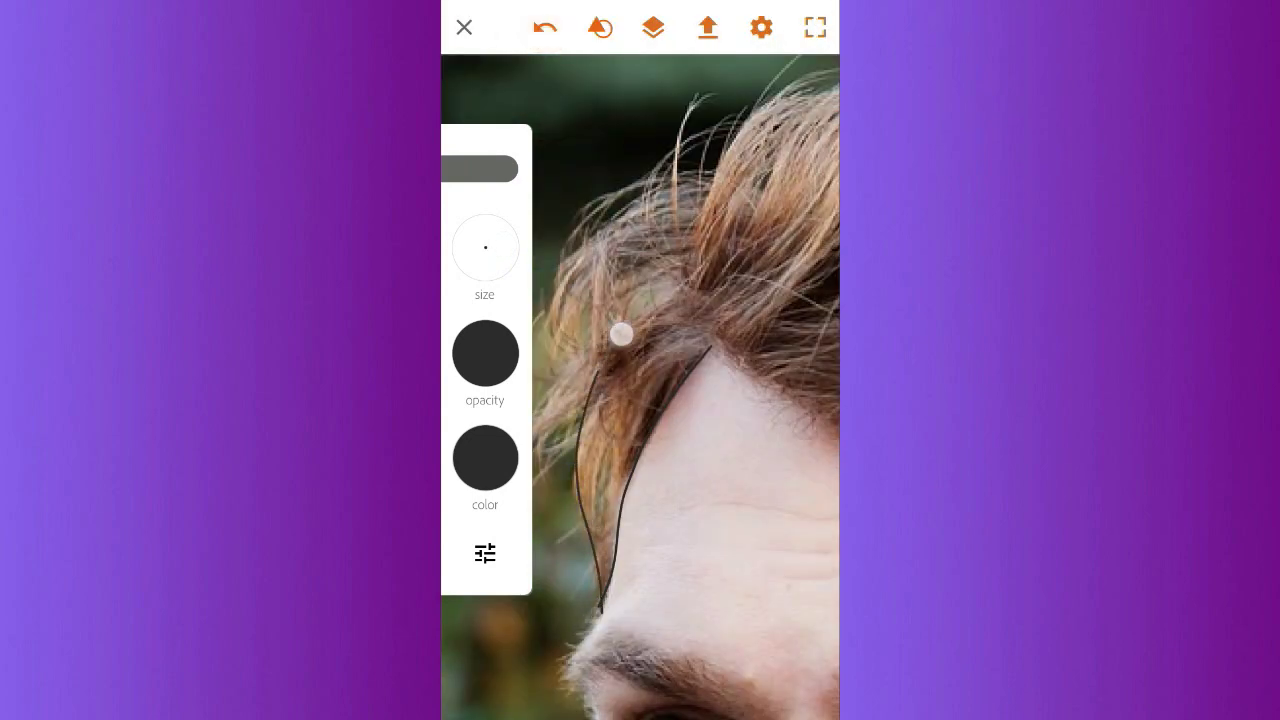
scroll(640, 380, "down", 3)
scroll(640, 300, "up", 3)
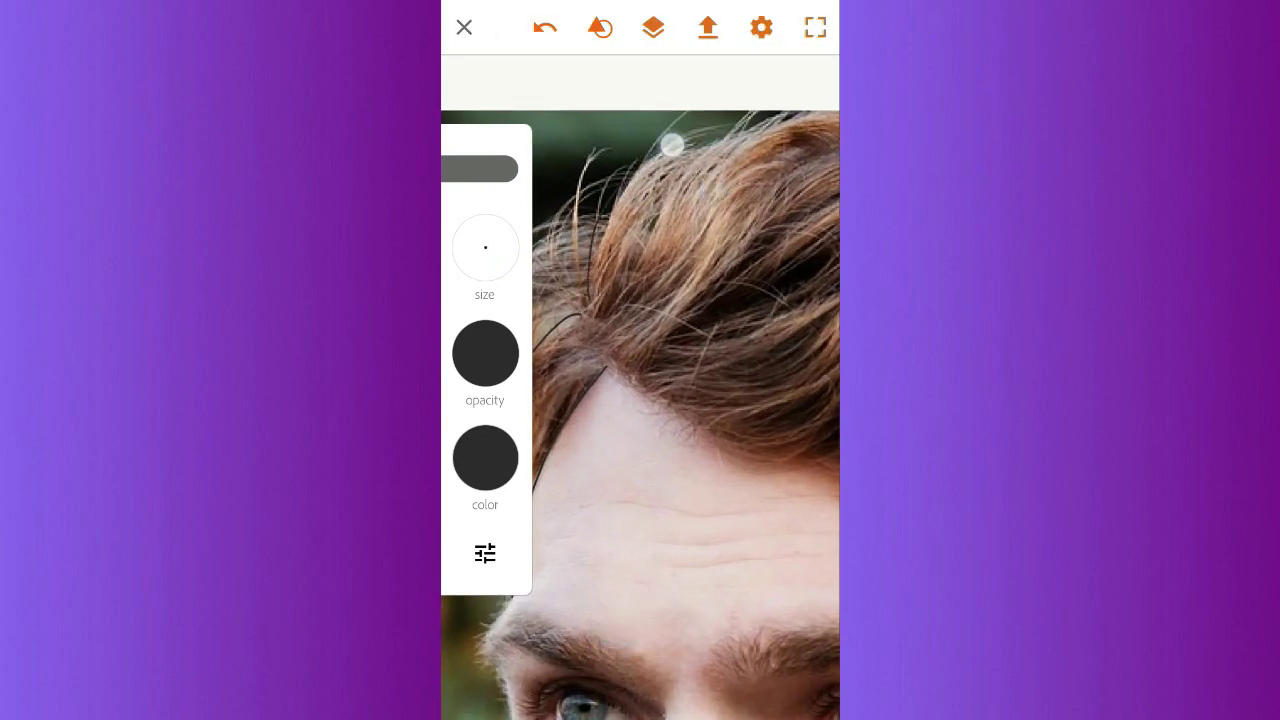
scroll(600, 330, "up", 3)
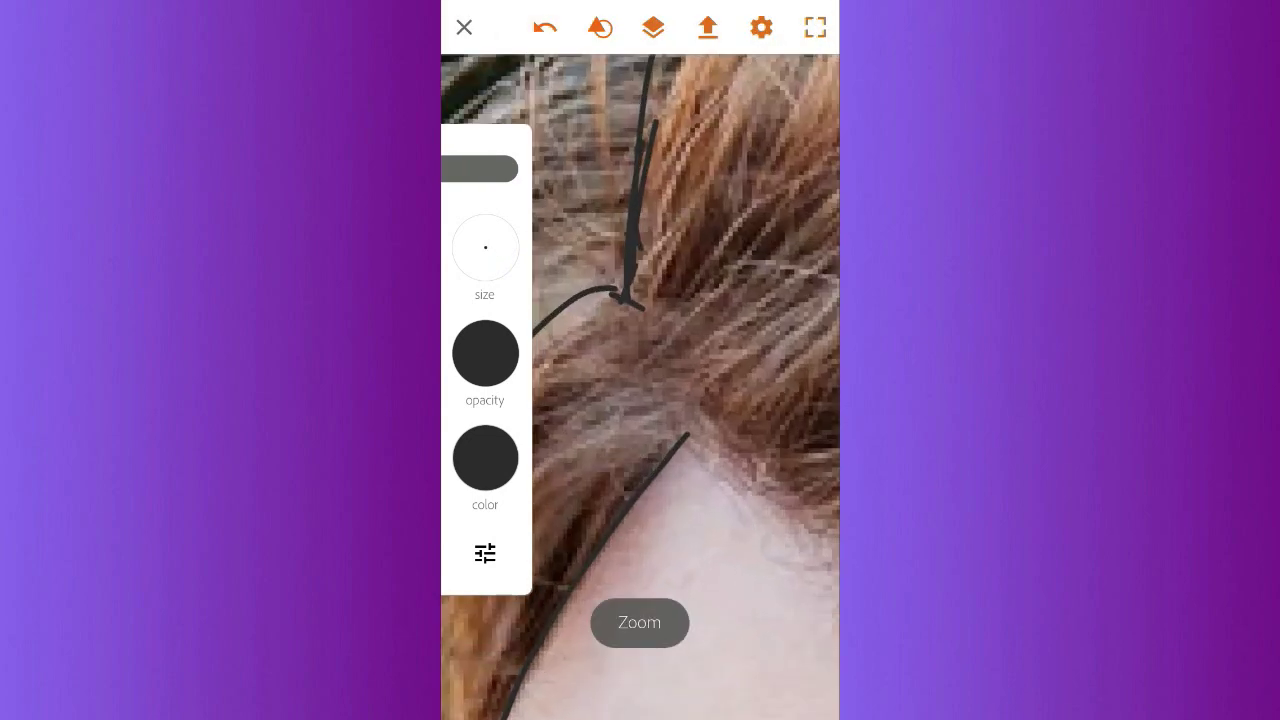
scroll(665, 290, "down", 5)
- Trace thin strokes along the hairline and down the side of the hair toward the ear
scroll(686, 325, "down", 3)
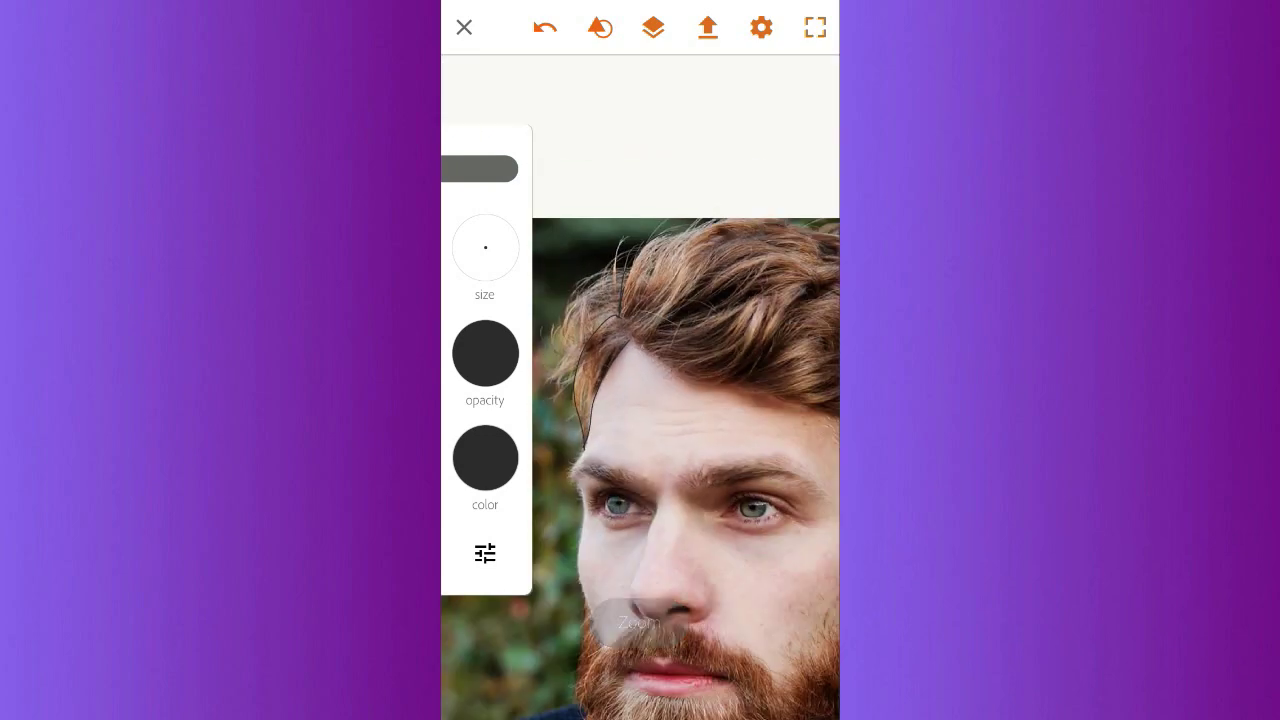
scroll(674, 300, "up", 5)
scroll(620, 249, "down", 3)
scroll(646, 330, "down", 2)
scroll(640, 400, "up", 5)
scroll(816, 311, "down", 3)
scroll(731, 433, "up", 4)
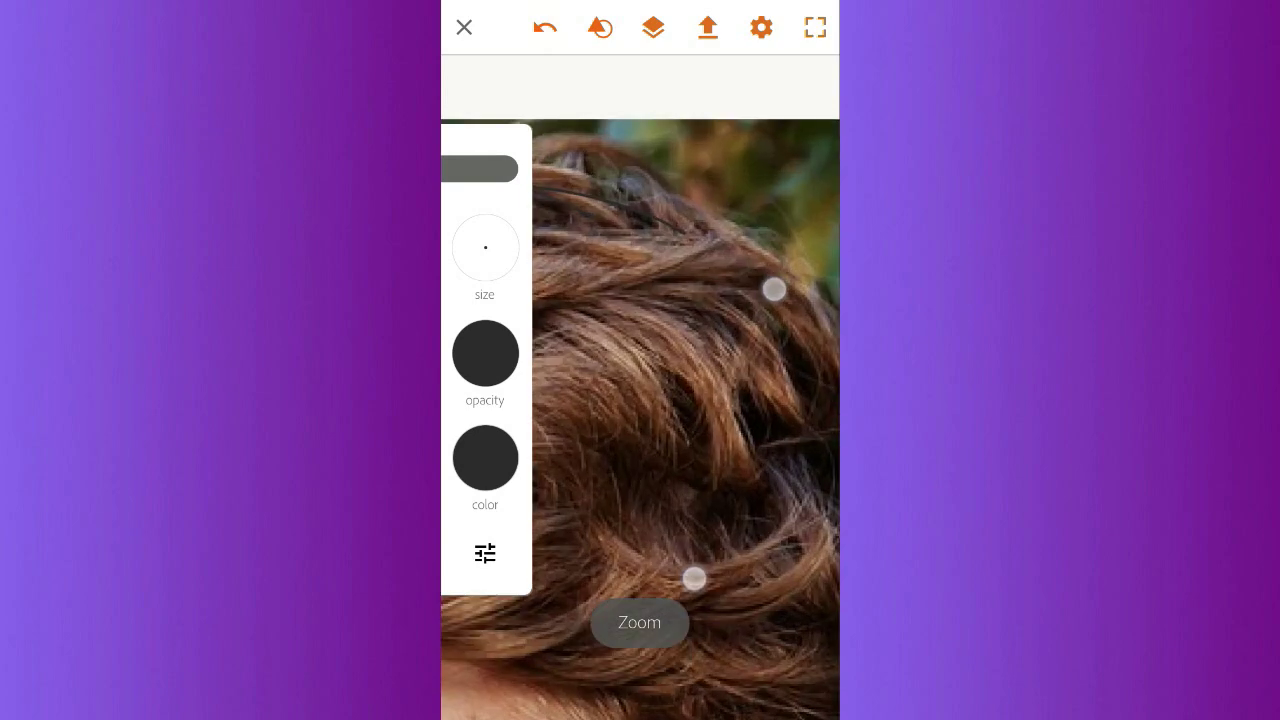
scroll(640, 400, "up", 2)
scroll(681, 255, "down", 3)
scroll(708, 329, "up", 4)
scroll(772, 442, "up", 2)
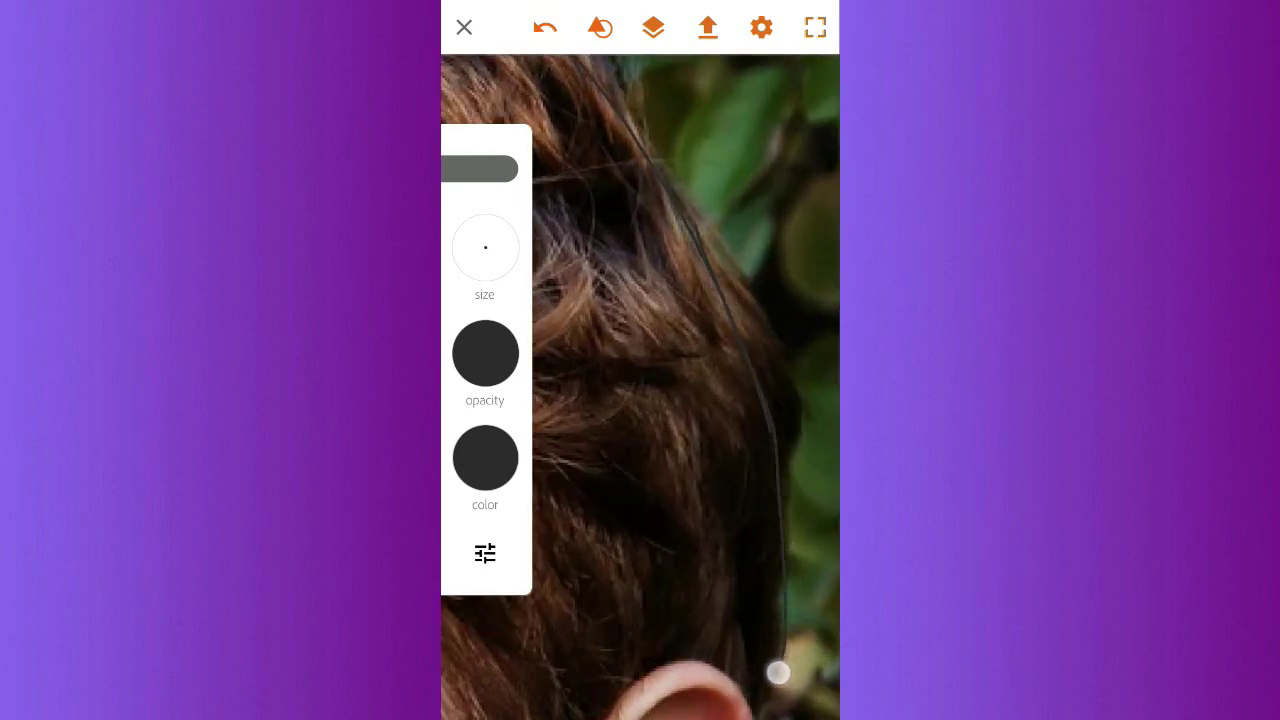
scroll(750, 460, "down", 2)
scroll(726, 480, "up", 3)
scroll(726, 480, "up", 2)
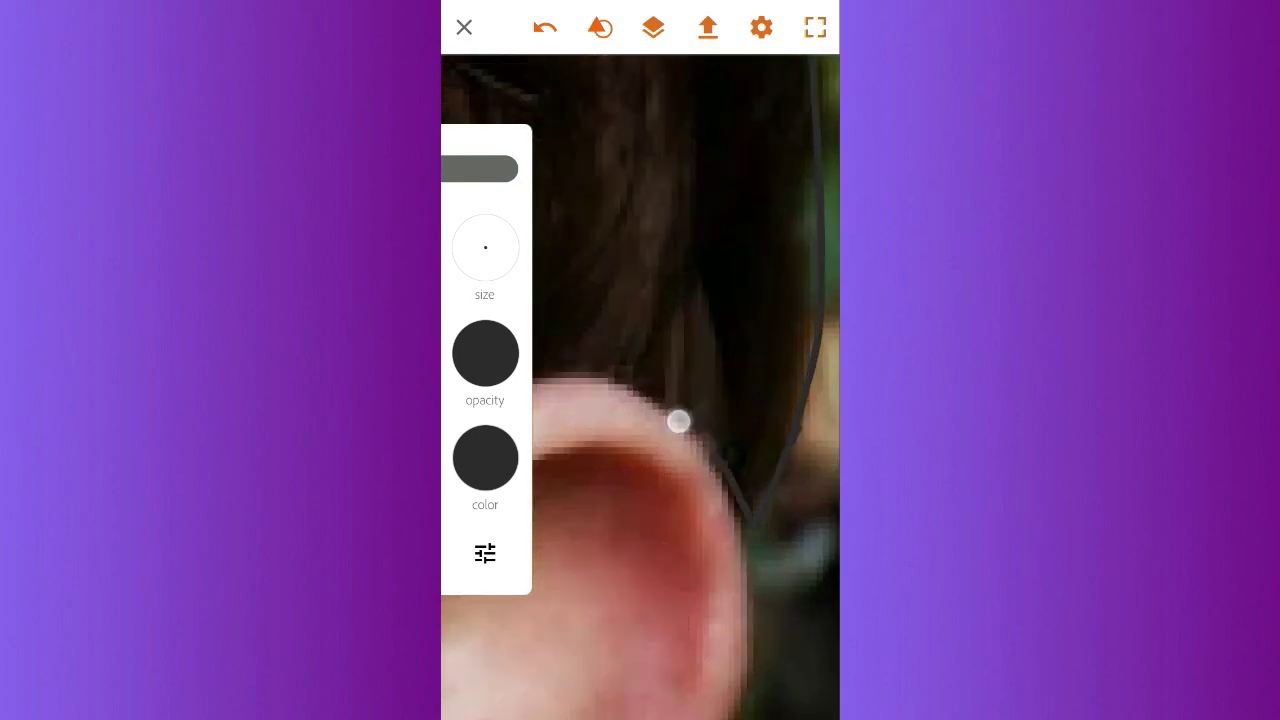
scroll(634, 389, "down", 2)
scroll(760, 470, "up", 2)
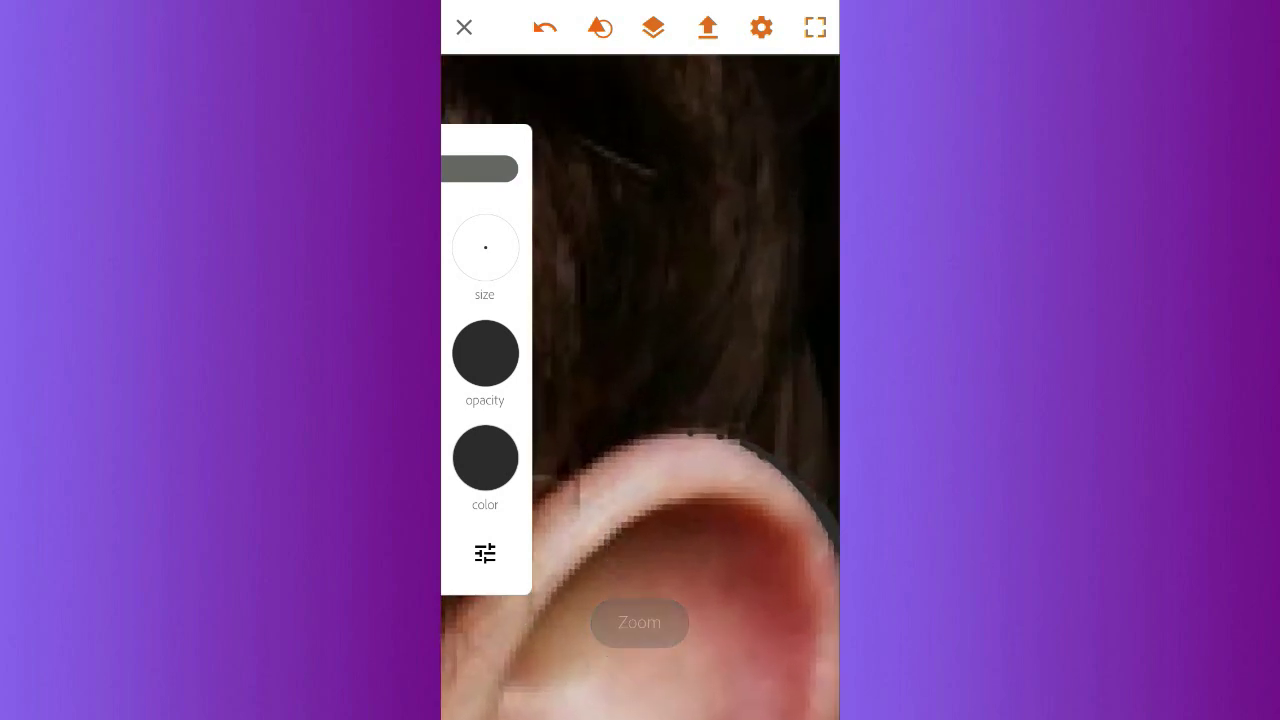
scroll(660, 460, "down", 3)
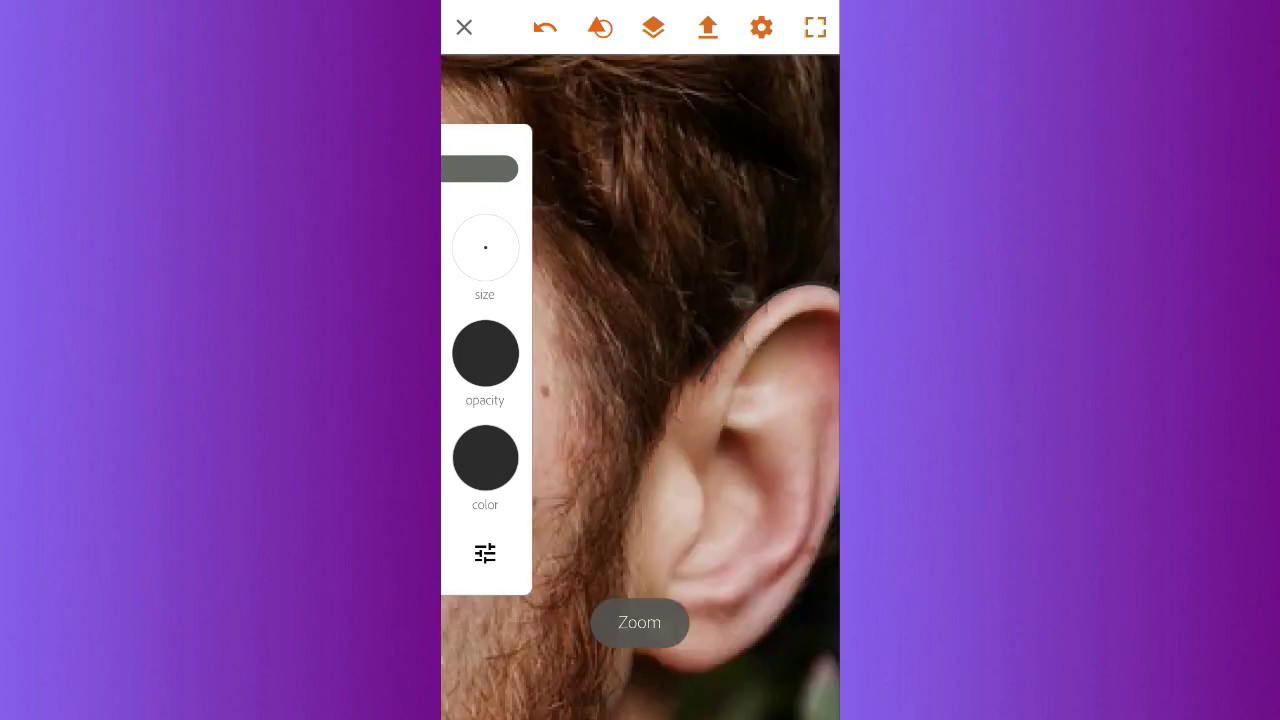
scroll(640, 519, "down", 2)
scroll(626, 572, "up", 3)
scroll(614, 570, "down", 3)
scroll(614, 623, "down", 3)
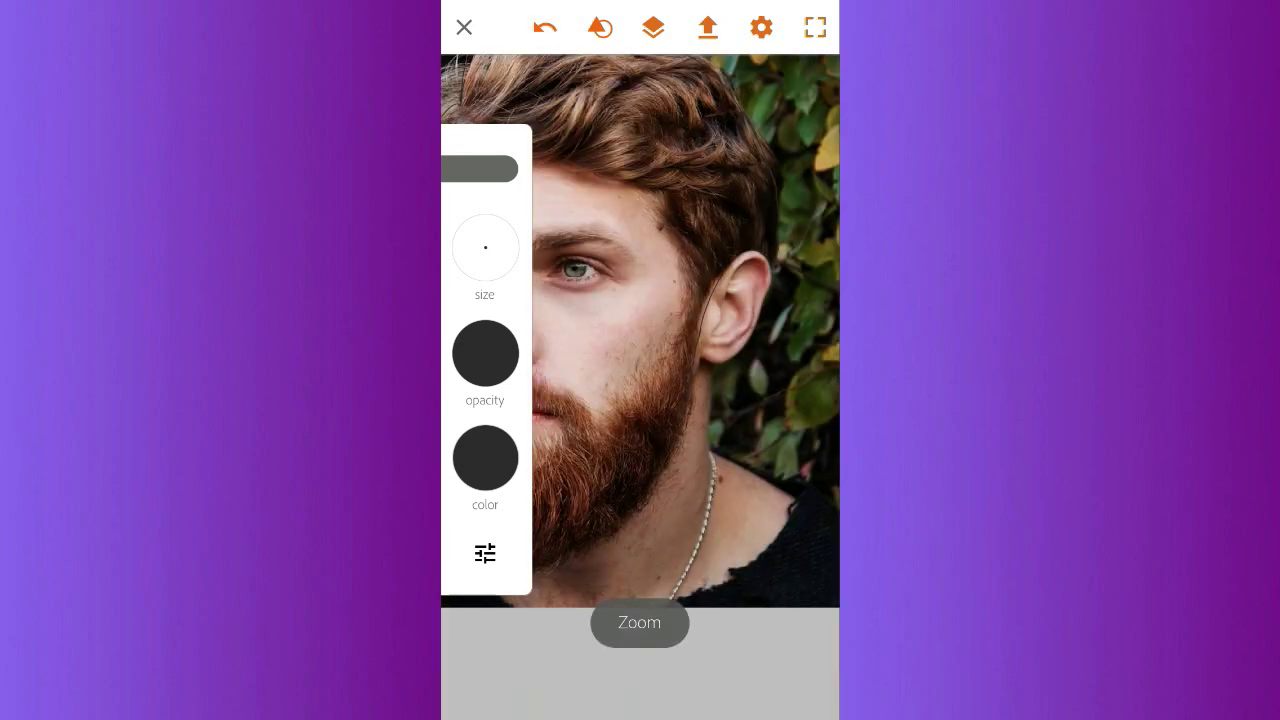
- Zoom in and trace the beard's upper edge along the cheek and mustache
scroll(723, 340, "up", 3)
scroll(560, 617, "down", 3)
scroll(683, 442, "down", 2)
scroll(650, 450, "up", 3)
scroll(763, 509, "down", 3)
scroll(762, 509, "up", 3)
scroll(620, 500, "down", 1)
scroll(650, 500, "up", 3)
scroll(646, 455, "up", 5)
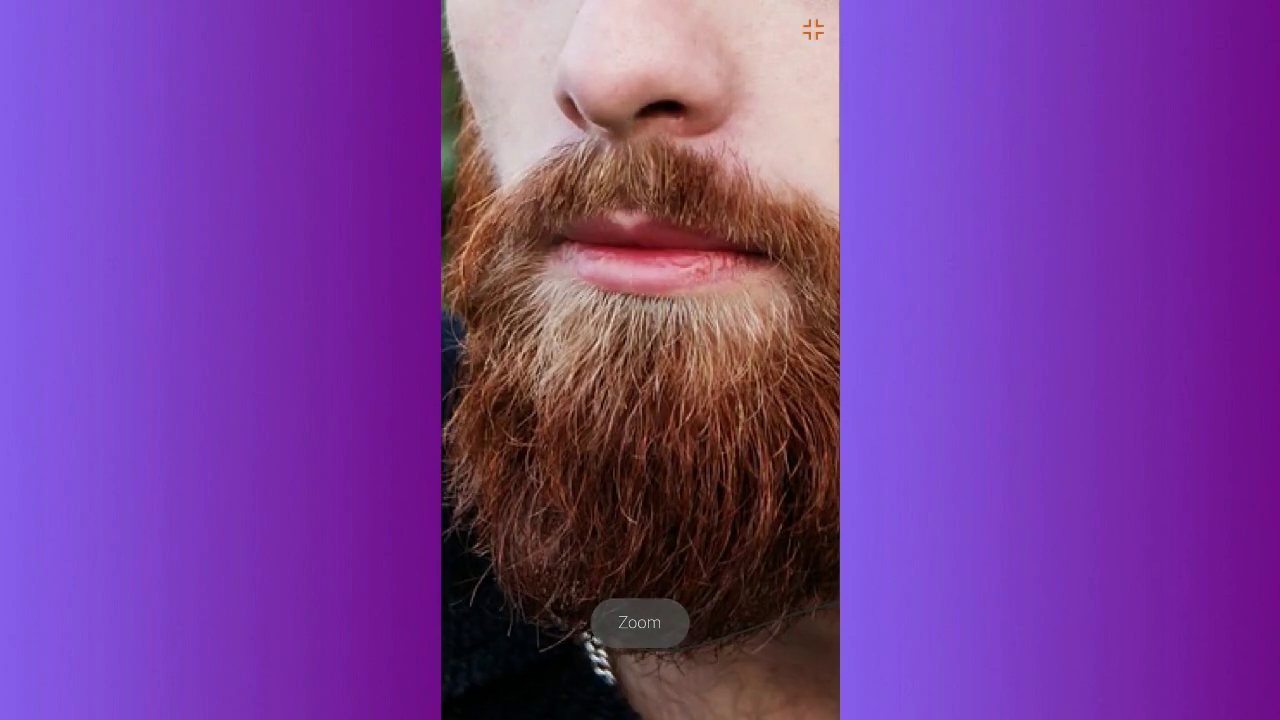
scroll(540, 315, "up", 3)
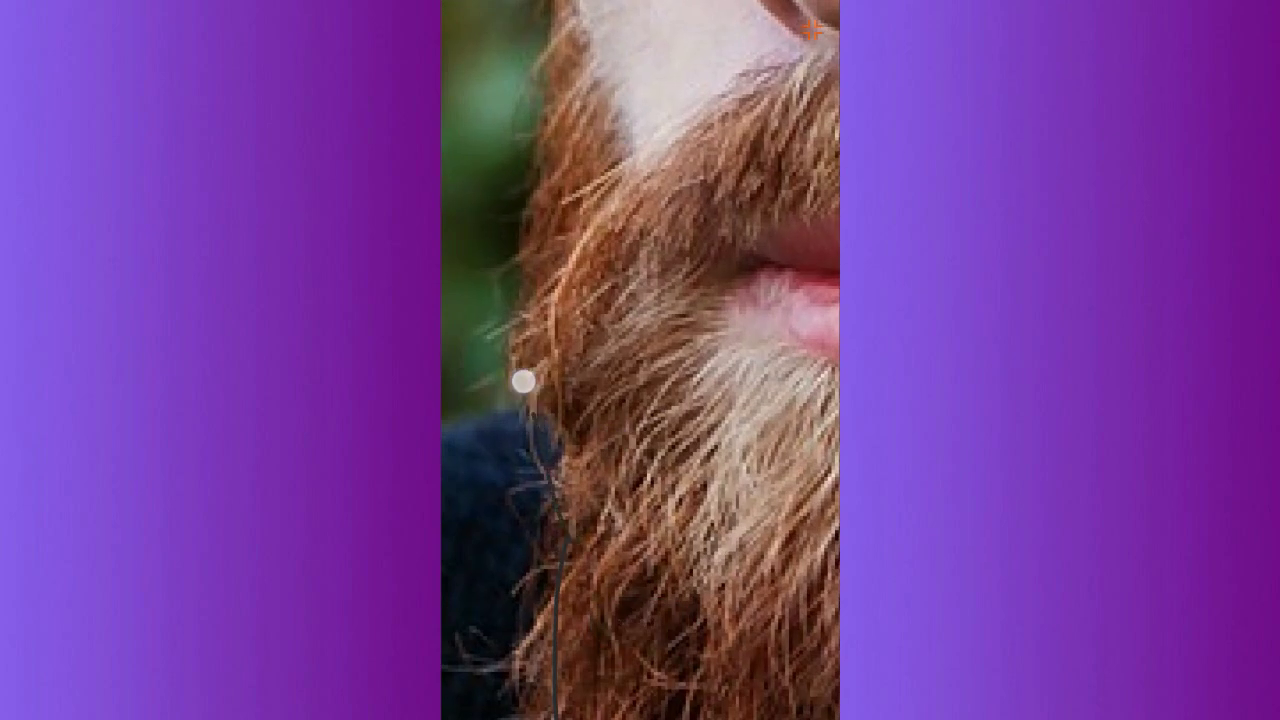
scroll(603, 180, "down", 3)
scroll(549, 331, "up", 3)
scroll(560, 300, "down", 2)
scroll(580, 300, "down", 2)
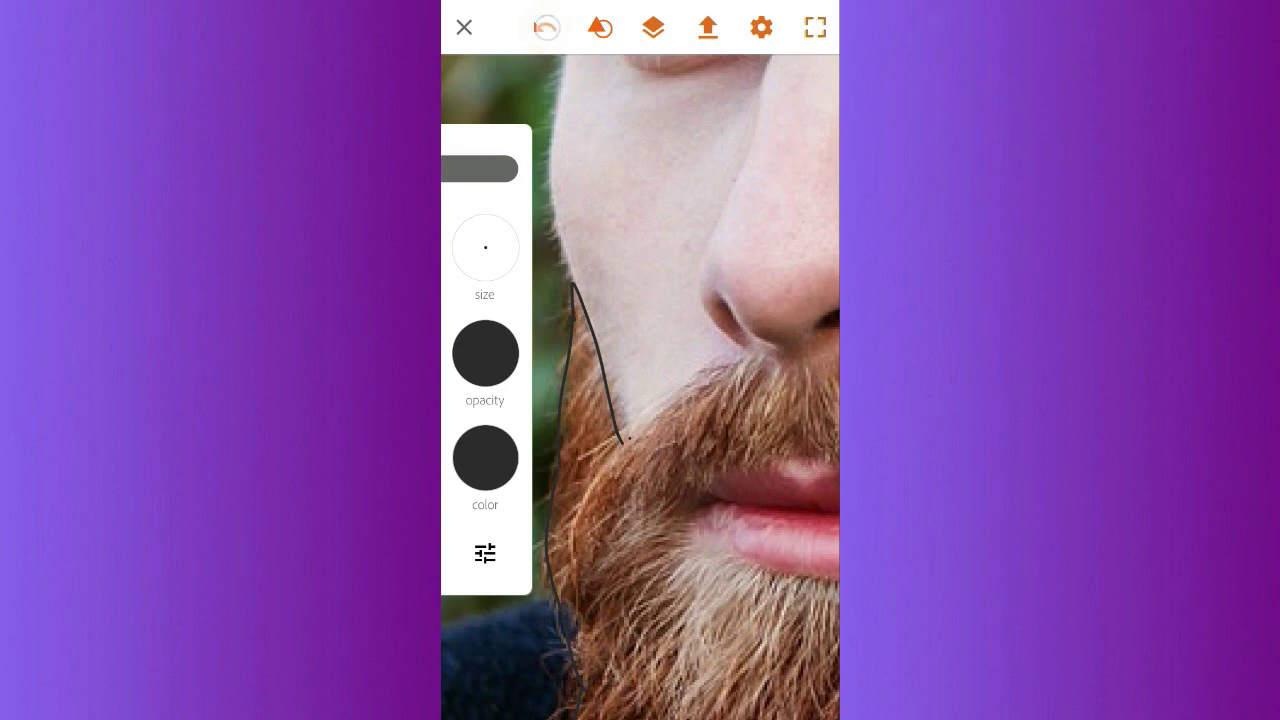
- Check the brush size and undo the stray mustache and beard outline strokes
left_click(497, 243)
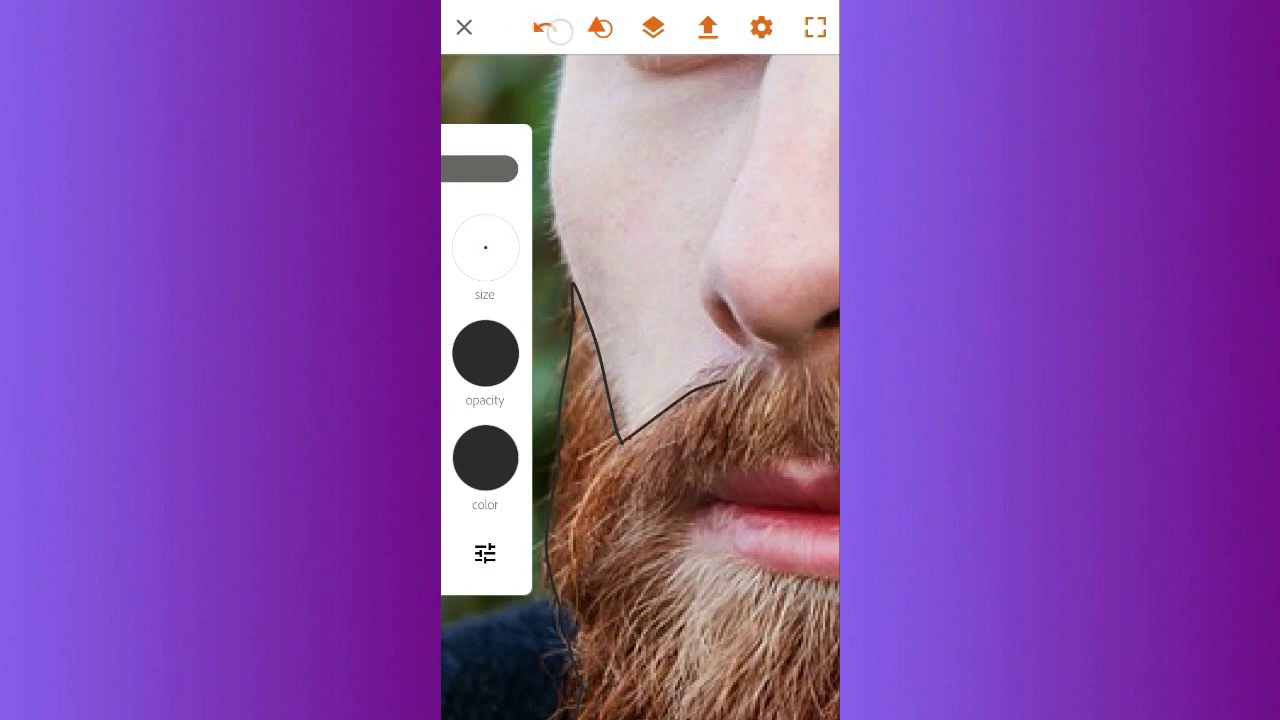
scroll(744, 437, "up", 3)
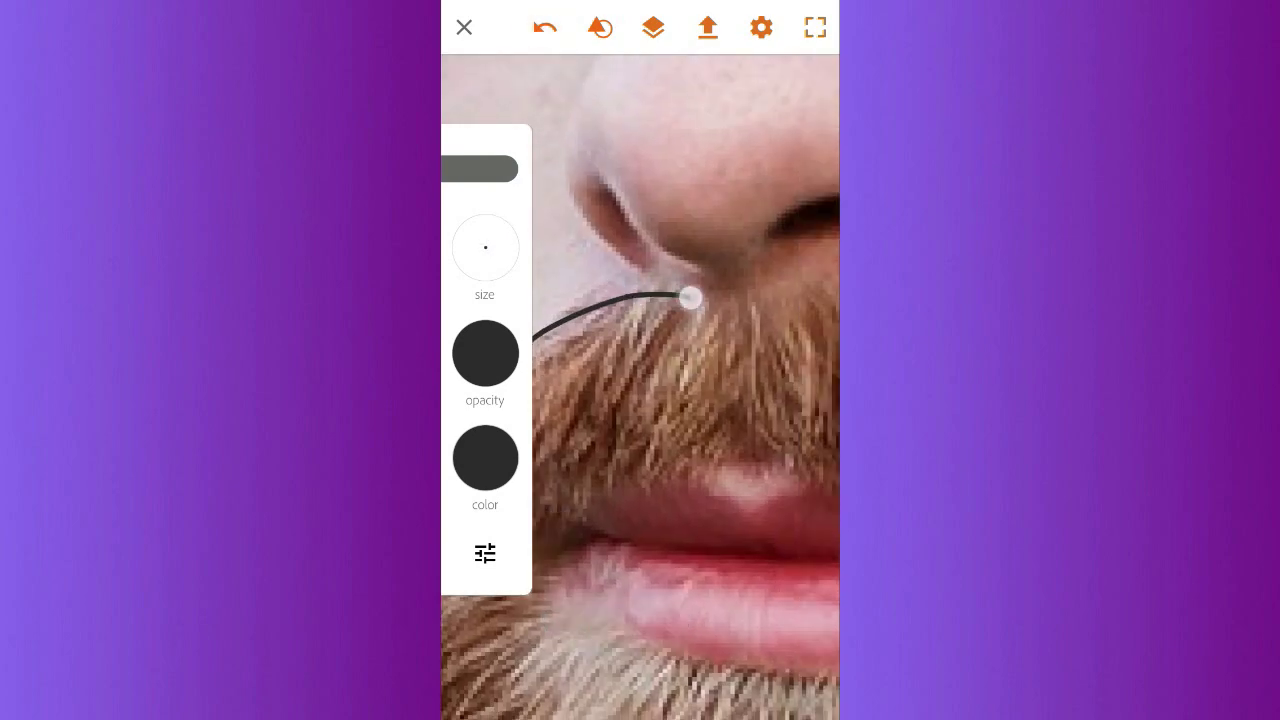
scroll(708, 330, "down", 2)
scroll(680, 340, "up", 2)
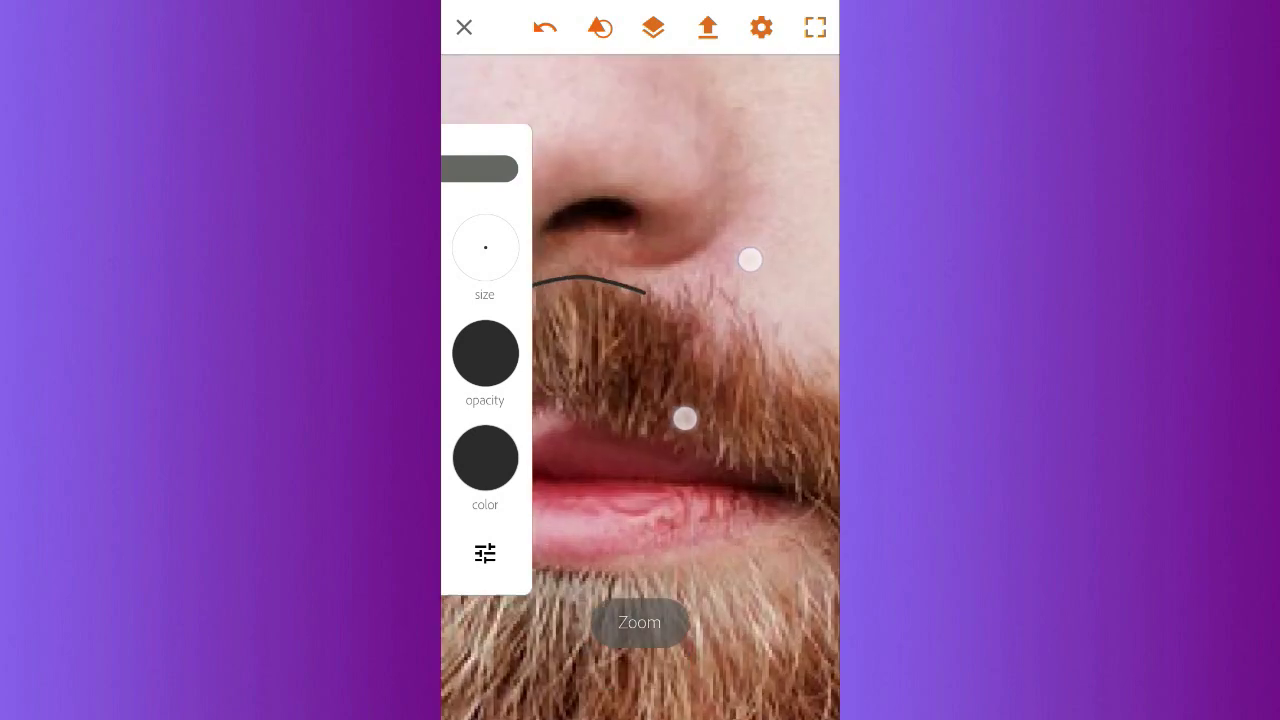
scroll(717, 340, "down", 3)
scroll(683, 349, "up", 2)
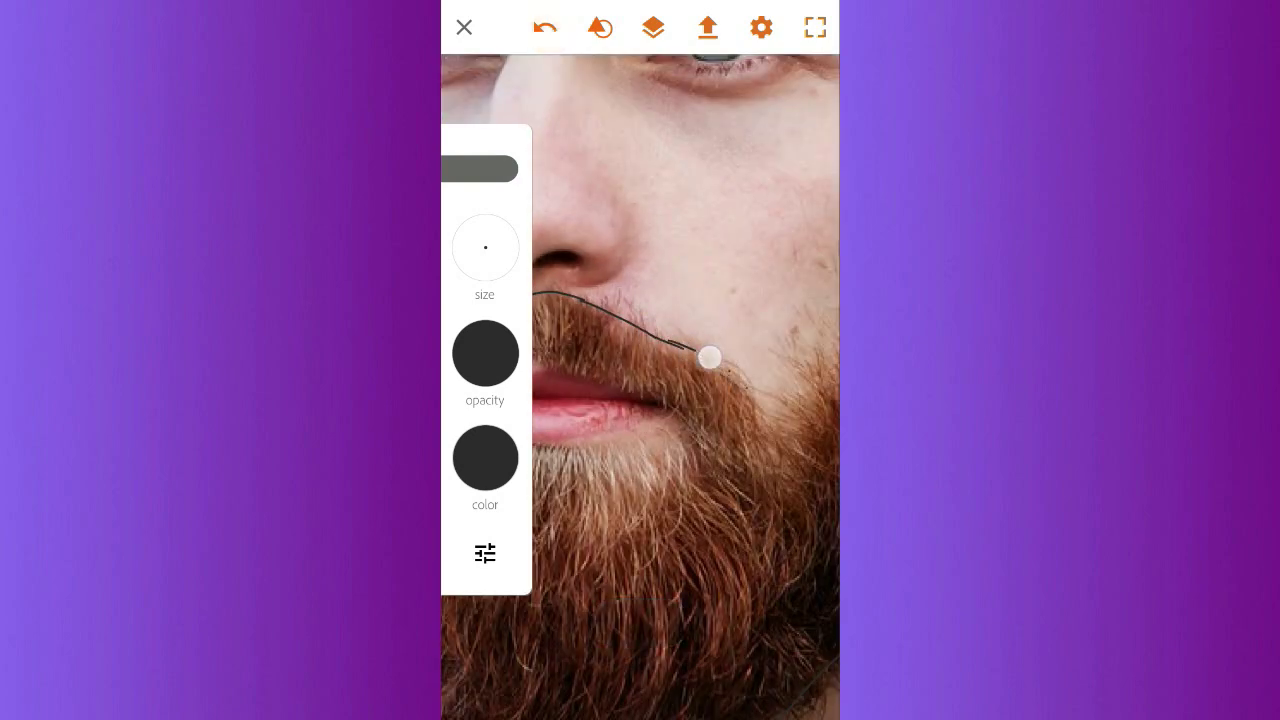
left_click(545, 27)
scroll(706, 417, "up", 2)
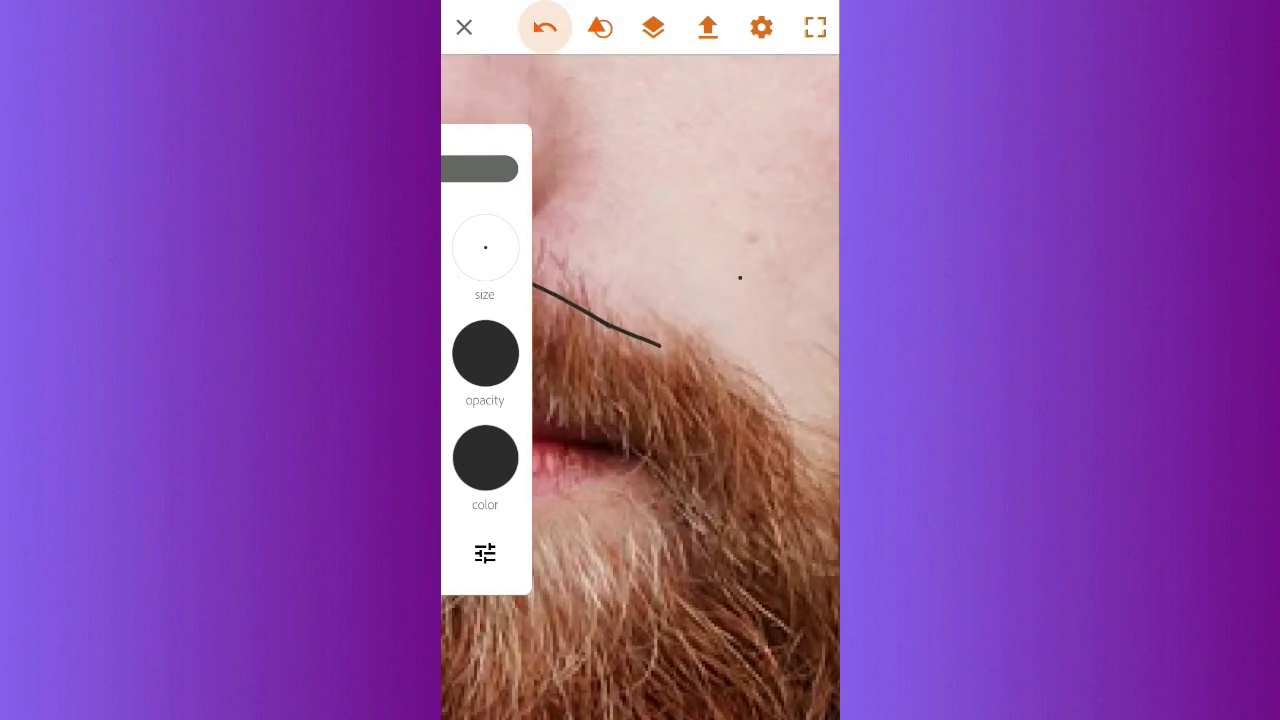
scroll(777, 437, "down", 3)
left_click(545, 27)
- Undo another stray beard outline stroke
scroll(755, 346, "down", 1)
left_click(545, 27)
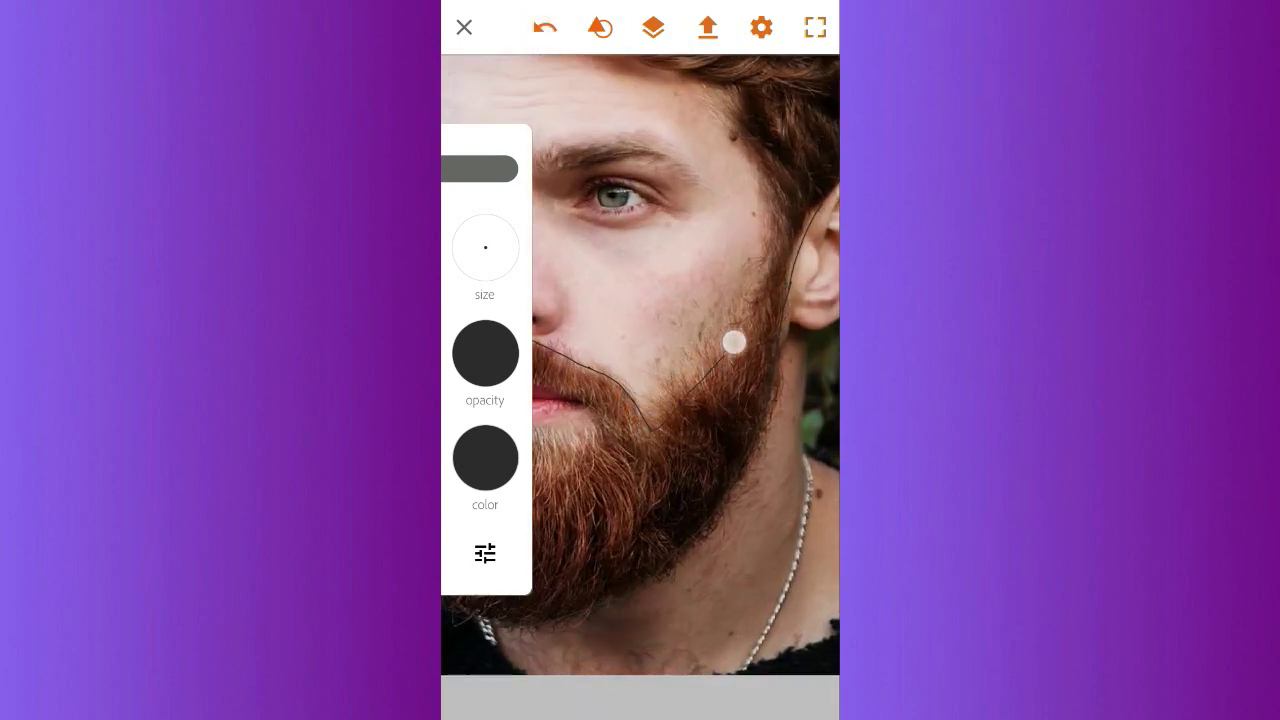
scroll(746, 186, "up", 3)
scroll(738, 248, "down", 5)
scroll(738, 248, "up", 3)
scroll(738, 300, "down", 1)
scroll(666, 150, "up", 3)
- Draw a forehead hairline stroke, then undo it and zoom back out
left_click_drag(666, 120, 740, 165)
scroll(747, 210, "down", 2)
scroll(760, 232, "down", 1)
scroll(759, 232, "up", 5)
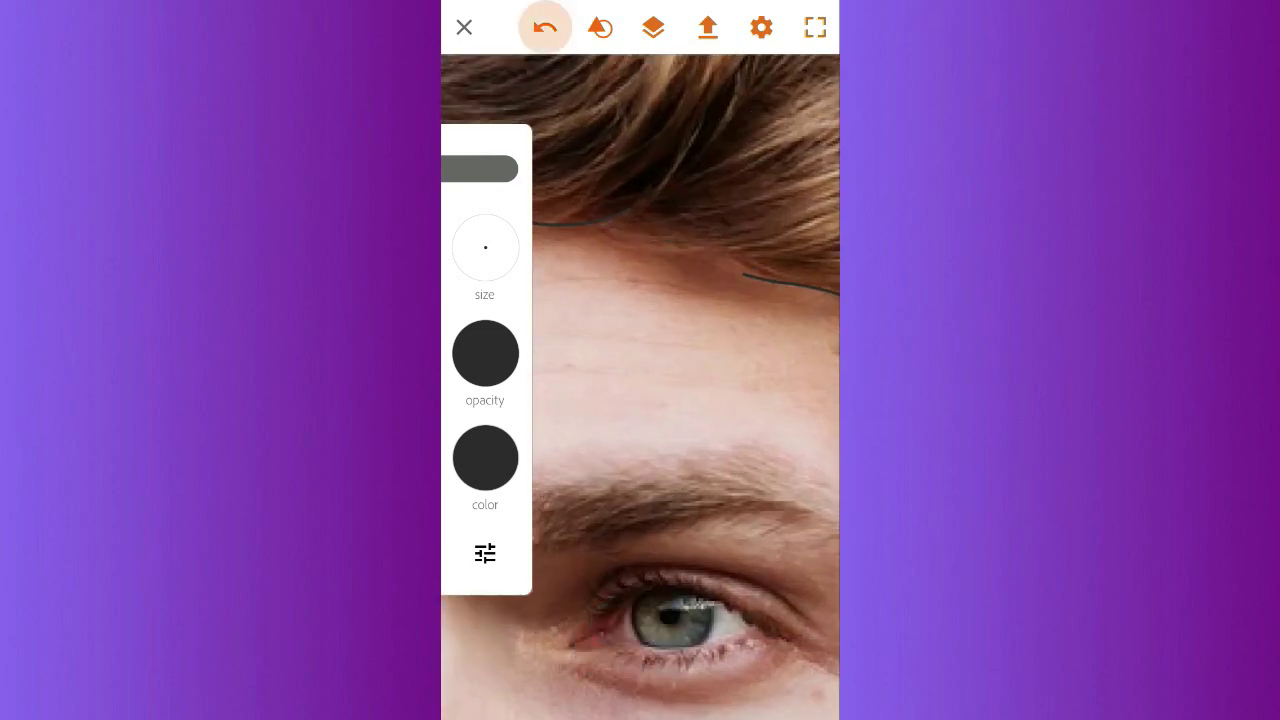
left_click(544, 27)
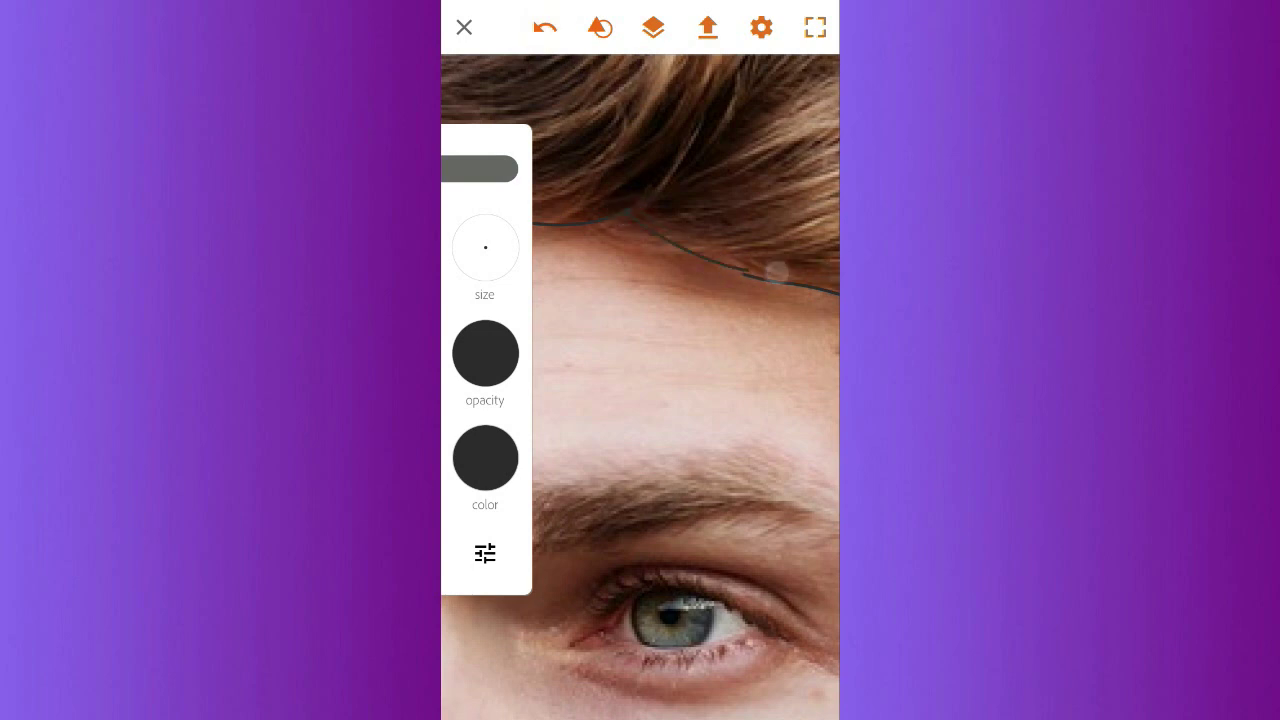
scroll(731, 264, "down", 5)
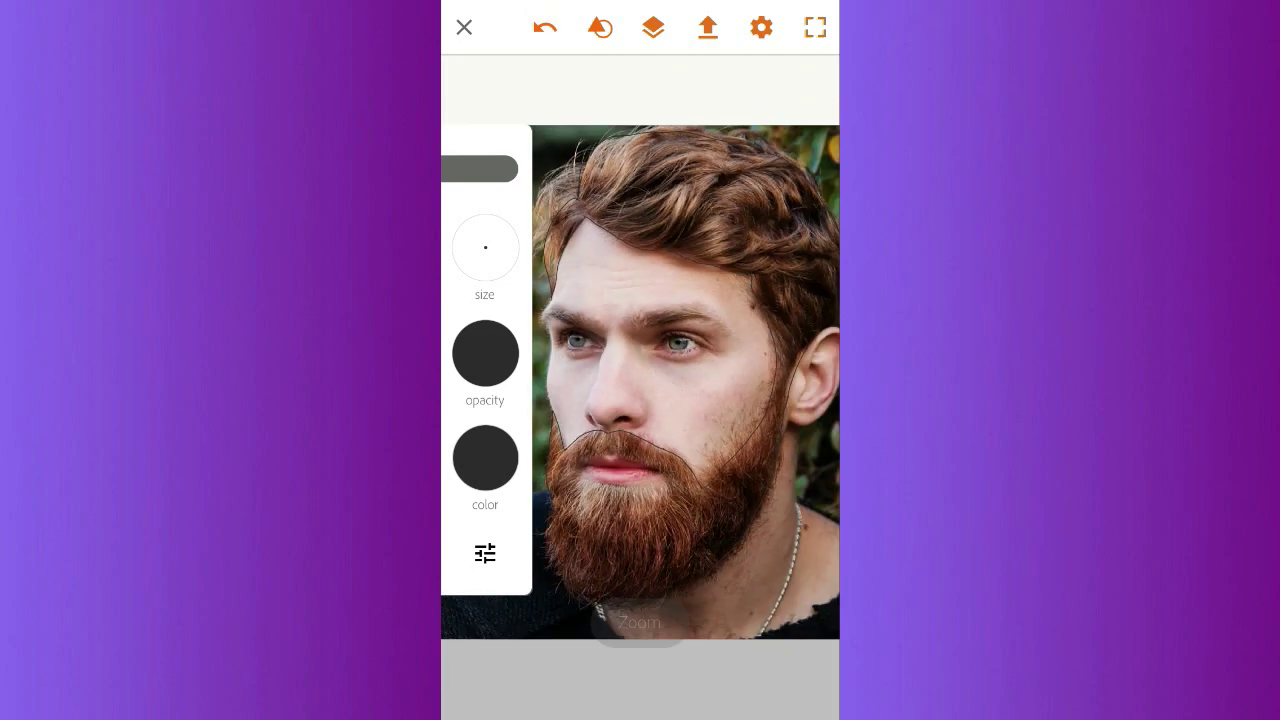
scroll(672, 292, "up", 5)
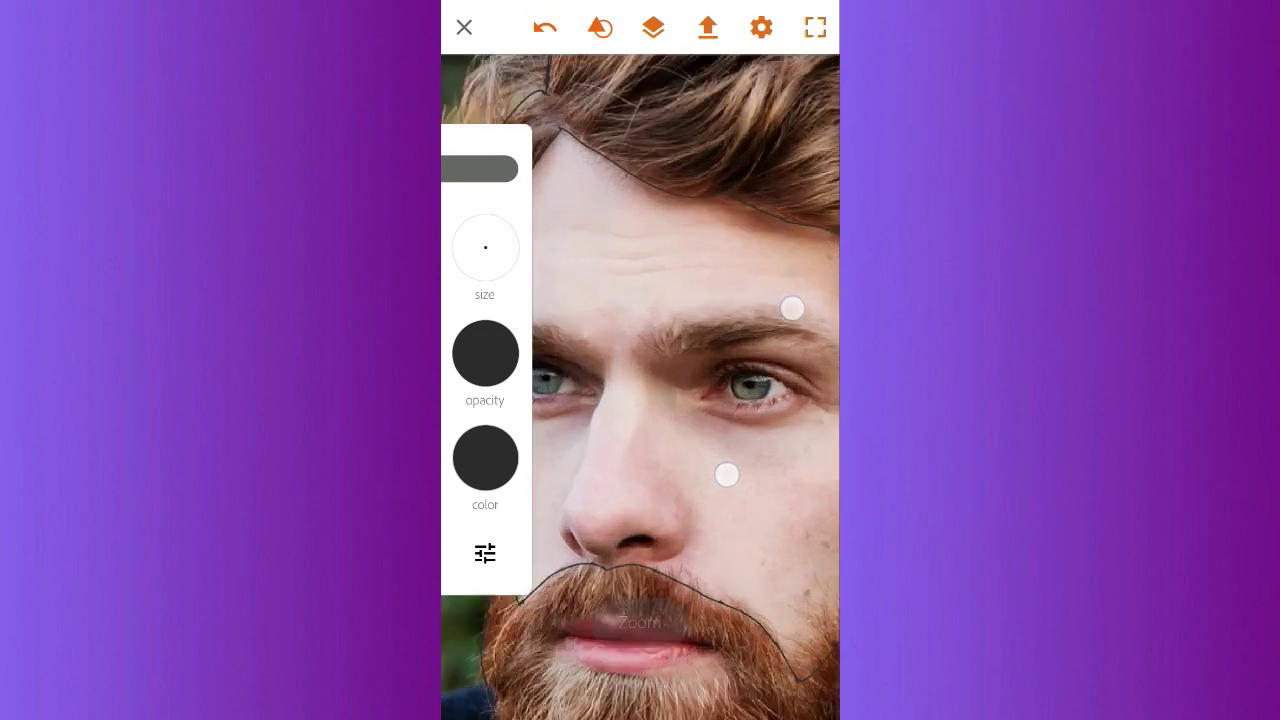
- Trace the eyebrow's end, curve and top edge, undoing a misplaced part
scroll(701, 367, "up", 3)
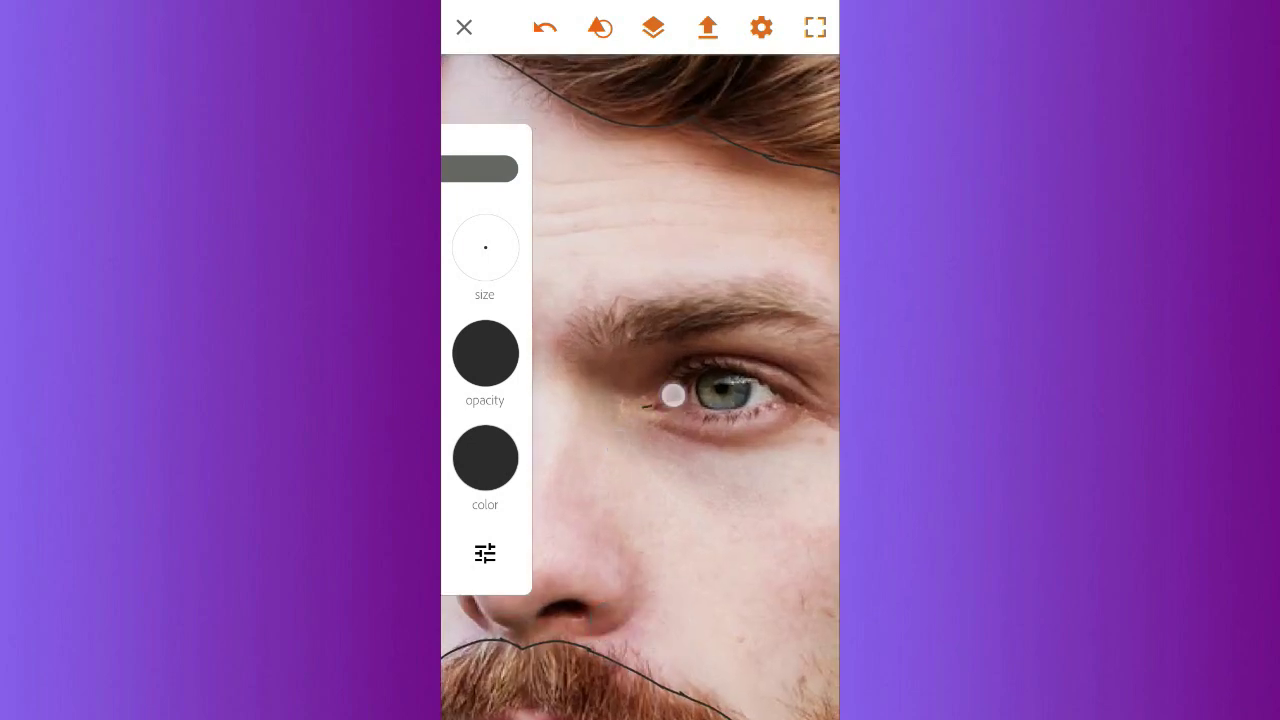
scroll(686, 380, "up", 3)
left_click_drag(600, 350, 697, 258)
scroll(634, 344, "down", 2)
scroll(663, 300, "up", 5)
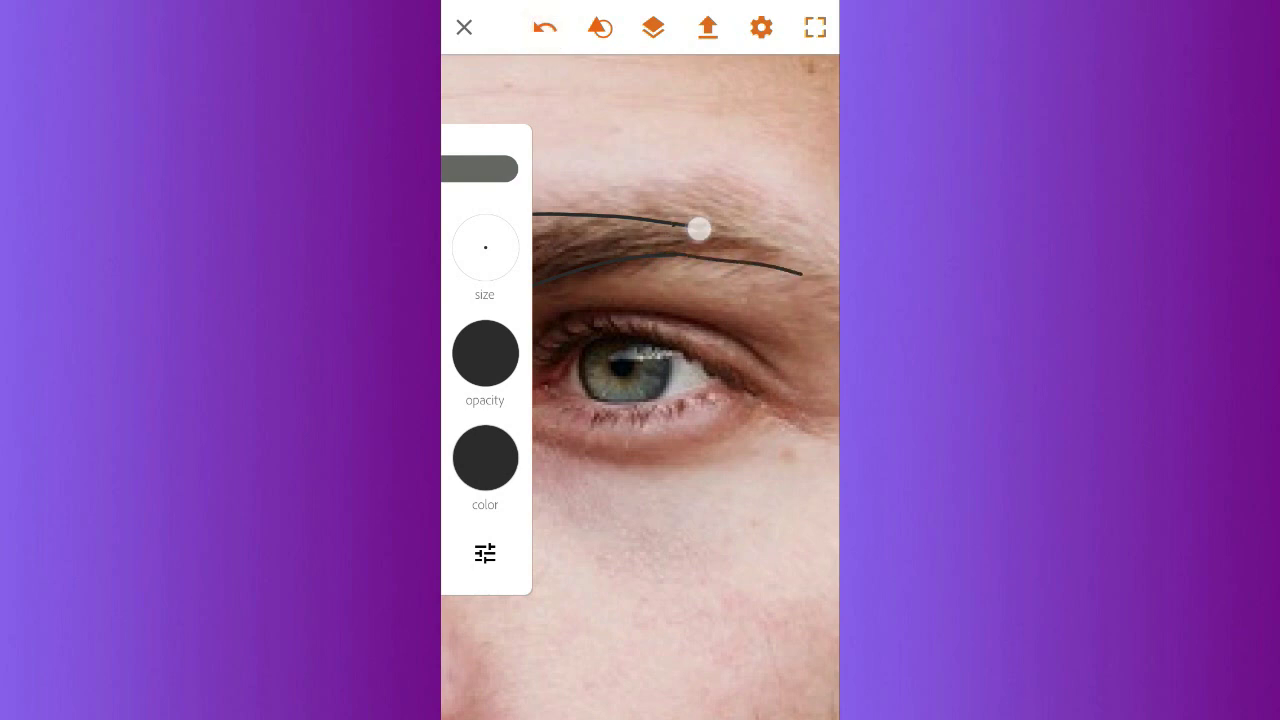
scroll(640, 387, "down", 2)
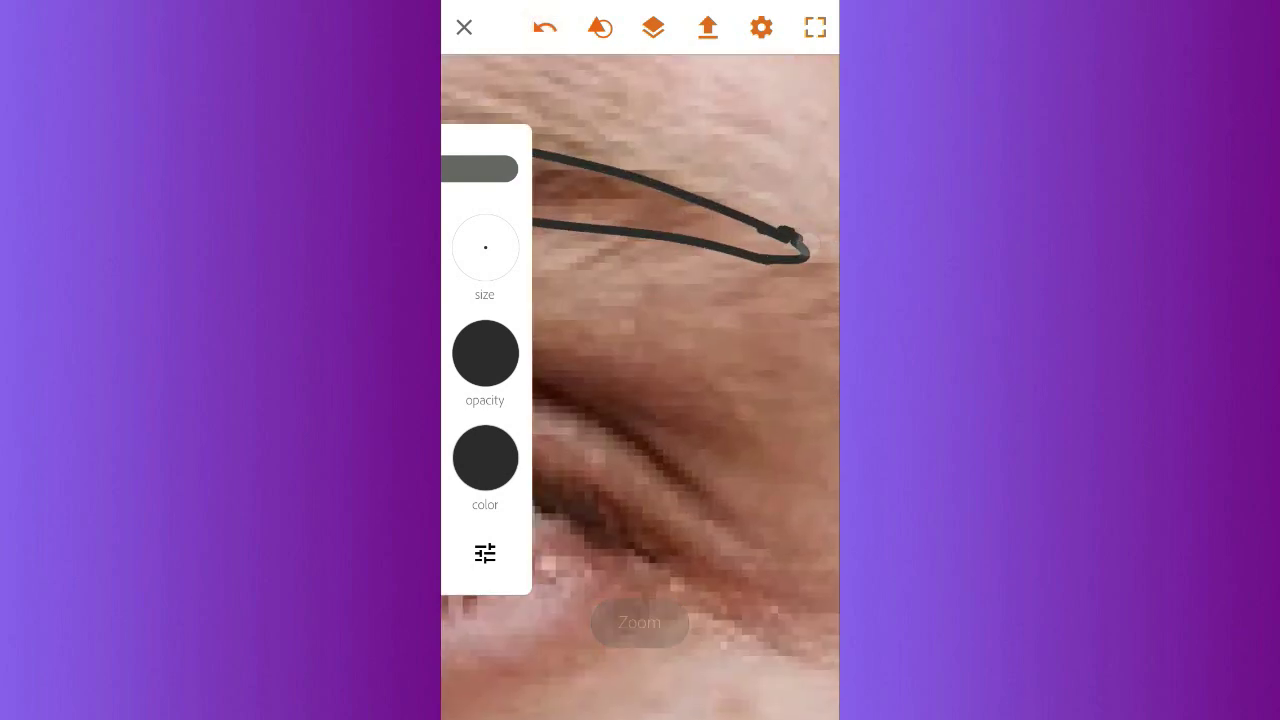
scroll(640, 387, "down", 3)
scroll(700, 380, "up", 4)
left_click_drag(615, 350, 706, 318)
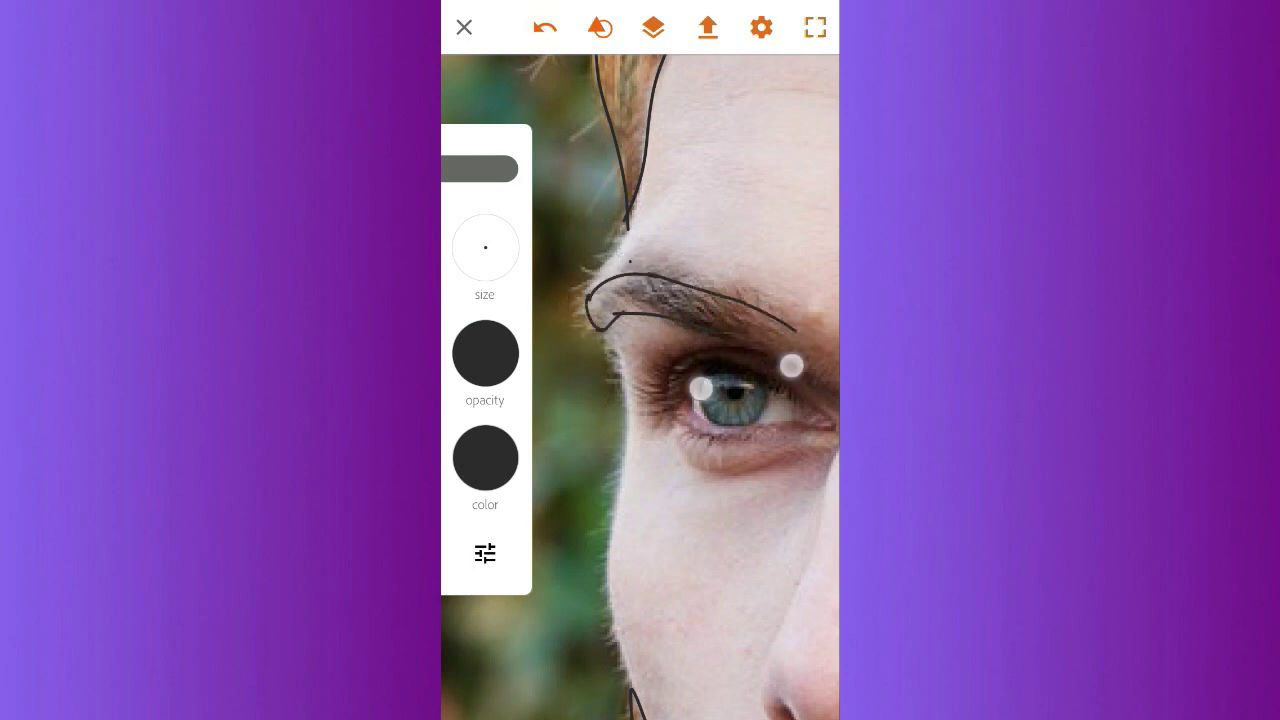
scroll(730, 376, "up", 3)
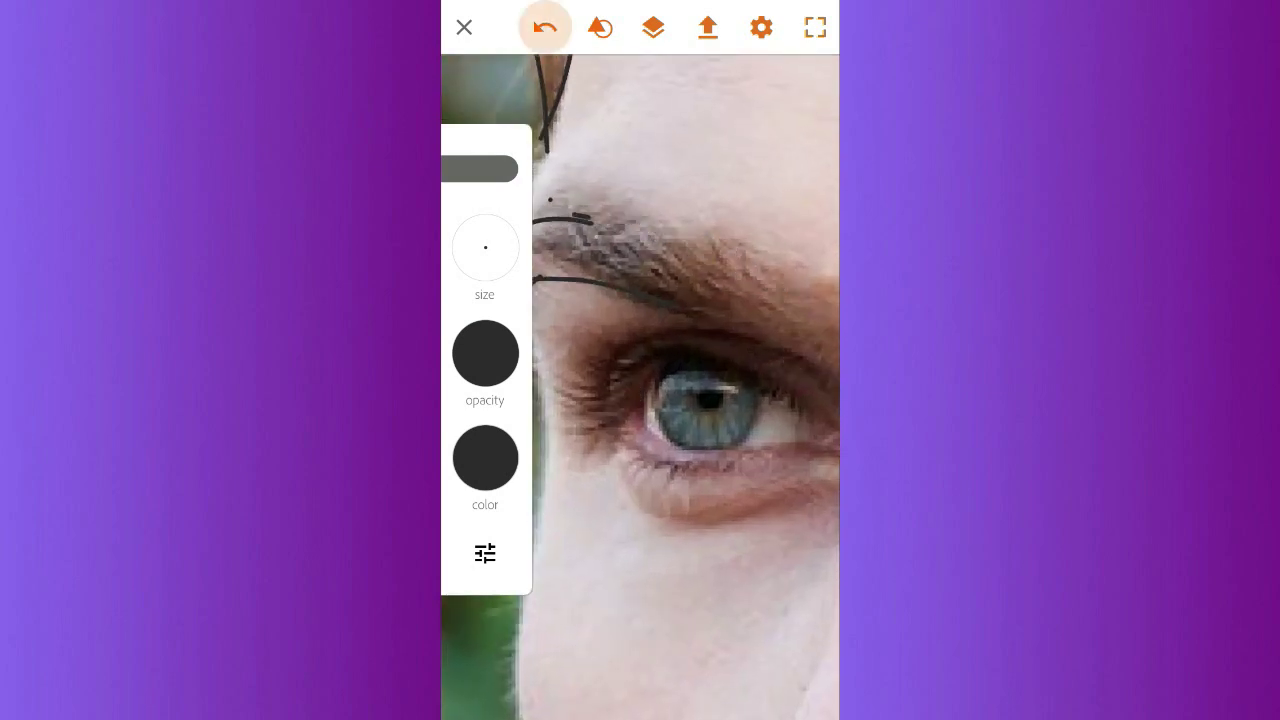
scroll(700, 380, "down", 3)
left_click_drag(651, 251, 710, 262)
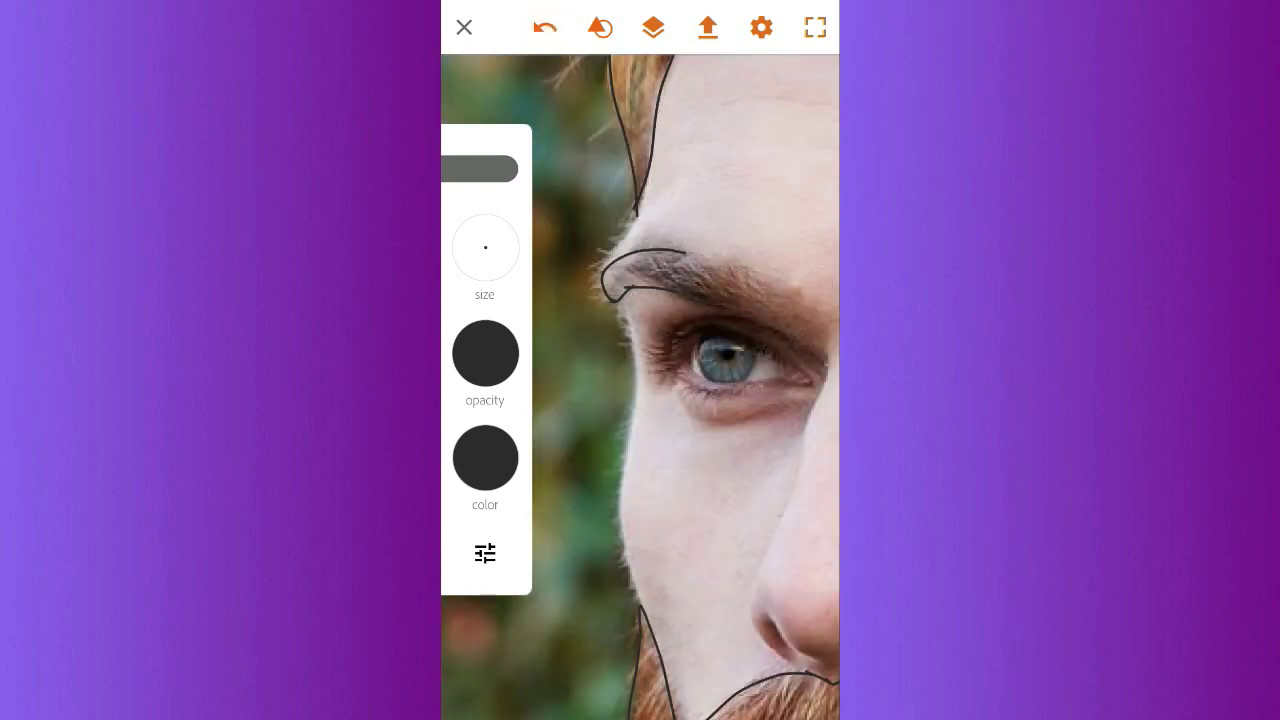
left_click(544, 27)
scroll(715, 285, "up", 3)
scroll(680, 360, "down", 2)
scroll(619, 235, "up", 2)
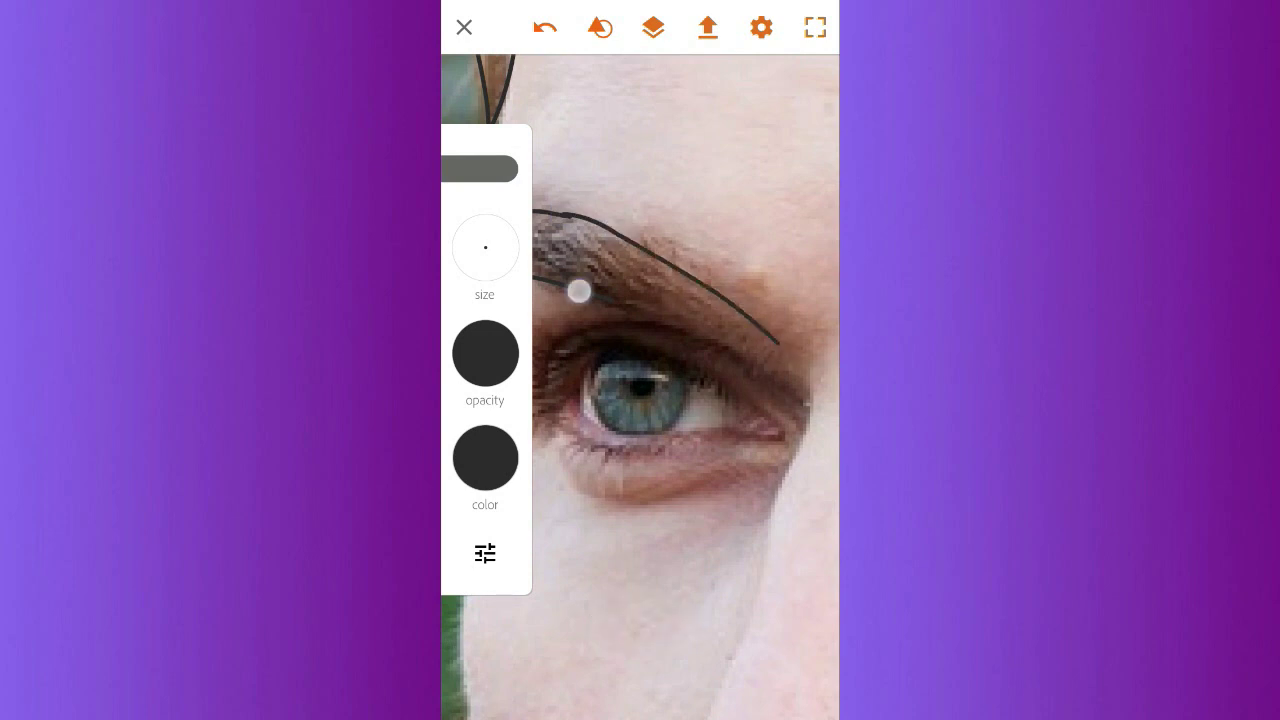
scroll(735, 341, "down", 3)
scroll(690, 300, "up", 4)
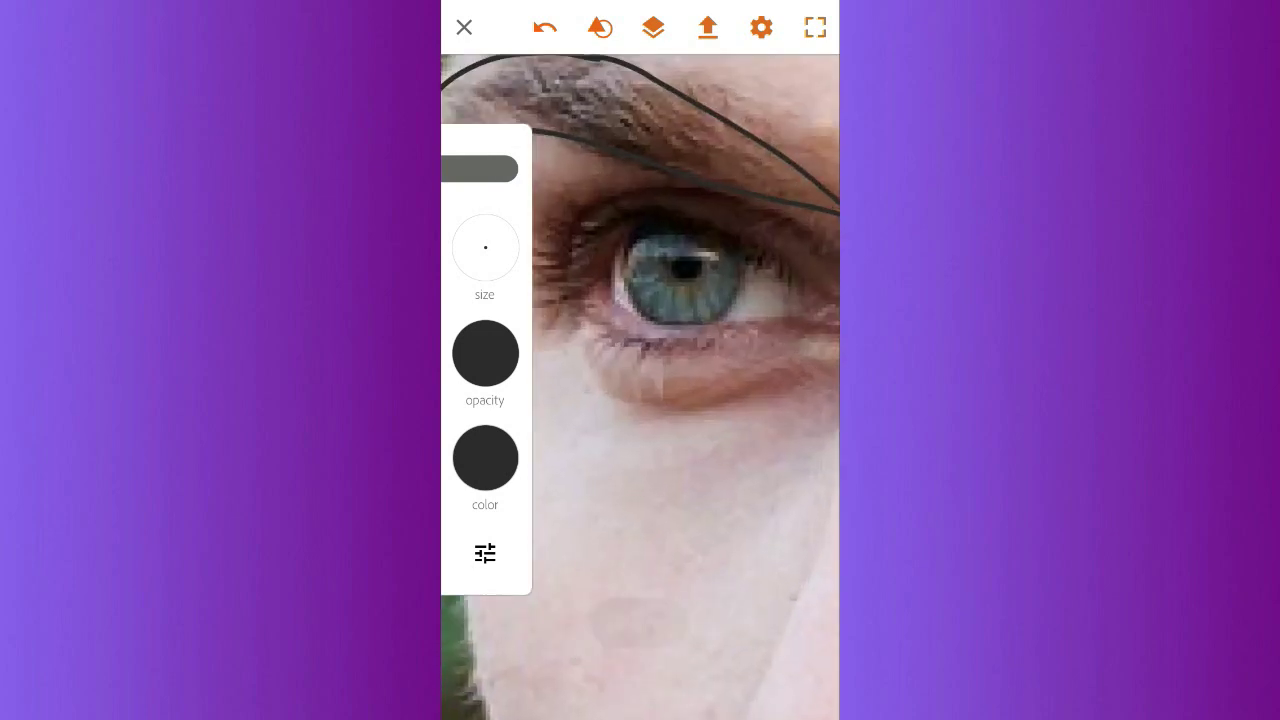
- Outline one eye's lower and upper eyelids and circle its iris
left_click_drag(590, 292, 793, 320)
left_click_drag(628, 220, 829, 306)
scroll(657, 447, "down", 2)
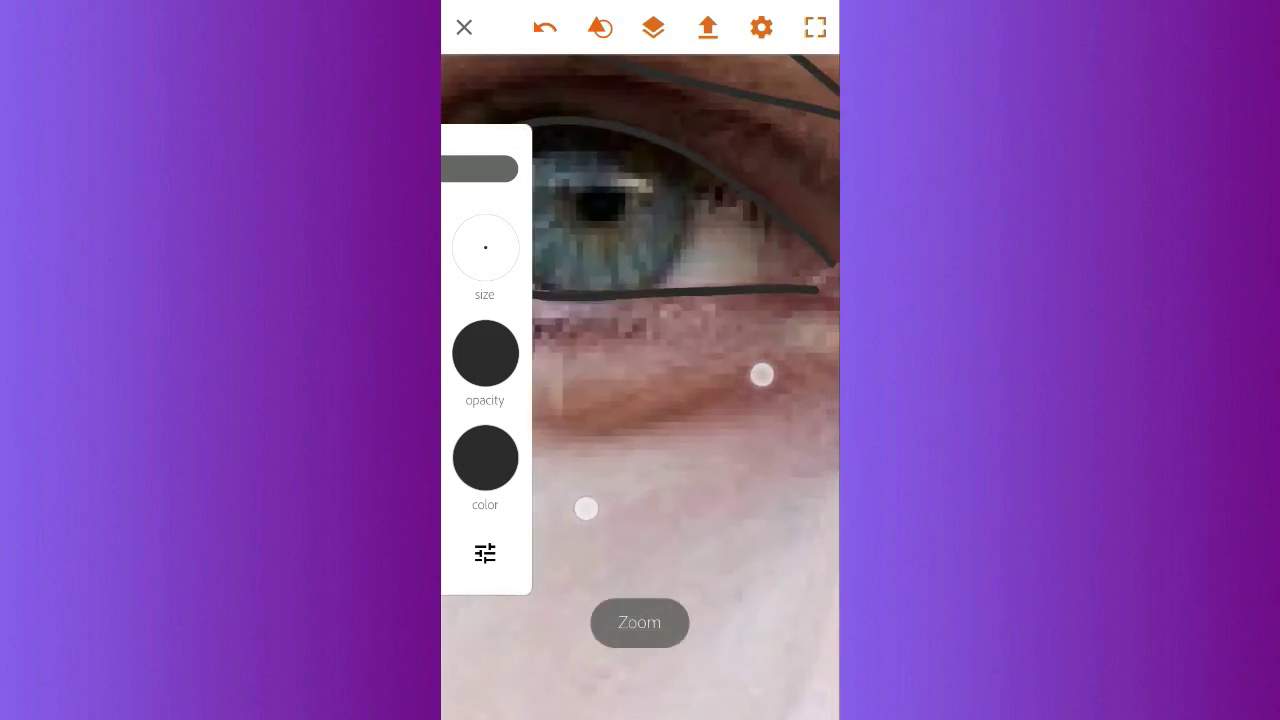
scroll(696, 365, "down", 2)
scroll(696, 365, "up", 3)
left_click_drag(623, 294, 754, 425)
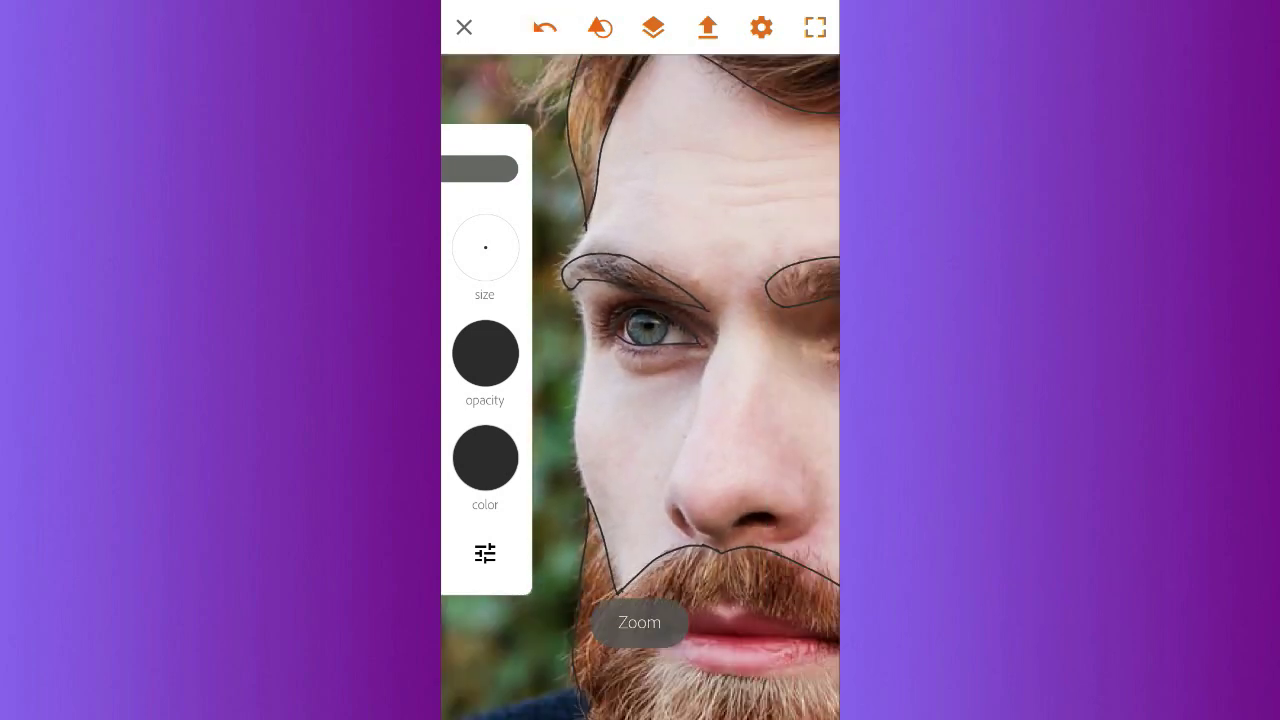
scroll(690, 300, "up", 3)
scroll(690, 300, "up", 2)
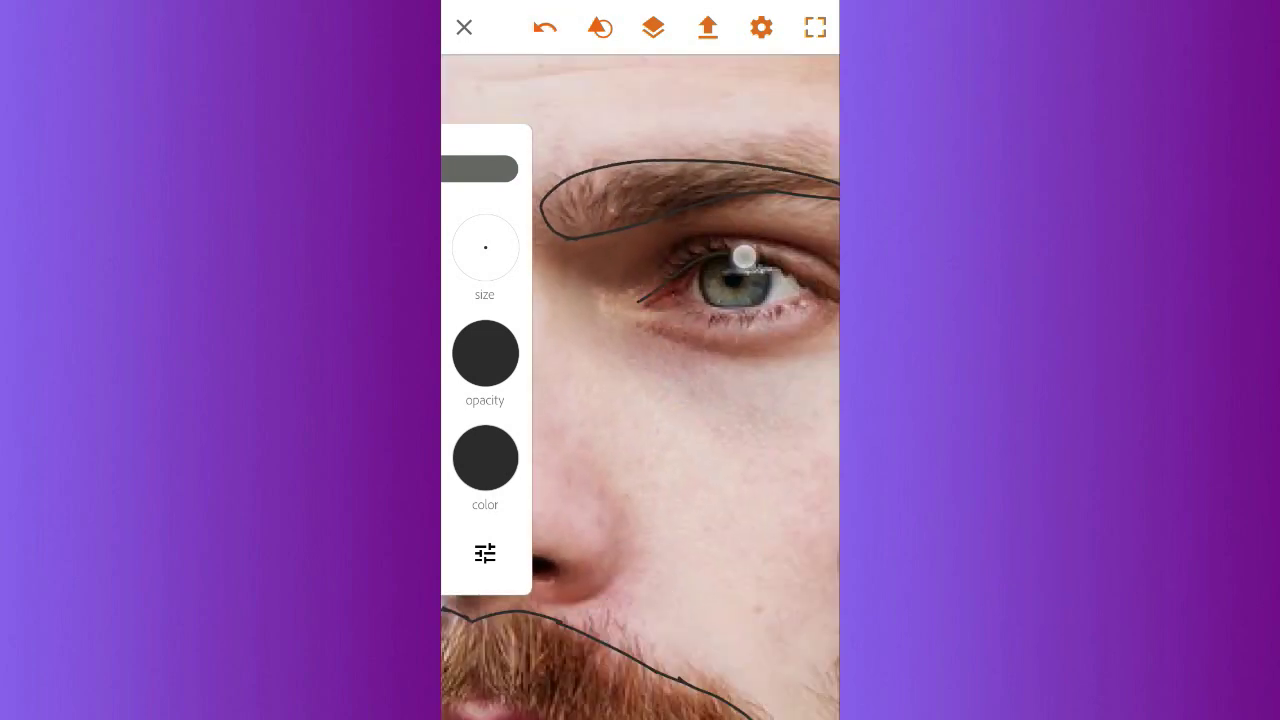
- Trace the other eye's upper and lower eyelids out to the inner corner
scroll(690, 290, "up", 3)
left_click_drag(555, 300, 717, 247)
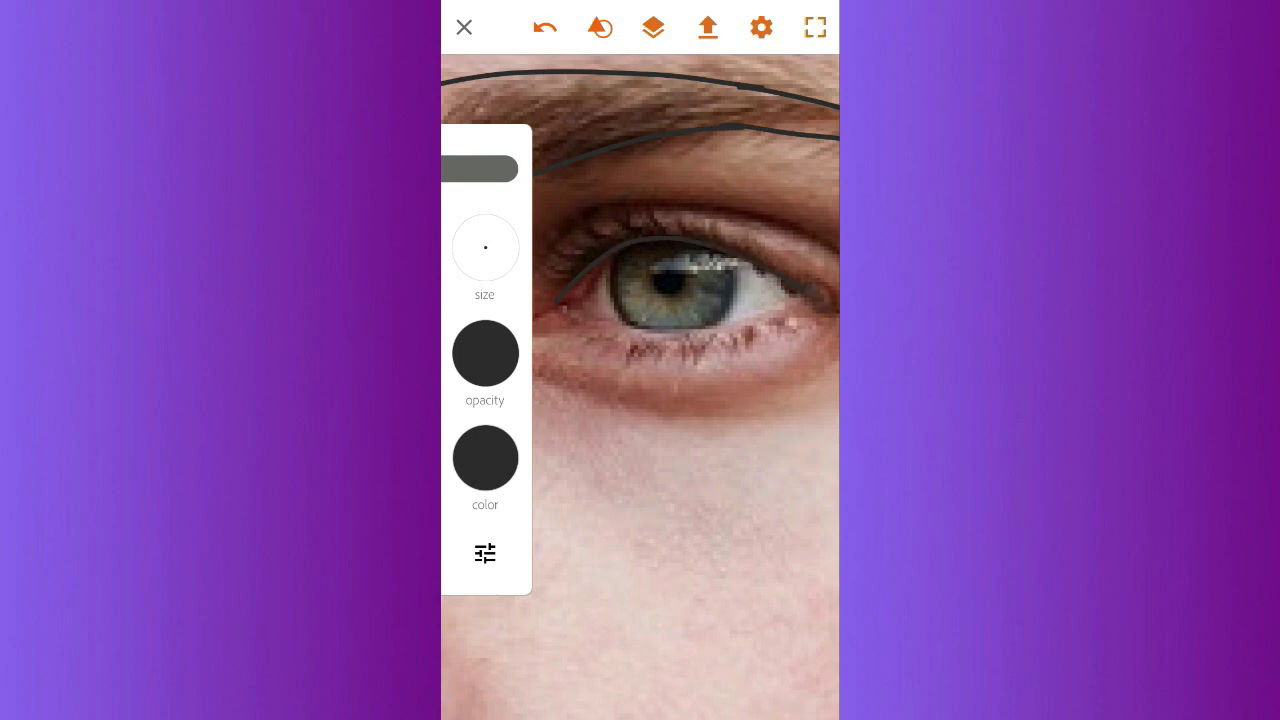
left_click_drag(620, 335, 811, 306)
scroll(734, 326, "up", 3)
left_click_drag(657, 346, 600, 310)
scroll(765, 360, "down", 2)
scroll(765, 360, "up", 3)
scroll(640, 380, "down", 3)
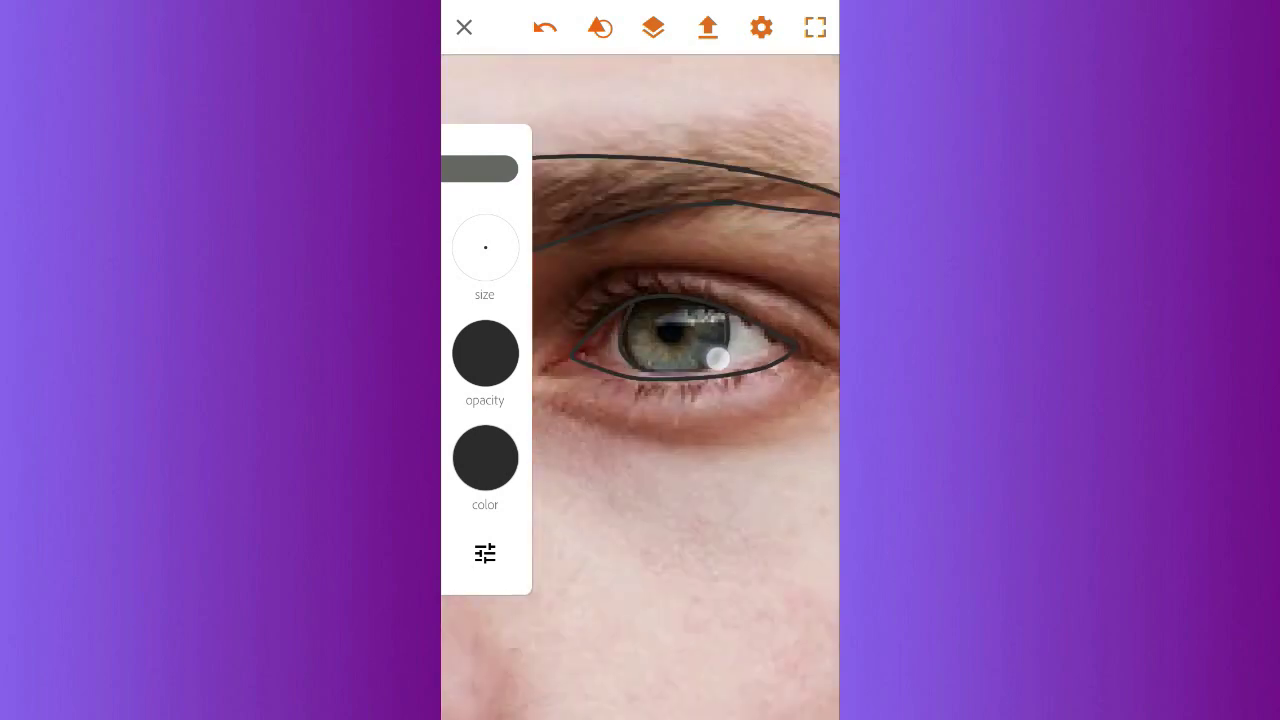
scroll(640, 380, "up", 2)
scroll(660, 426, "down", 5)
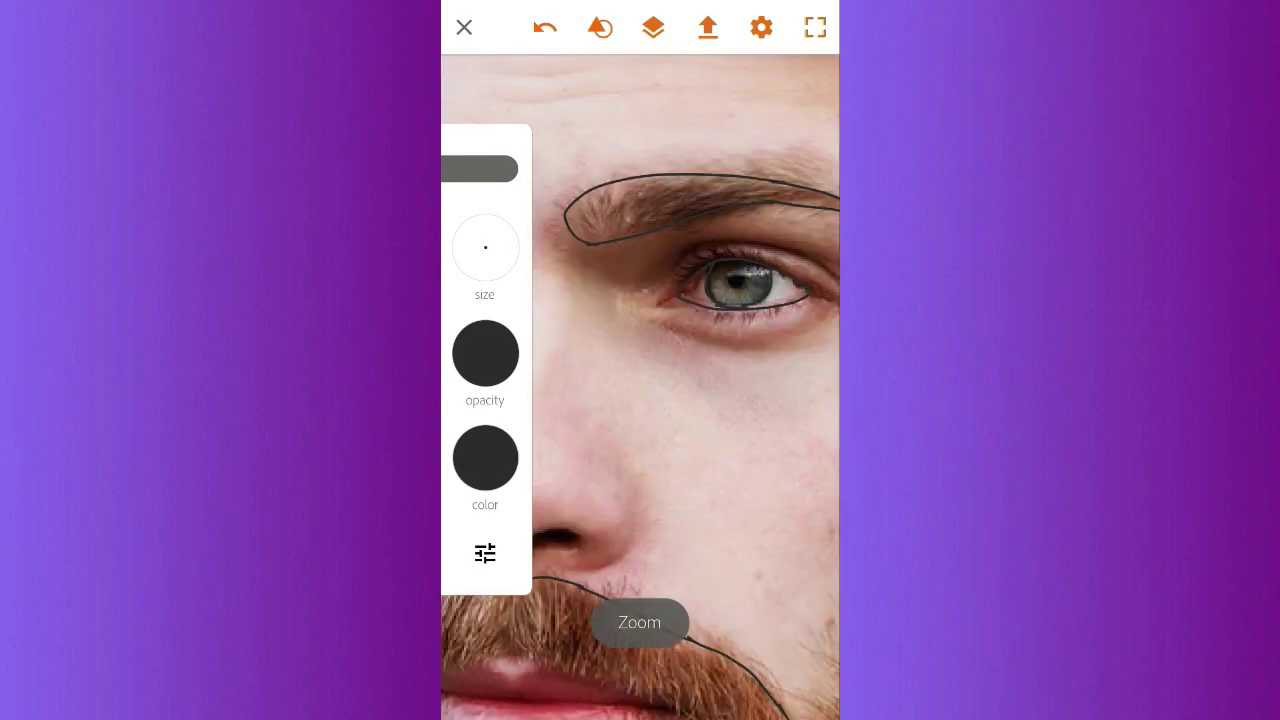
scroll(640, 400, "down", 2)
scroll(706, 375, "up", 3)
- Shrink the tapered brush to a tiny size, try a stroke under the eye, and undo it
scroll(694, 330, "up", 3)
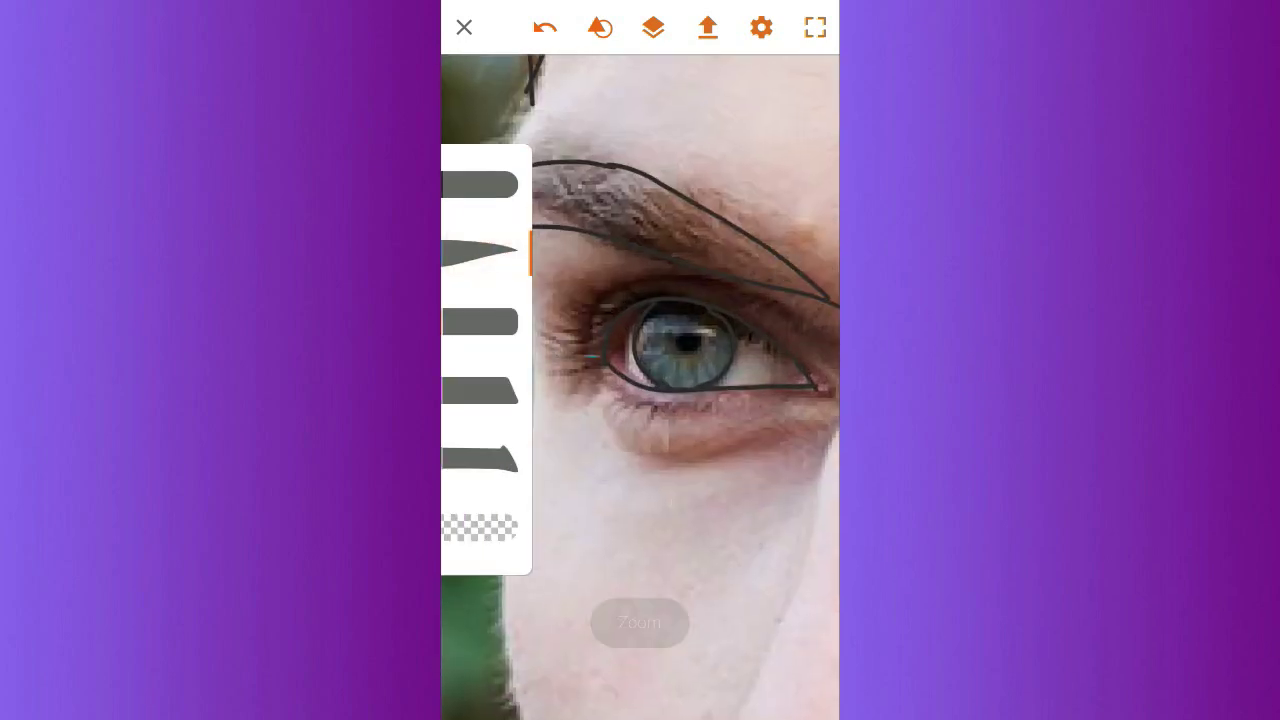
left_click(480, 253)
scroll(620, 365, "up", 3)
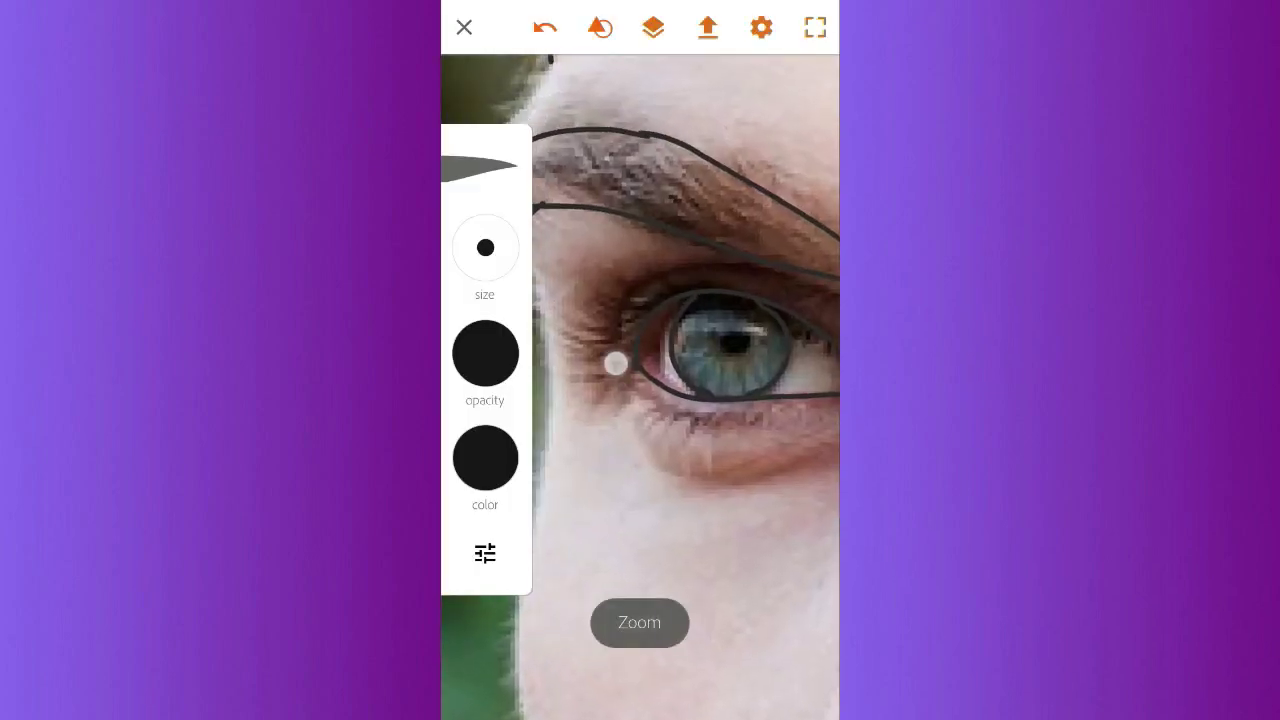
left_click_drag(814, 253, 814, 518)
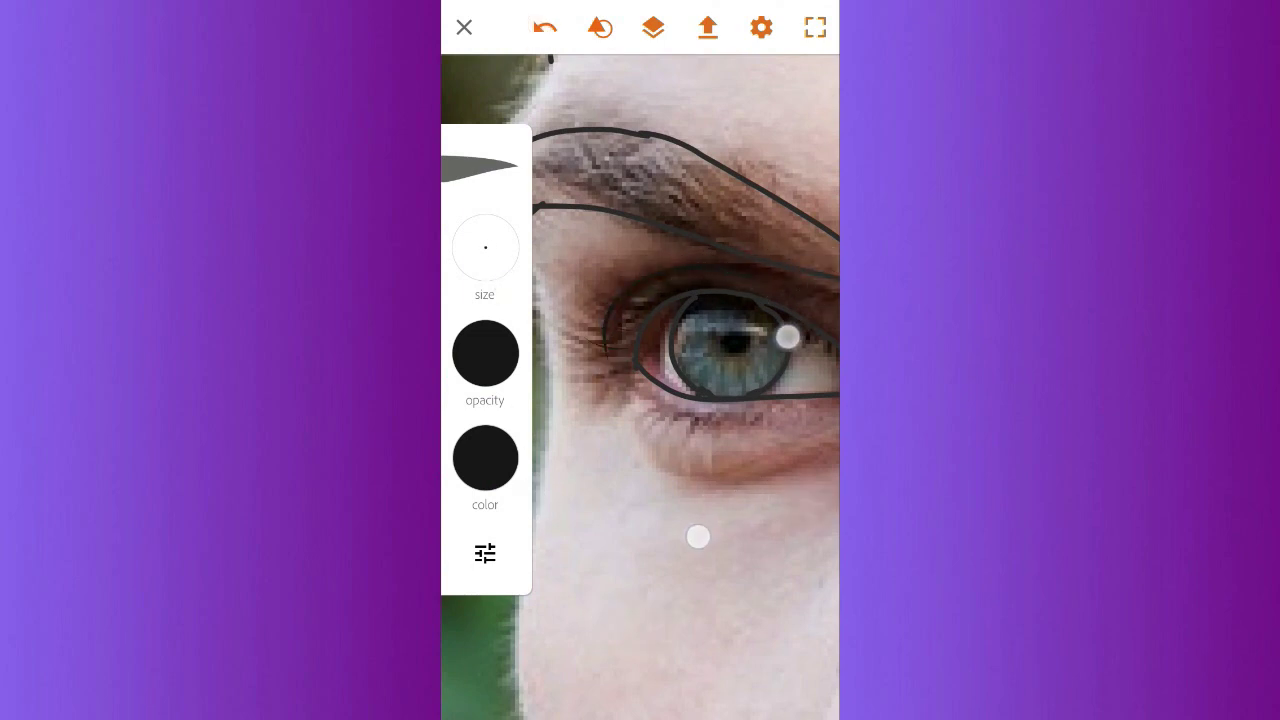
scroll(705, 380, "down", 3)
scroll(705, 380, "down", 3)
left_click_drag(603, 327, 665, 352)
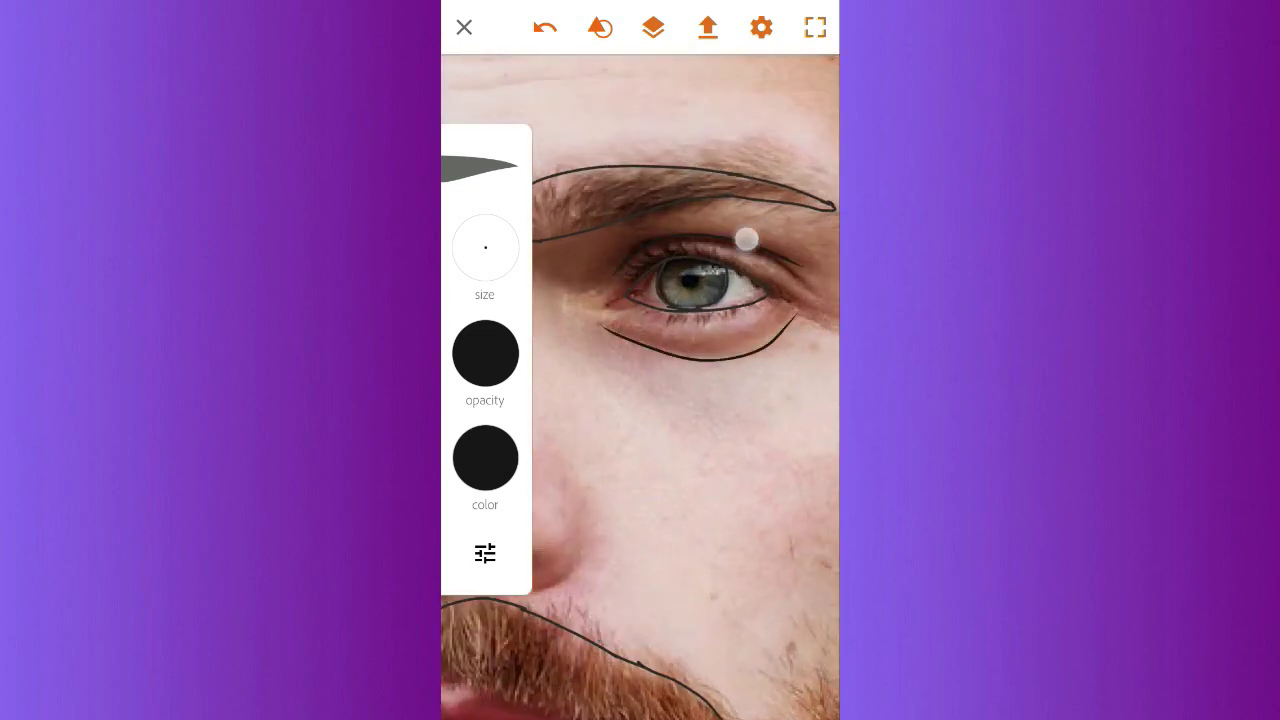
left_click(544, 27)
- Extend the nose outline down toward the nostril
scroll(584, 368, "down", 3)
scroll(584, 368, "up", 3)
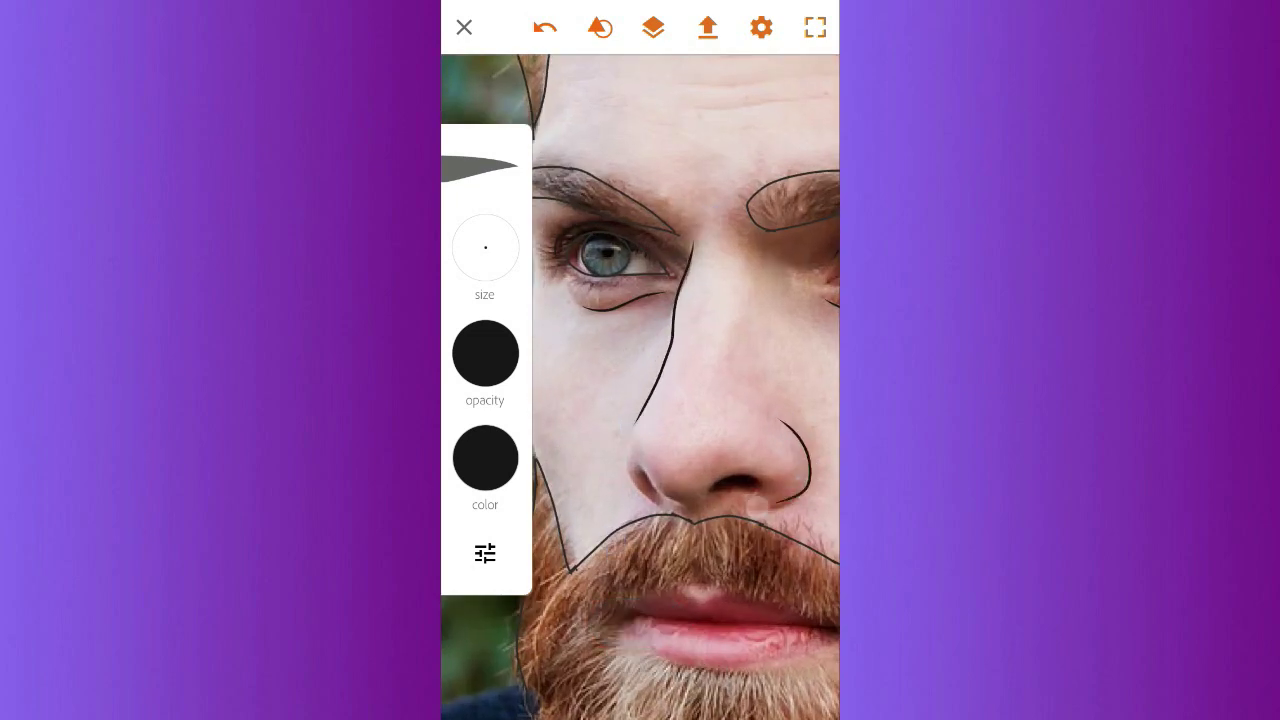
scroll(705, 447, "up", 3)
scroll(741, 443, "down", 3)
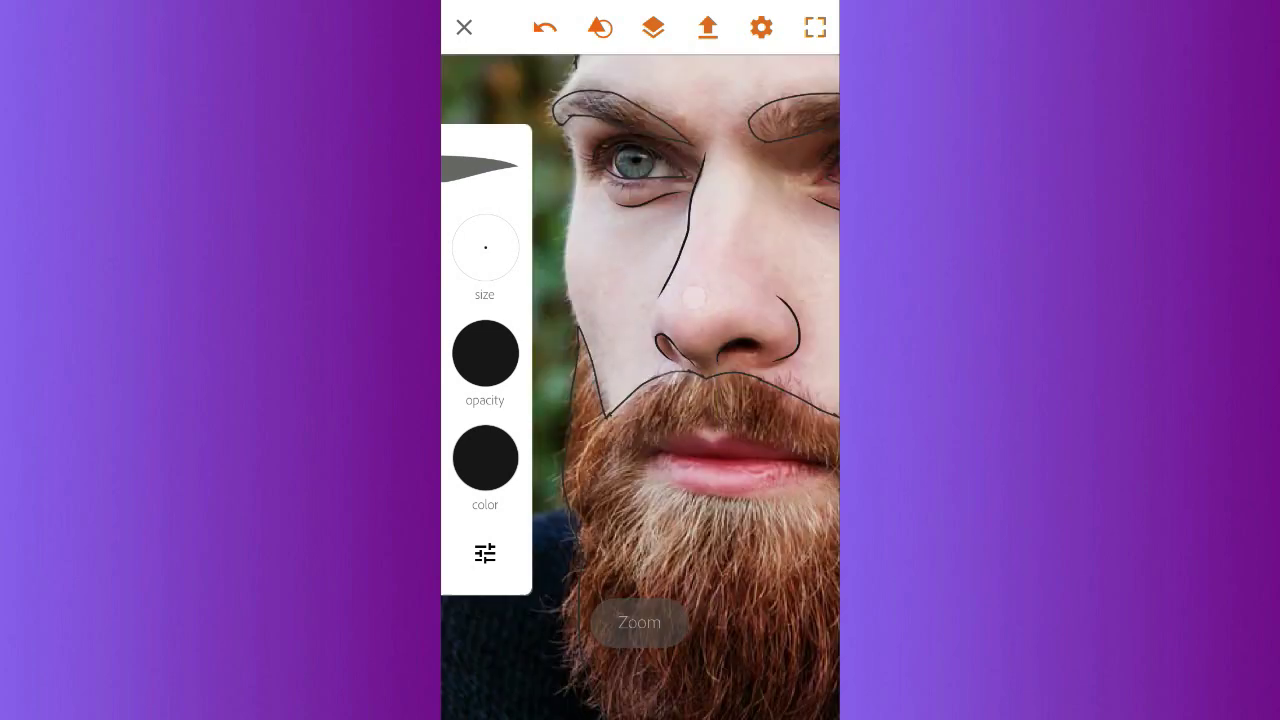
scroll(705, 400, "up", 3)
left_click_drag(688, 208, 662, 335)
- Select the round, even-width brush
scroll(749, 242, "down", 3)
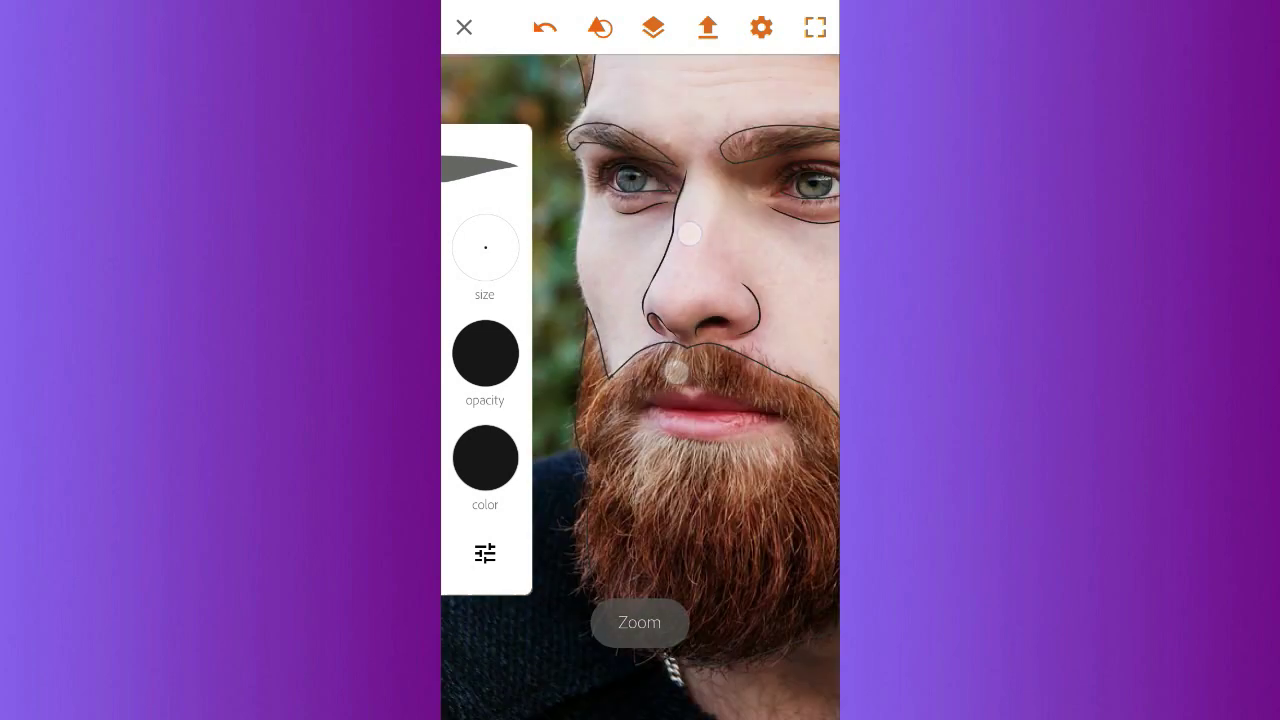
scroll(687, 231, "up", 3)
scroll(765, 342, "down", 3)
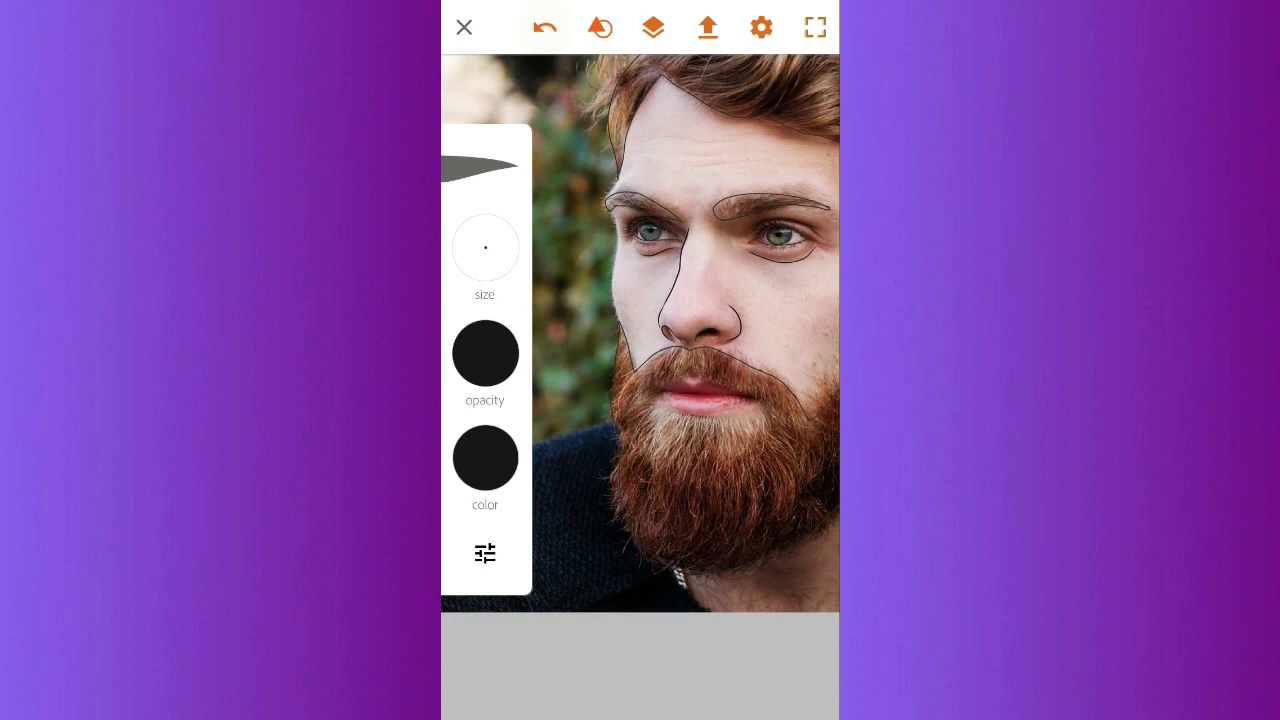
scroll(700, 251, "up", 3)
scroll(700, 251, "down", 3)
scroll(700, 250, "up", 2)
scroll(700, 250, "down", 3)
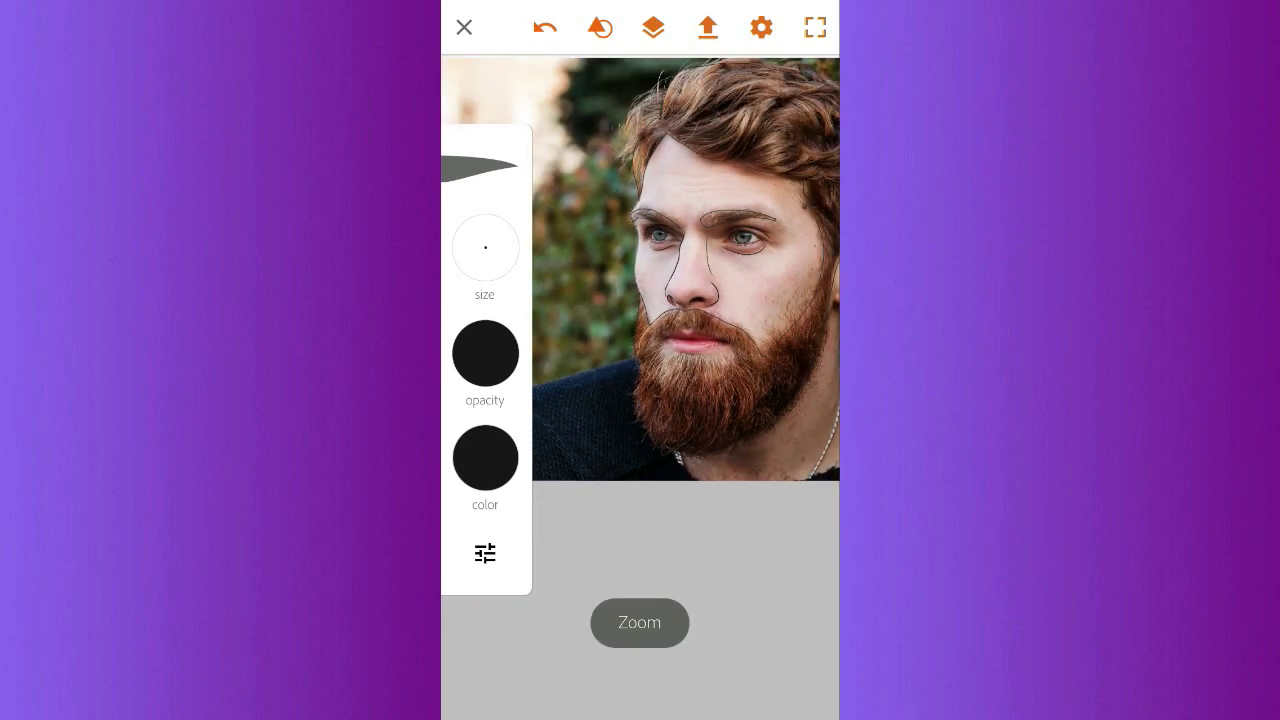
scroll(712, 228, "up", 3)
scroll(712, 228, "down", 3)
left_click(480, 168)
- Zoom in on the mouth and trace the upper lip line with the round brush
scroll(700, 290, "up", 5)
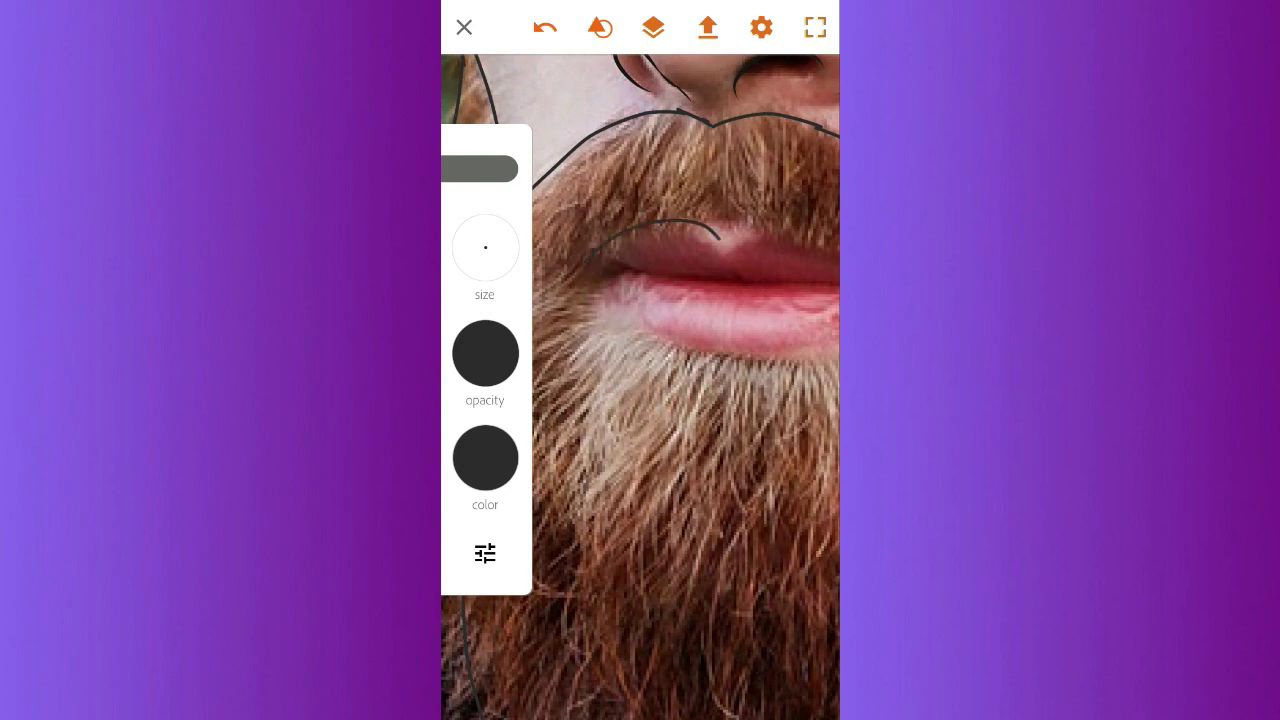
scroll(638, 180, "up", 2)
scroll(640, 250, "down", 2)
scroll(640, 250, "down", 2)
scroll(715, 235, "up", 5)
left_click_drag(754, 174, 715, 235)
scroll(715, 235, "down", 3)
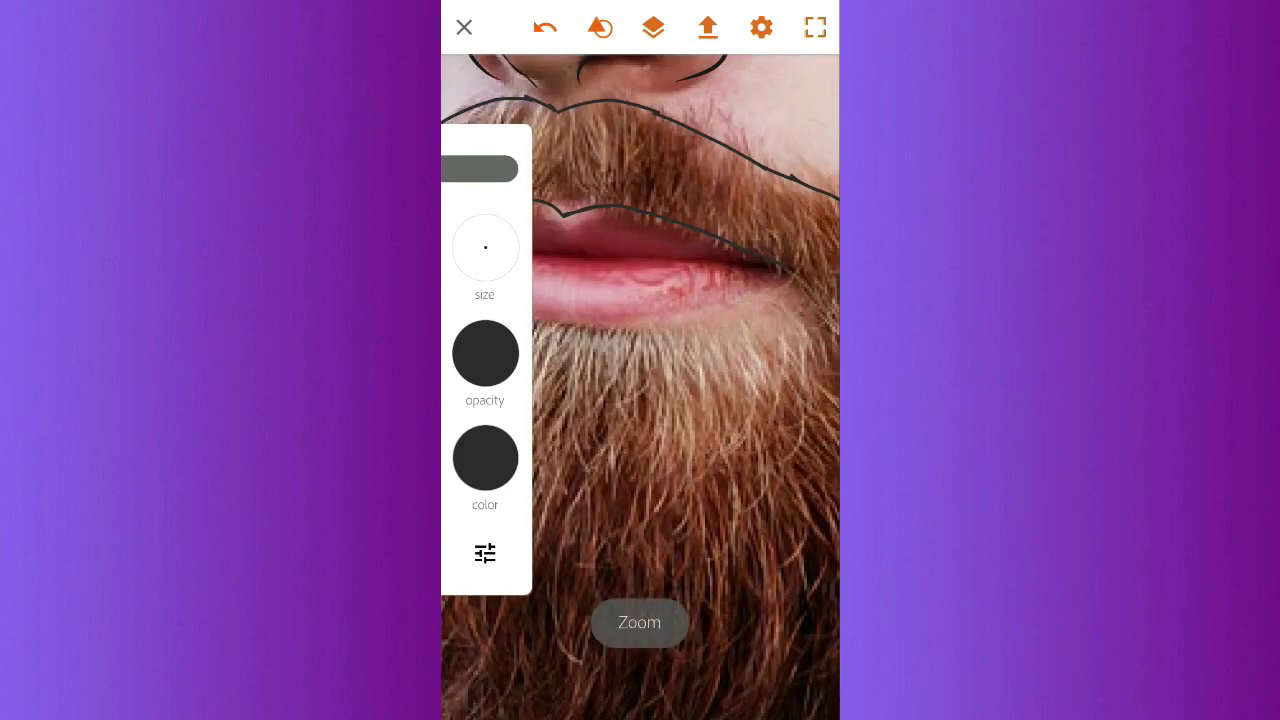
scroll(637, 326, "down", 3)
scroll(594, 227, "up", 3)
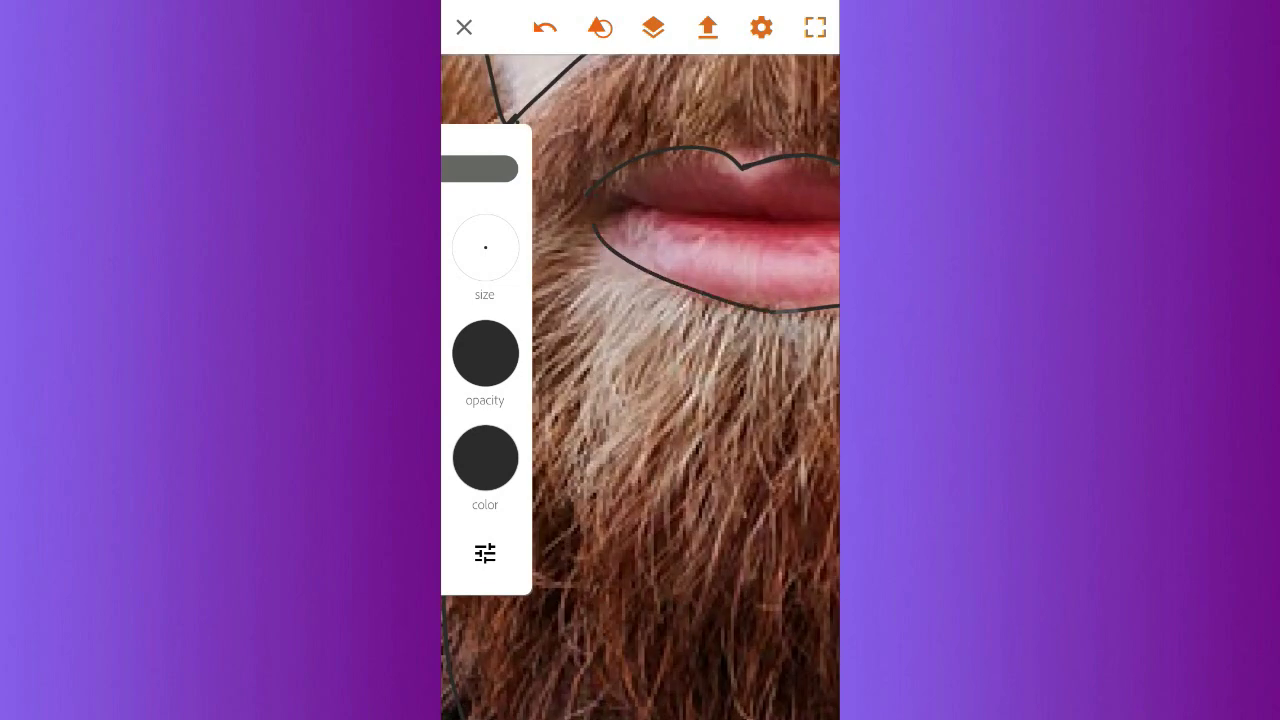
scroll(700, 236, "down", 3)
scroll(700, 236, "up", 3)
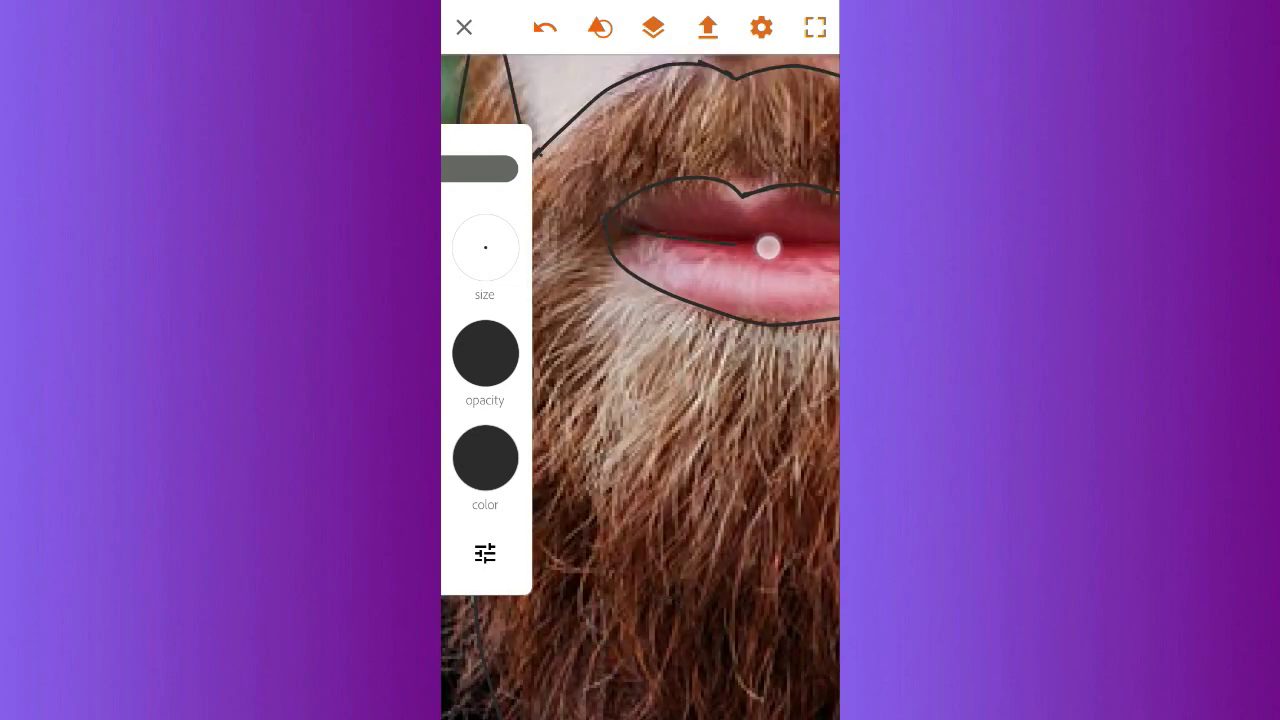
scroll(800, 248, "down", 2)
scroll(822, 261, "down", 5)
scroll(696, 325, "down", 3)
scroll(706, 493, "up", 5)
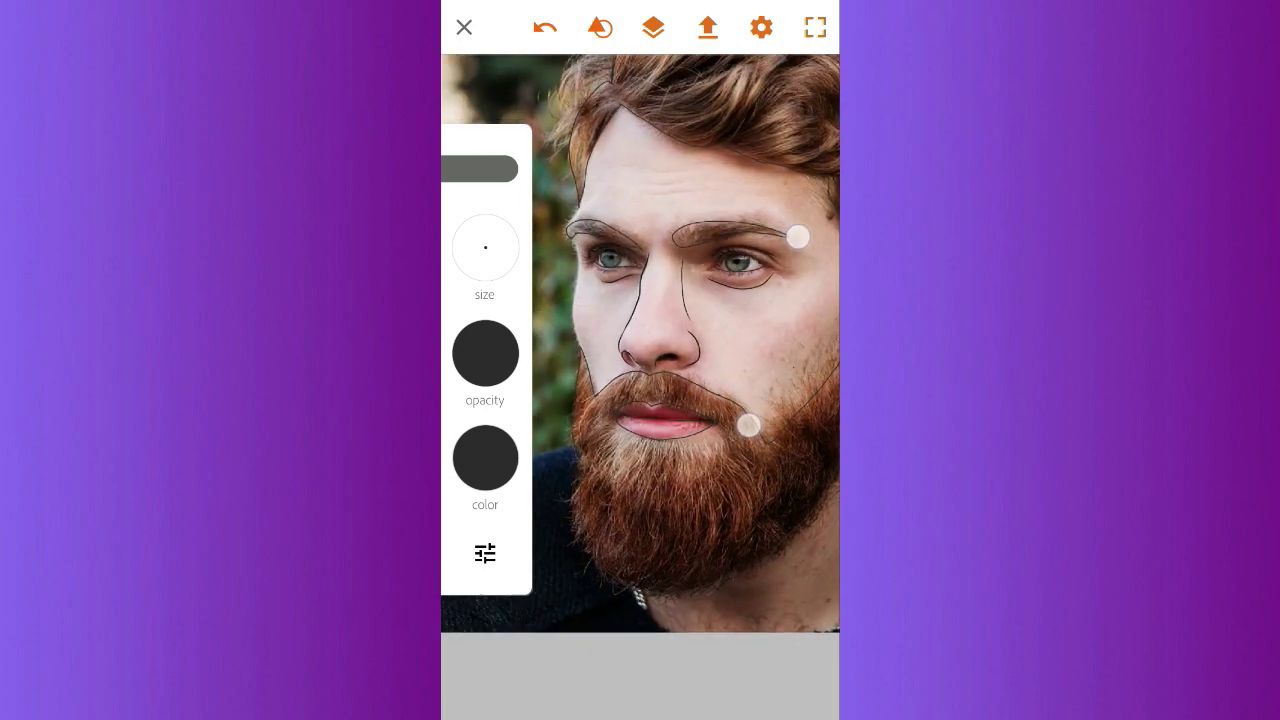
- Zoom around the sweater's curved shoulder edge to line up the trace
scroll(797, 237, "down", 3)
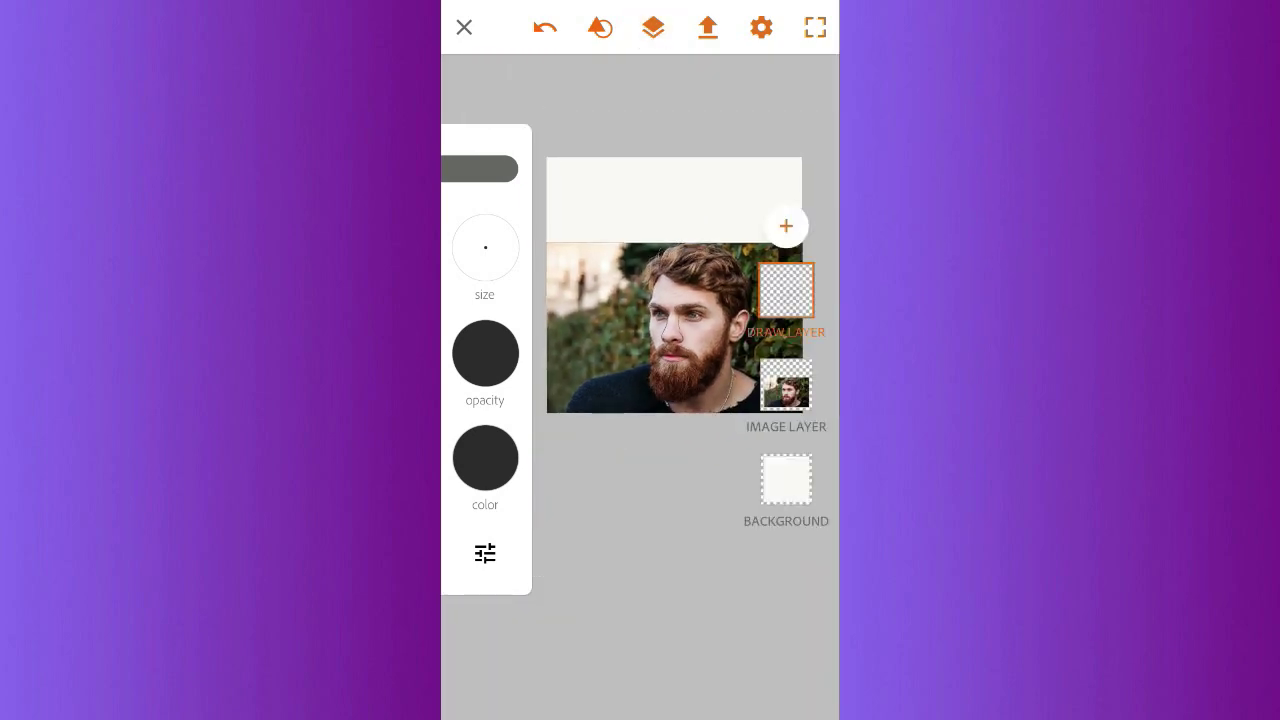
scroll(632, 368, "up", 5)
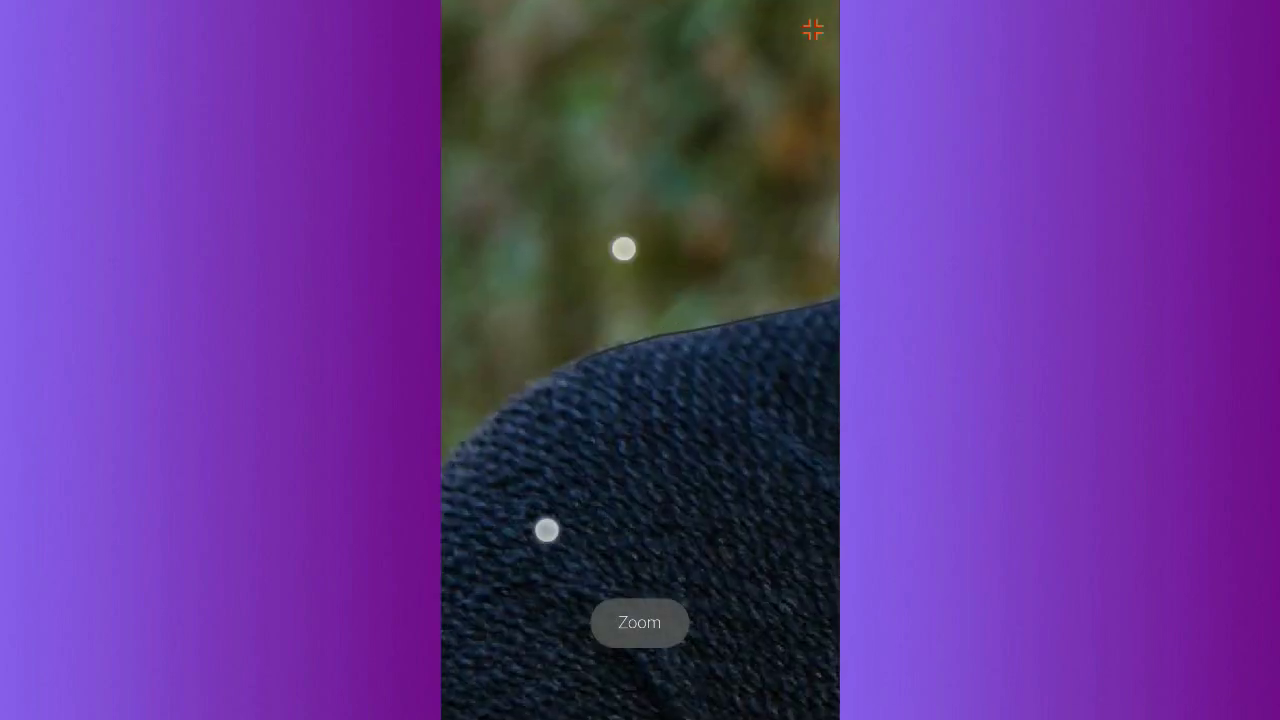
scroll(595, 384, "down", 2)
scroll(595, 384, "up", 3)
scroll(647, 411, "down", 5)
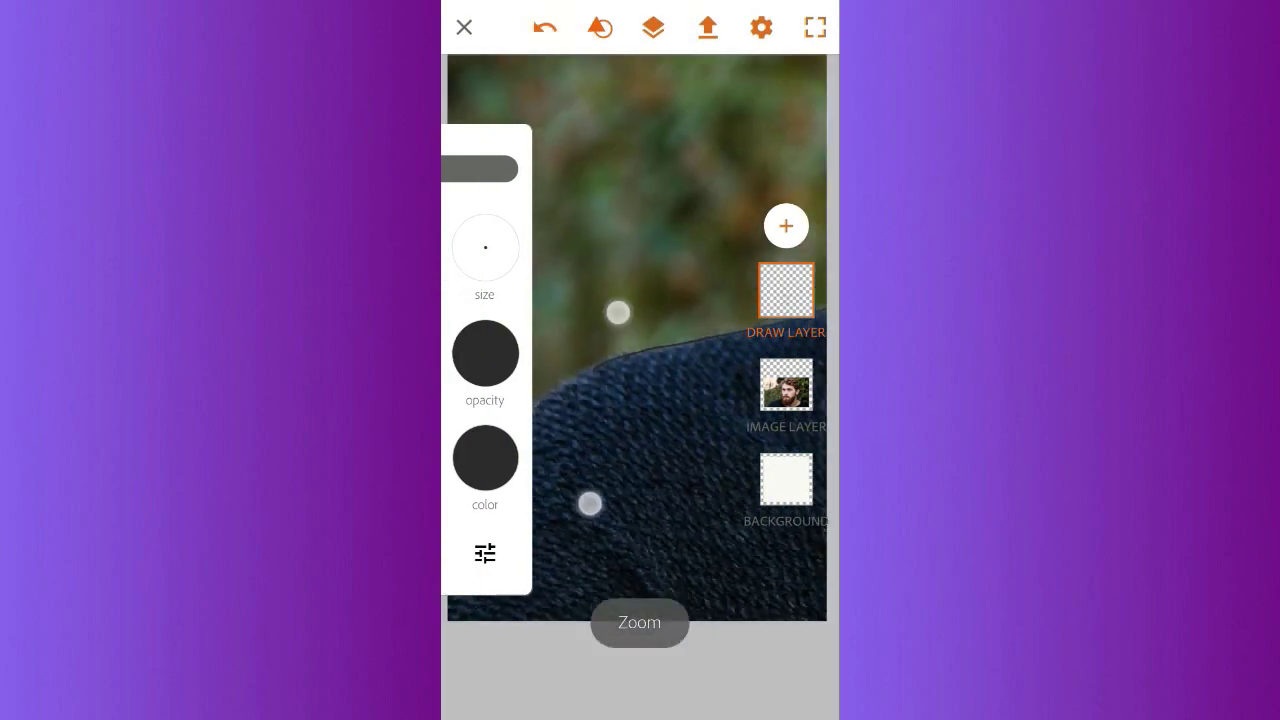
scroll(686, 365, "up", 5)
scroll(693, 460, "down", 5)
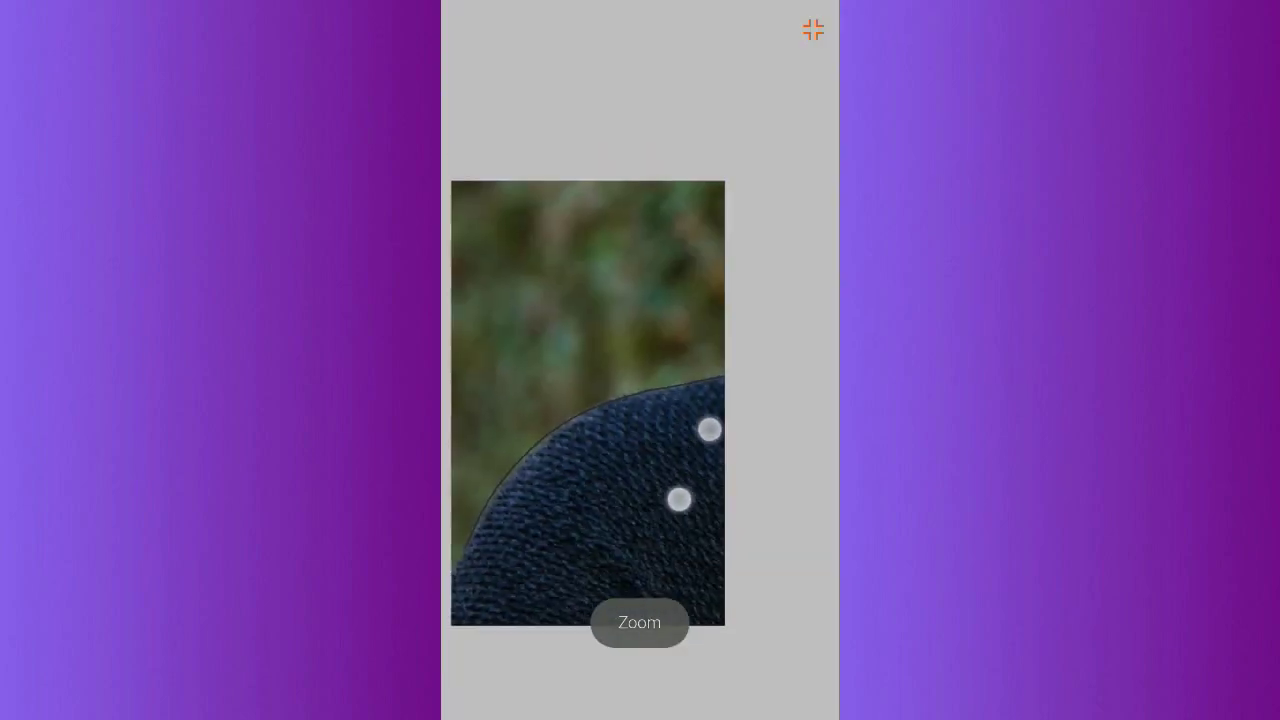
scroll(525, 485, "up", 5)
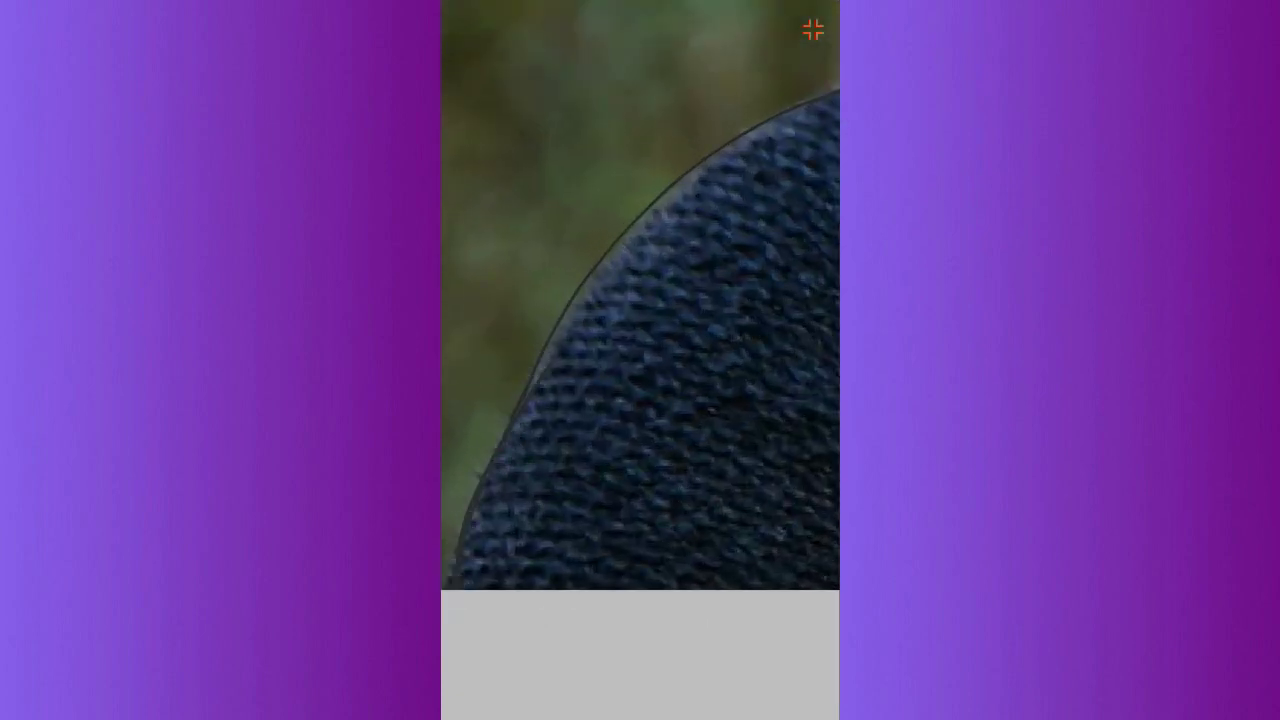
scroll(734, 228, "down", 3)
scroll(551, 443, "up", 3)
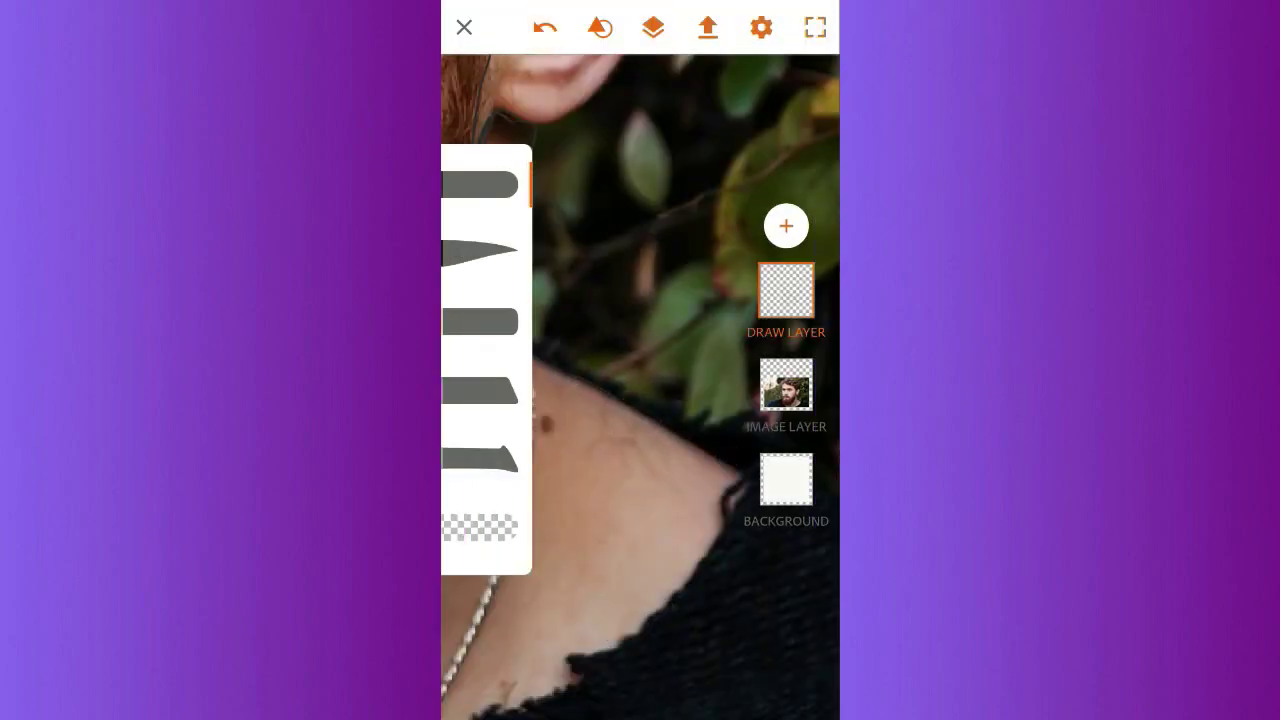
- Bring the shoulder beside the neck into view and trace along the skin and collar edge
mouse_move(640, 5)
left_mouse_down()
mouse_move(640, 450)
mouse_move(640, 100)
left_mouse_up()
scroll(571, 331, "down", 2)
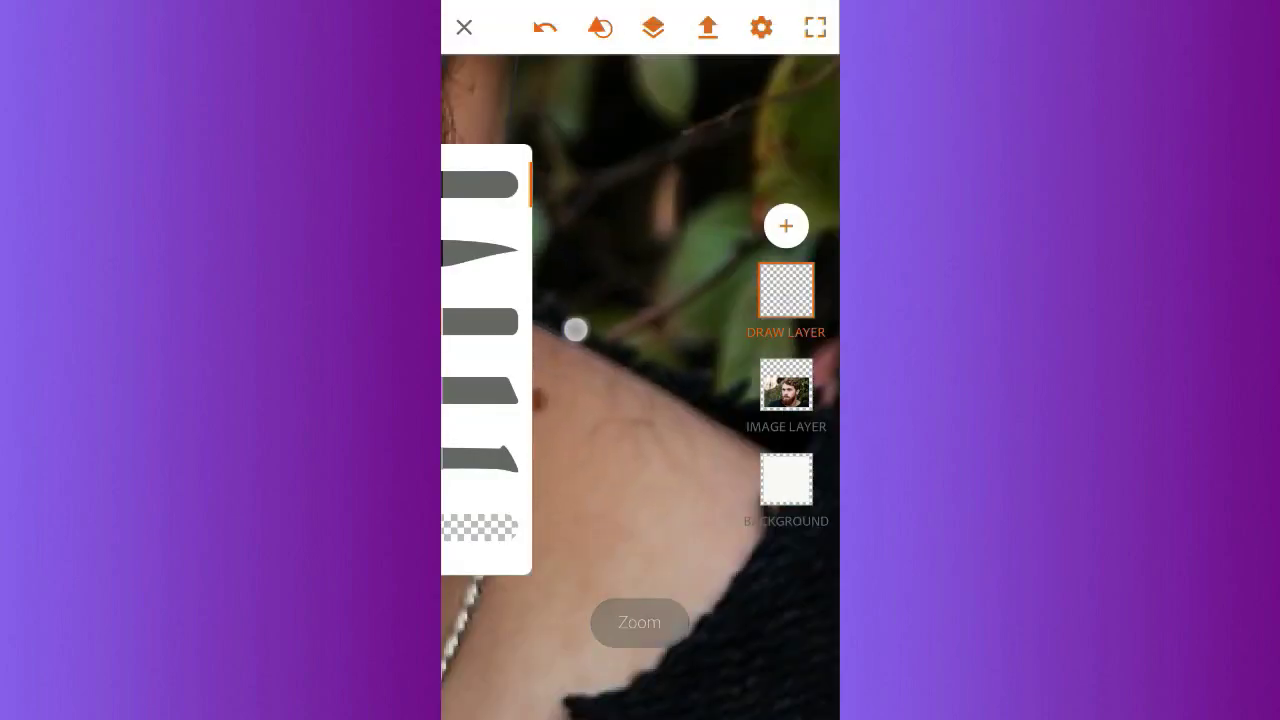
left_click(665, 392)
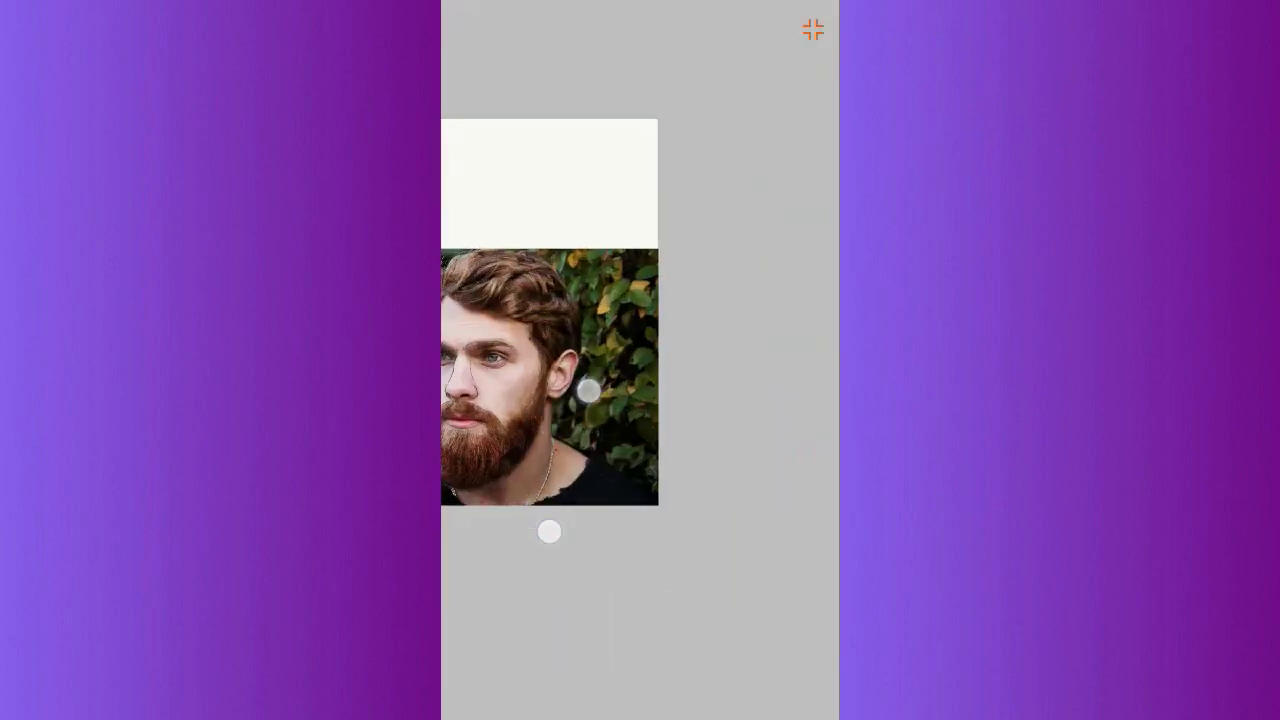
scroll(660, 290, "up", 1)
scroll(660, 291, "up", 3)
scroll(660, 291, "down", 3)
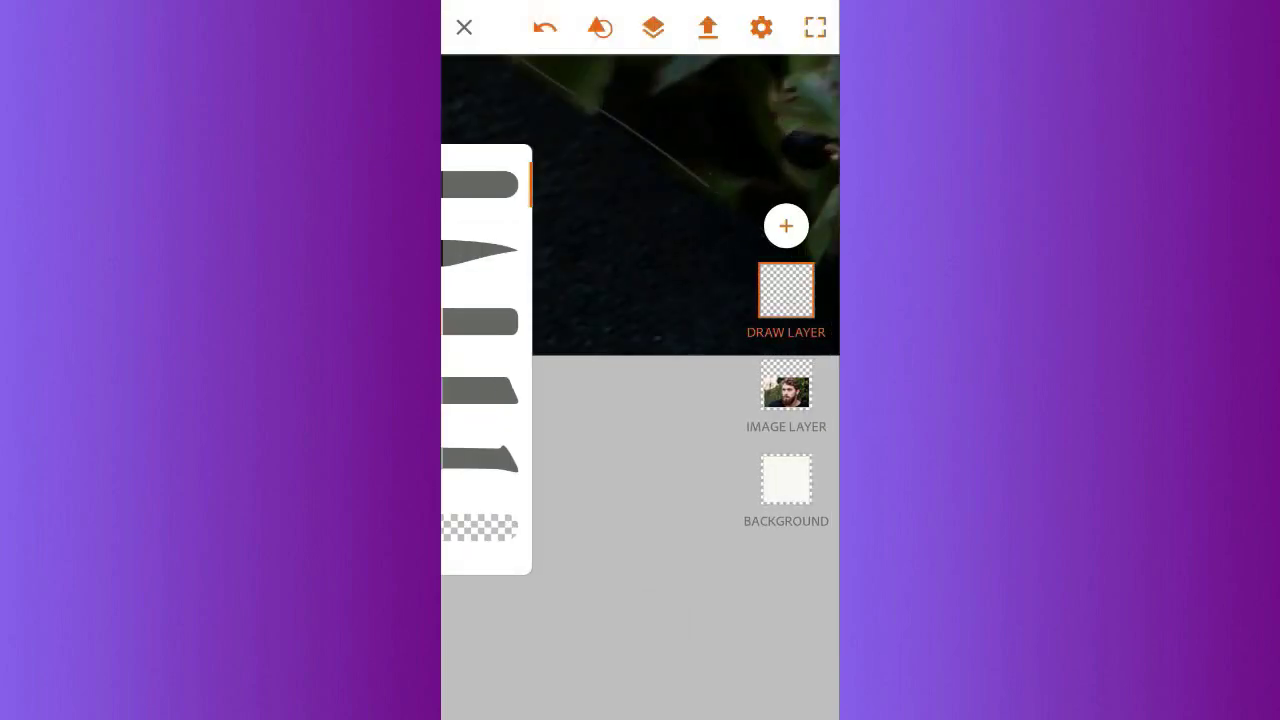
scroll(747, 204, "up", 2)
scroll(680, 290, "down", 5)
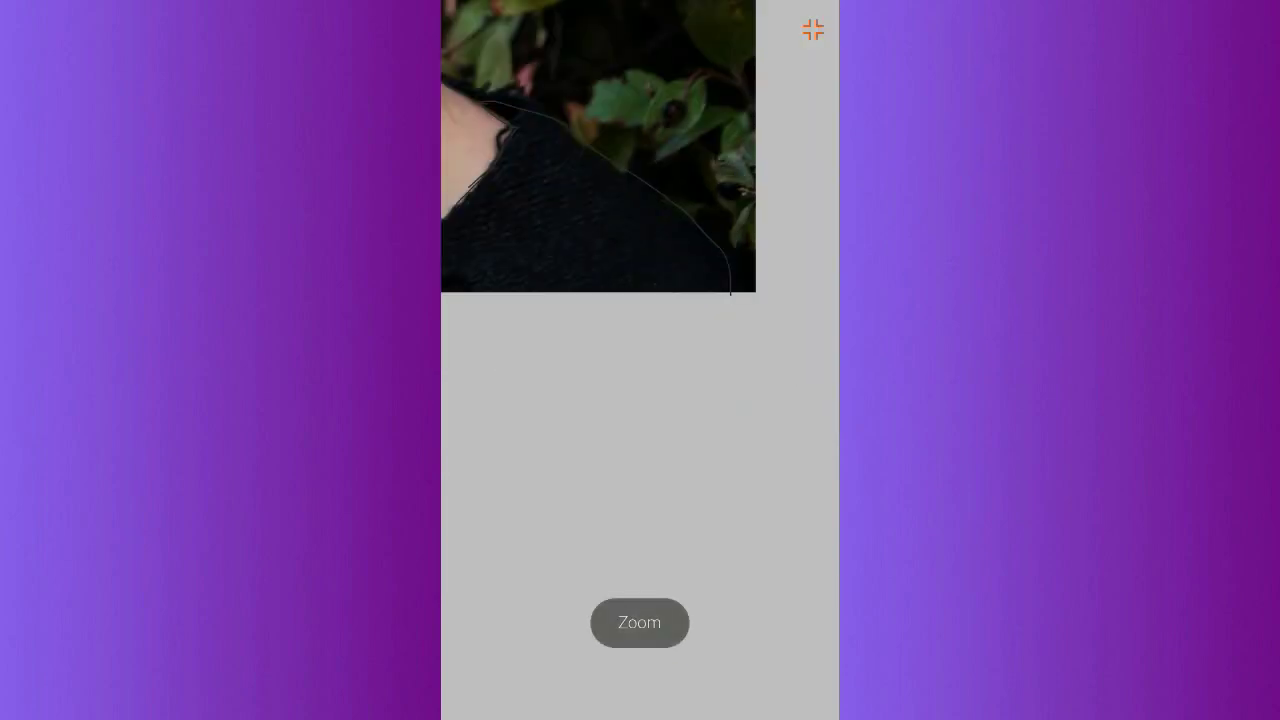
scroll(681, 288, "down", 3)
- Fade the photo layer to 0% to check the sketch, then restore it to 100%
left_click(786, 384)
mouse_move(677, 451)
left_mouse_down()
mouse_move(454, 451)
mouse_move(817, 491)
left_mouse_up()
left_click(786, 290)
left_click(786, 384)
left_click(640, 180)
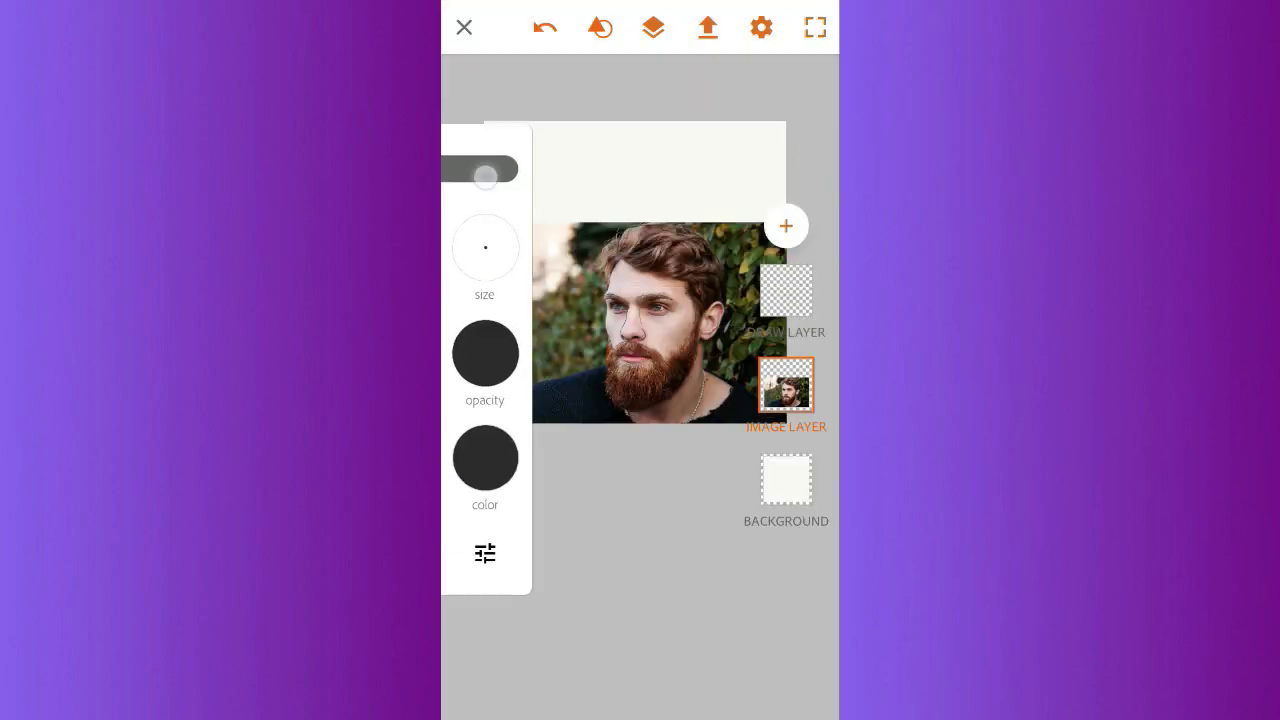
- Zoom to the ear and use the tapered brush for the inner-ear folds
scroll(640, 290, "up", 3)
scroll(640, 300, "up", 2)
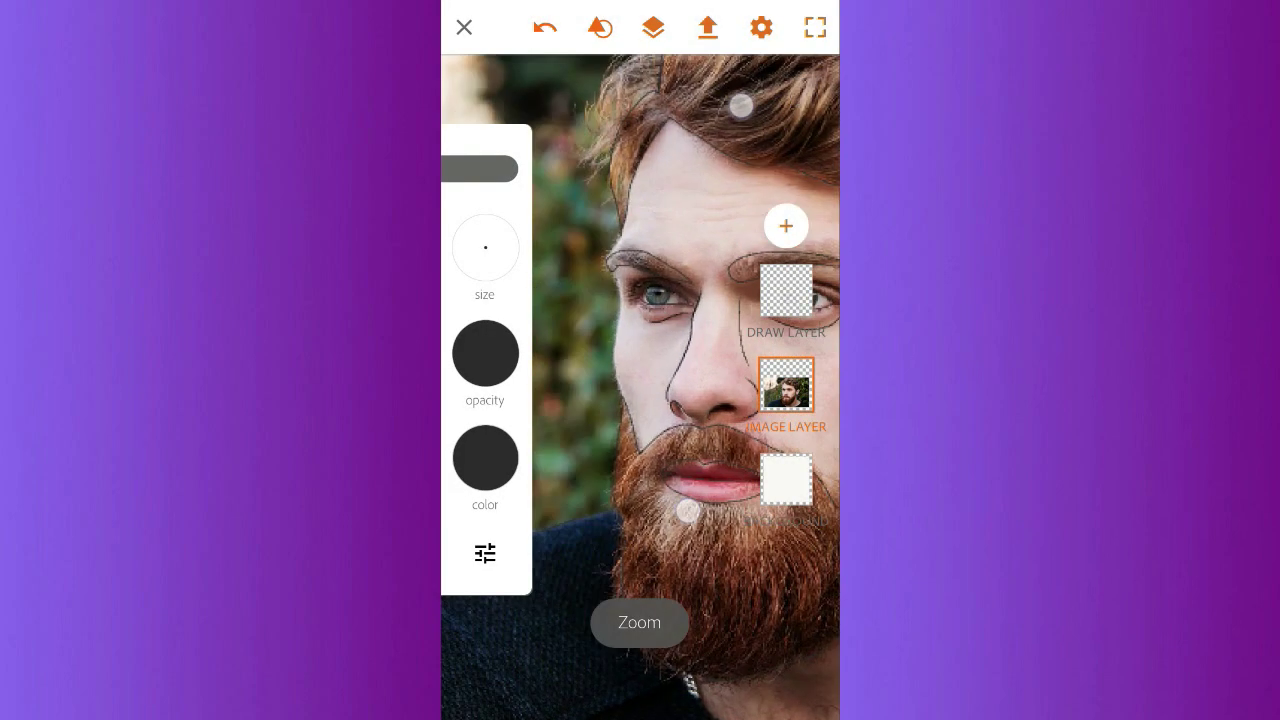
scroll(680, 330, "up", 2)
scroll(680, 330, "up", 2)
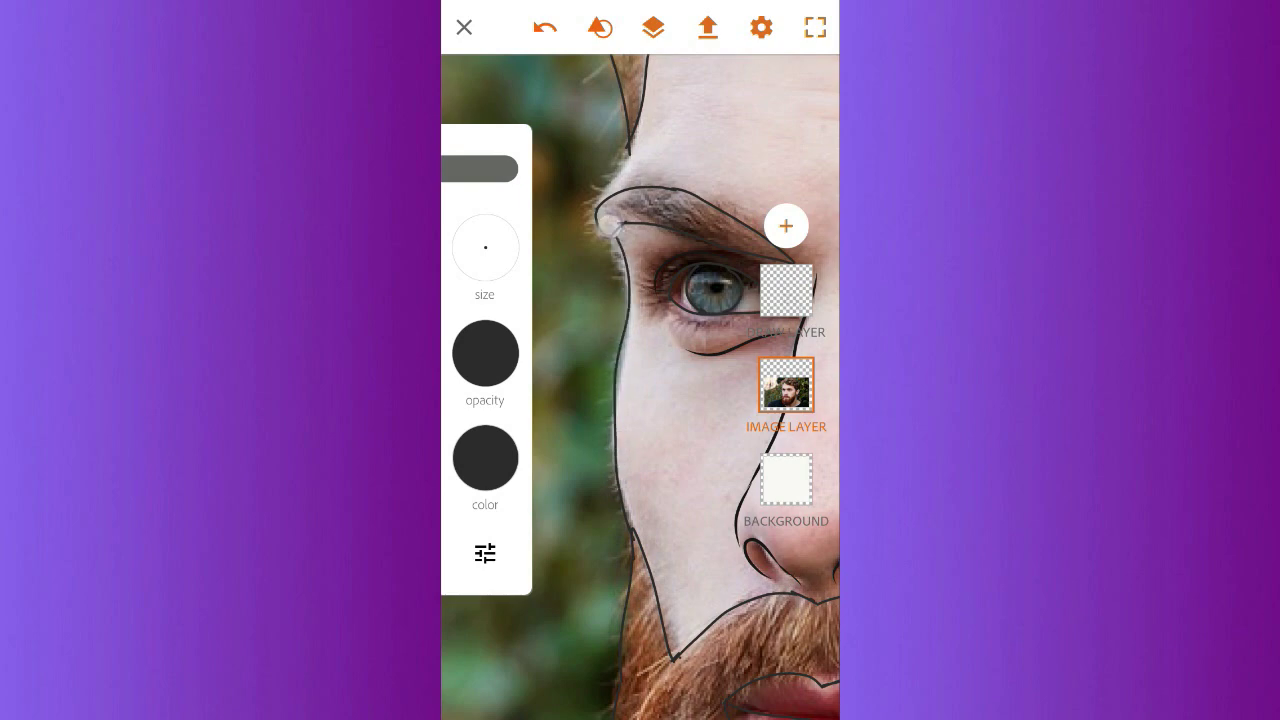
scroll(630, 226, "up", 1)
scroll(640, 240, "down", 2)
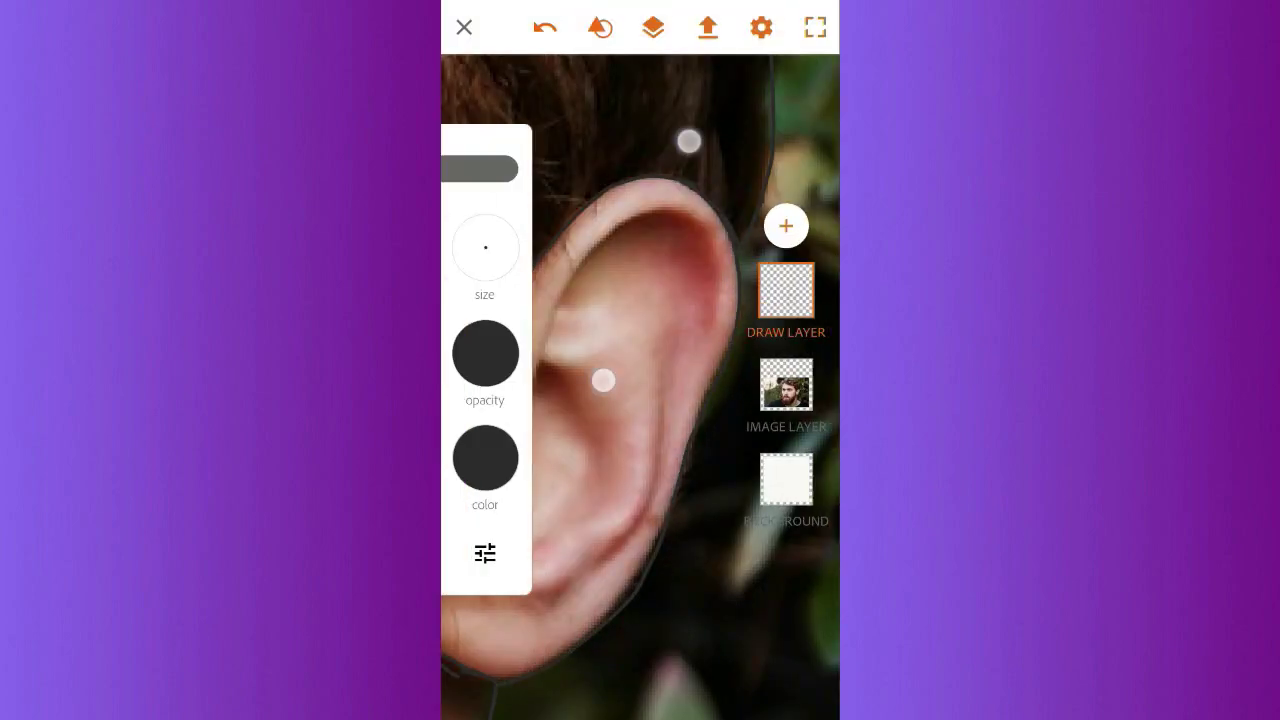
scroll(640, 255, "down", 2)
scroll(639, 250, "down", 2)
left_click(492, 252)
scroll(665, 240, "up", 3)
scroll(640, 220, "up", 2)
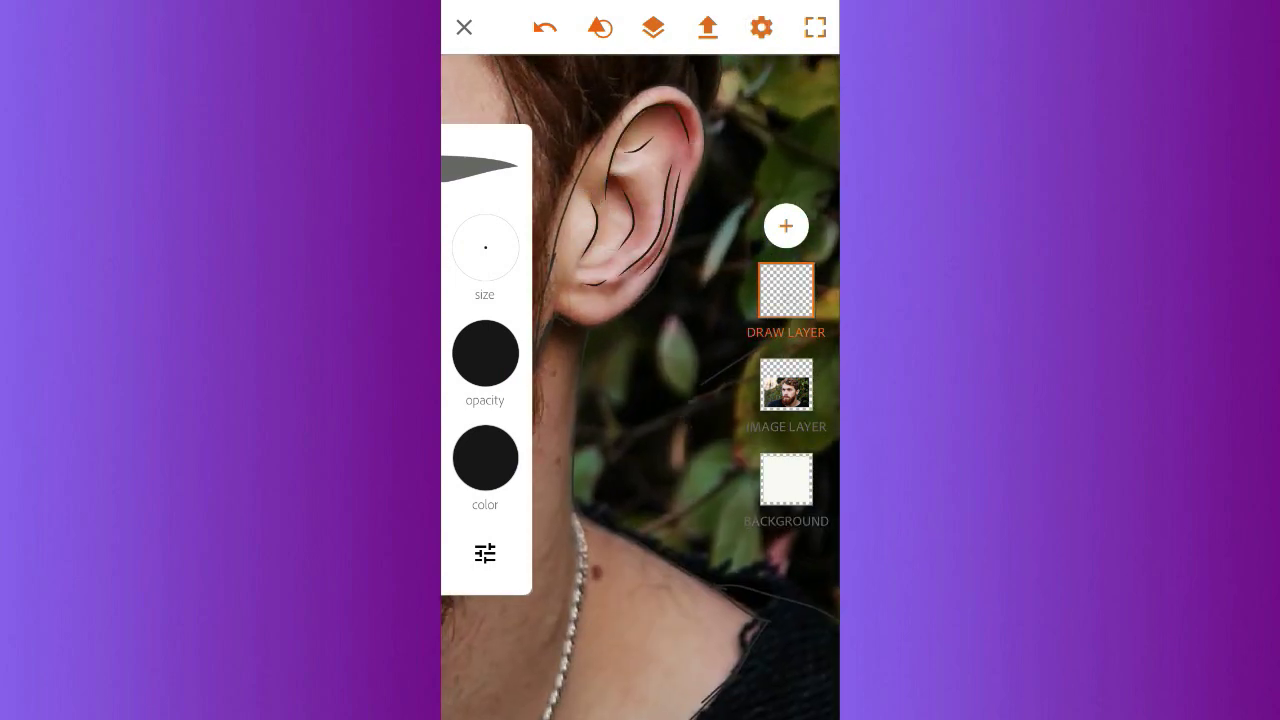
- Lower the Image Layer opacity to 0% to view the line sketch alone
scroll(640, 300, "down", 3)
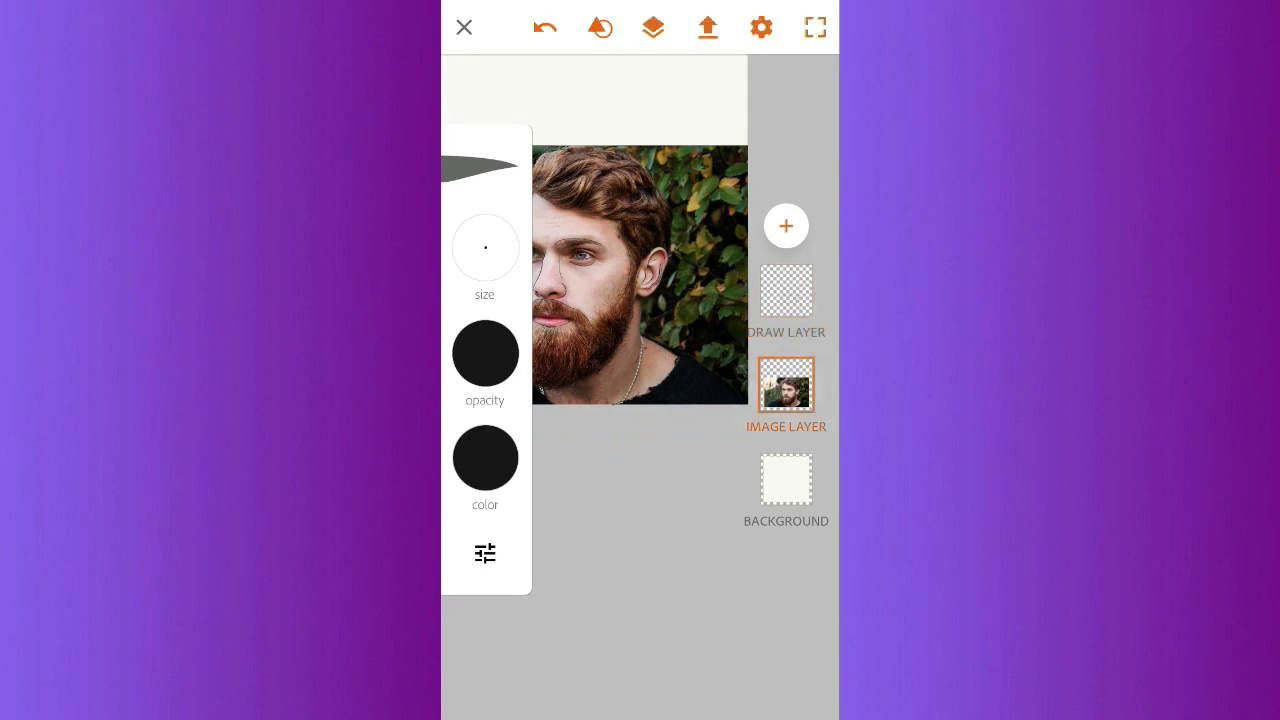
left_click(786, 384)
left_click_drag(526, 451, 454, 451)
scroll(650, 265, "down", 1)
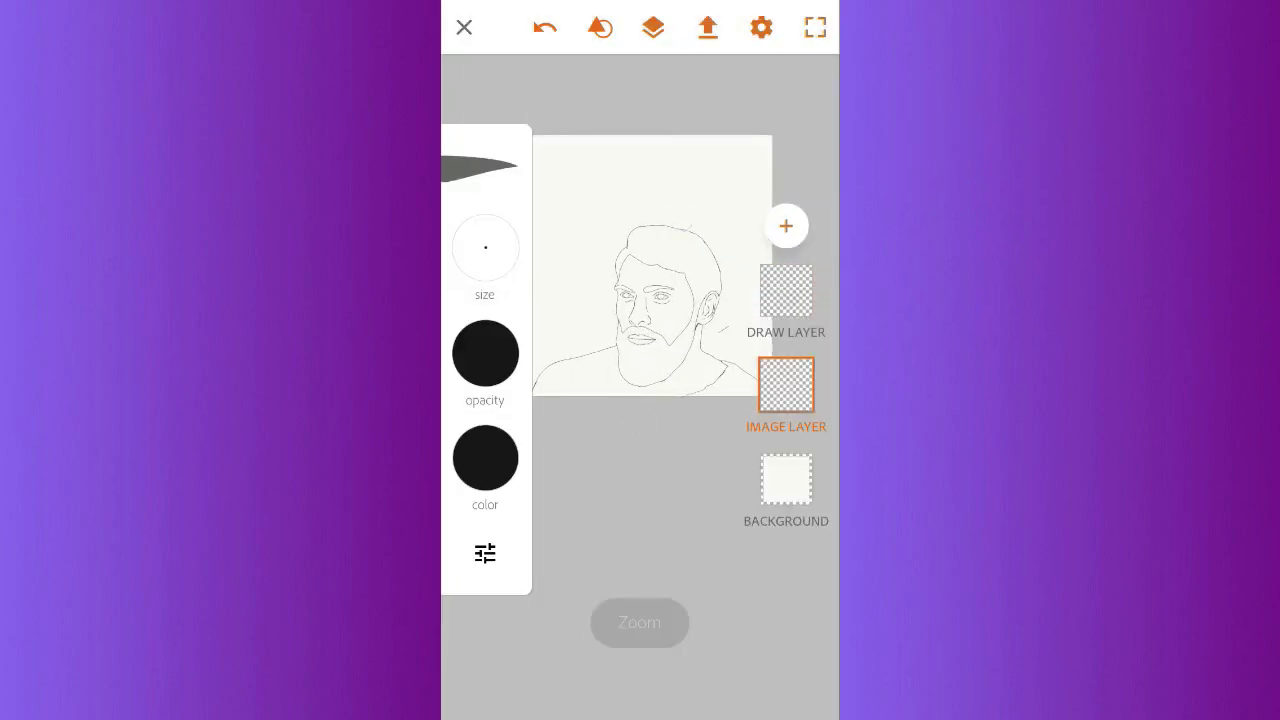
scroll(720, 300, "up", 3)
scroll(670, 300, "down", 2)
scroll(660, 330, "up", 4)
scroll(660, 330, "down", 4)
- Make the Draw Layer active and raise the Image Layer back to 100% opacity
left_click(786, 290)
scroll(706, 300, "up", 2)
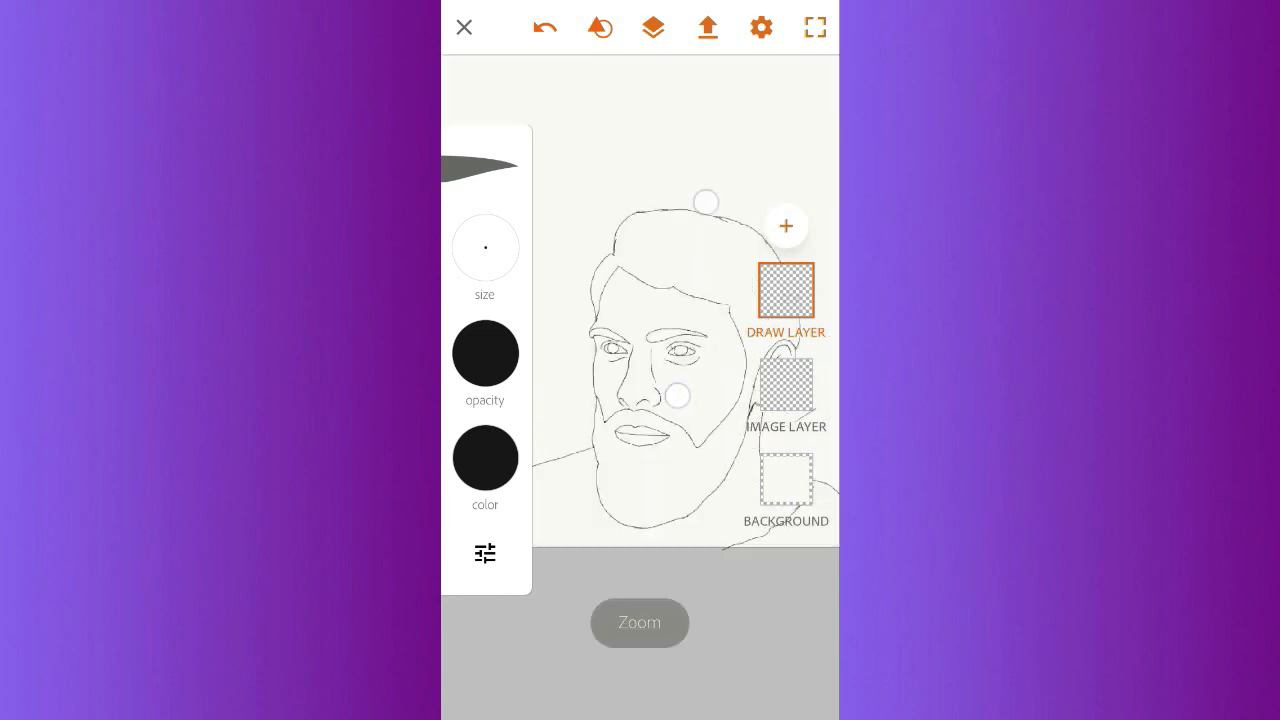
scroll(706, 300, "down", 2)
left_click(786, 384)
left_click_drag(457, 454, 814, 454)
scroll(637, 345, "up", 5)
scroll(660, 300, "down", 4)
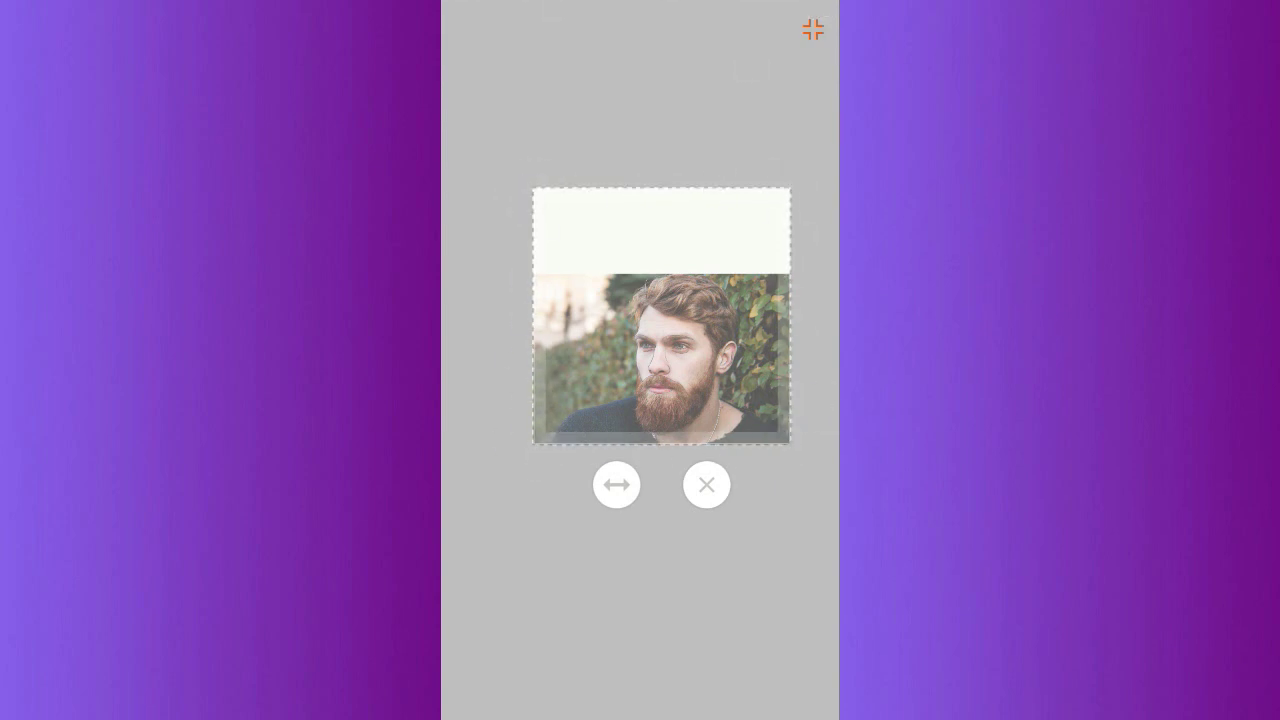
- Undo the trial brown fills and fill the hair and beard solid black
left_click(813, 30)
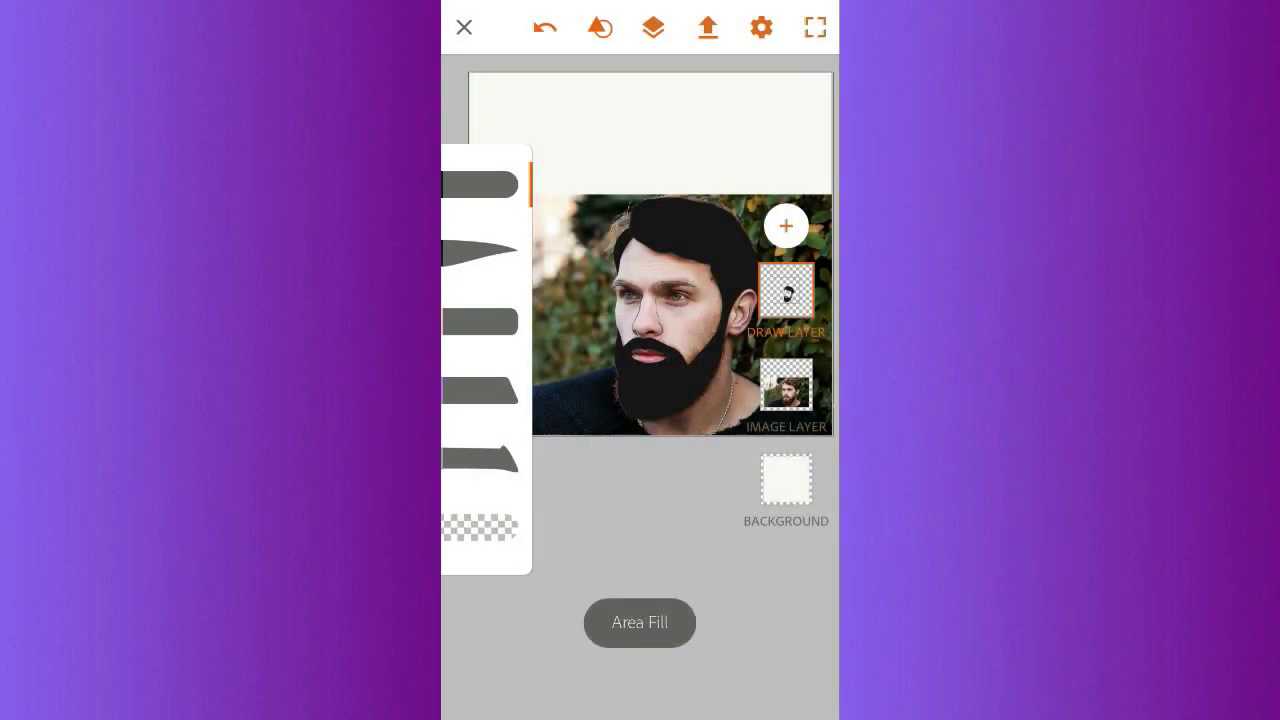
left_click(543, 30)
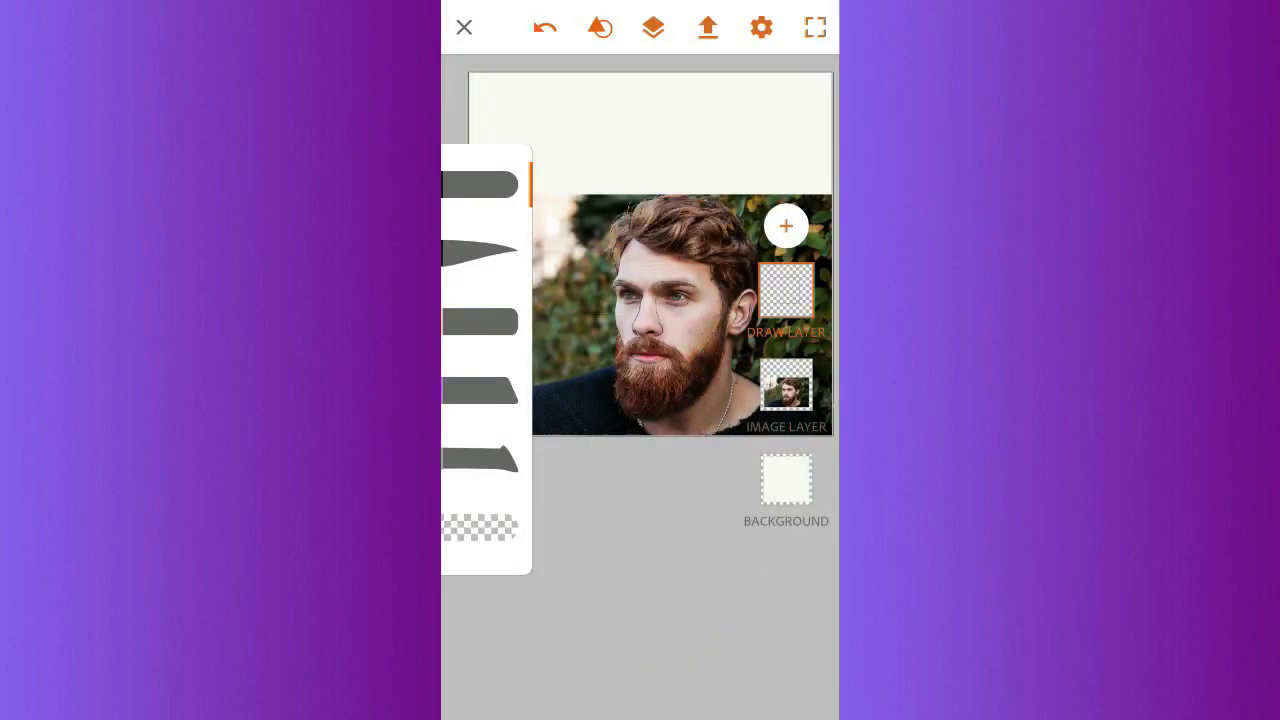
left_click_drag(626, 414, 622, 410)
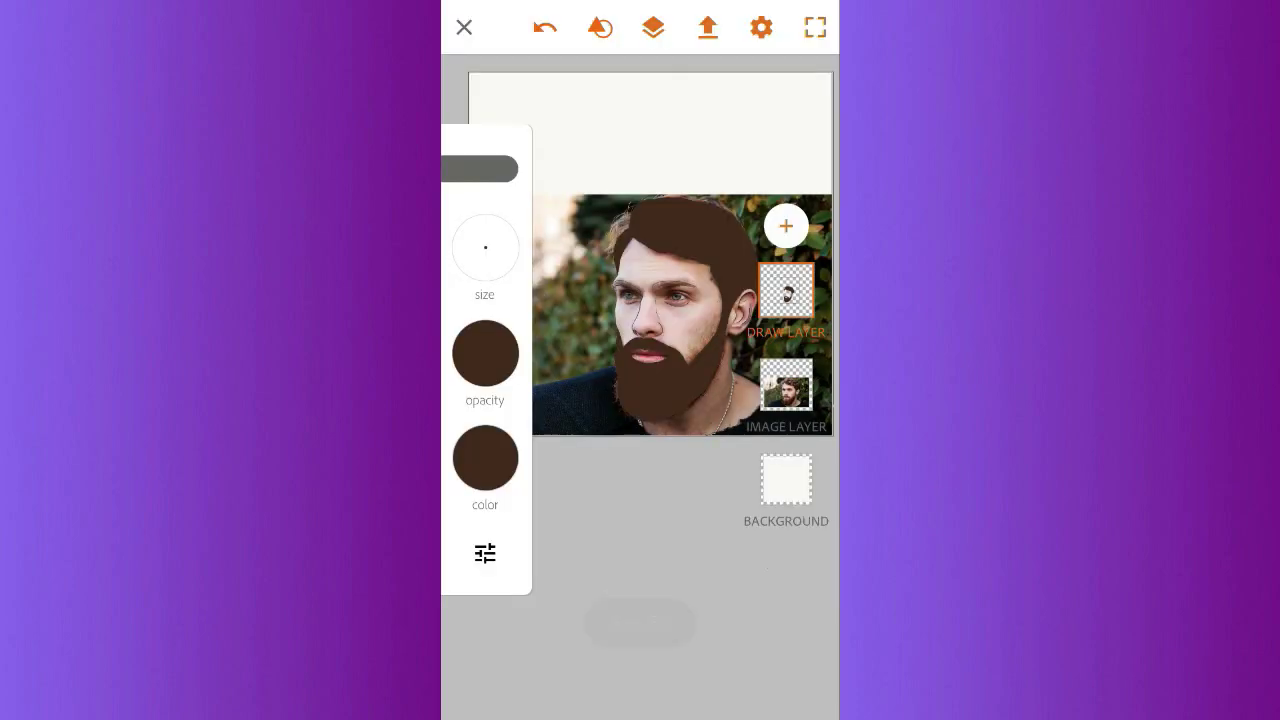
left_click(544, 28)
left_click(486, 462)
left_click(706, 238)
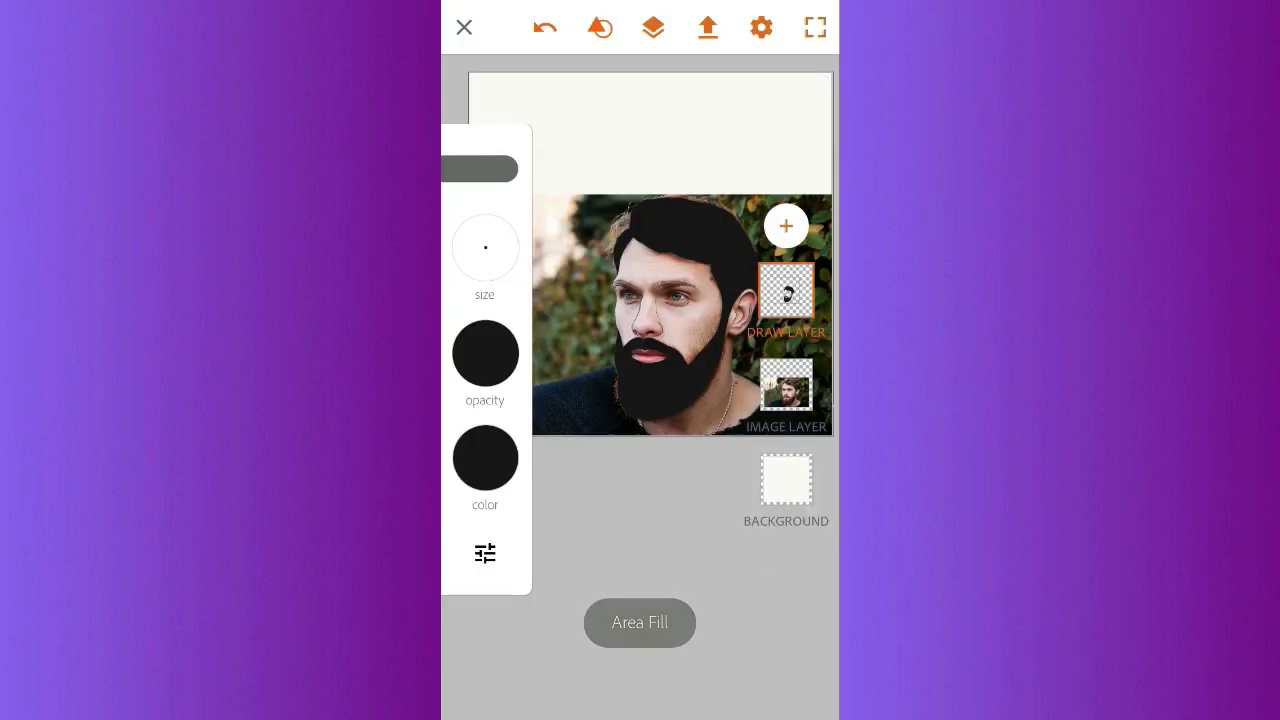
- Fill the whites of both eyes with white
scroll(700, 320, "up", 3)
scroll(640, 300, "up", 2)
scroll(640, 300, "up", 3)
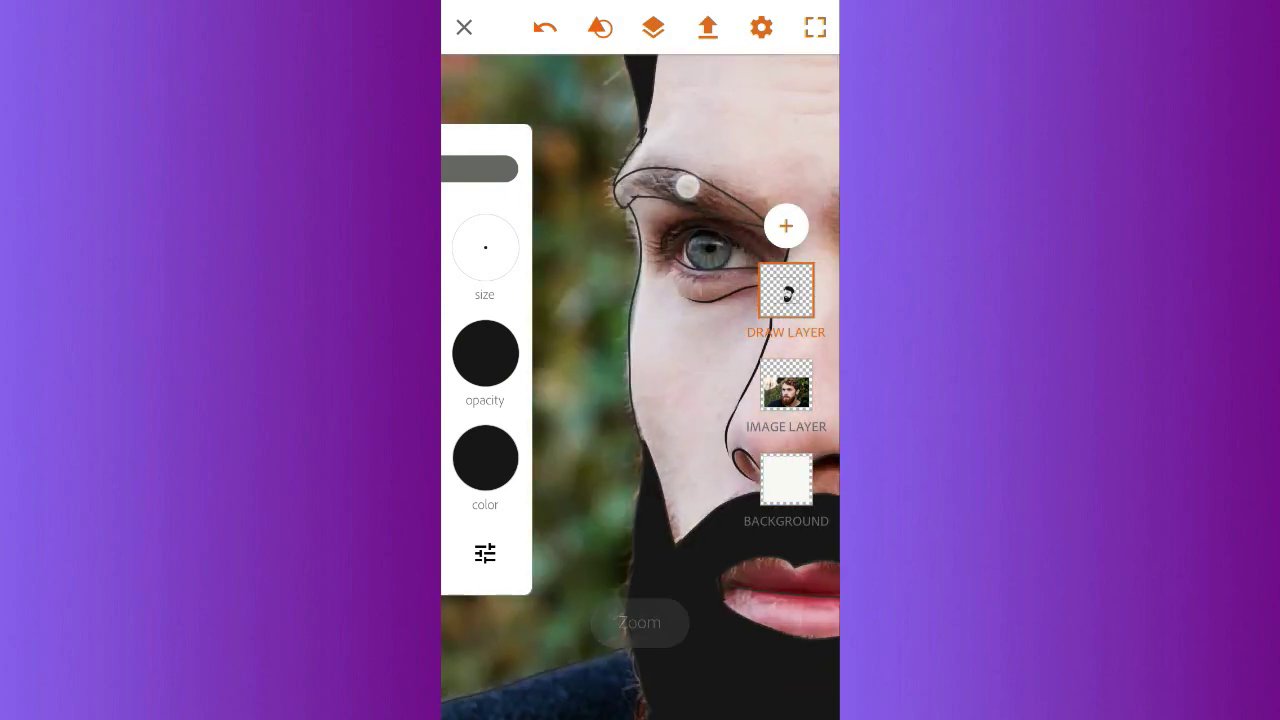
left_click(486, 458)
left_click(795, 278)
scroll(695, 265, "up", 2)
left_click(695, 264)
left_click(595, 259)
scroll(650, 370, "down", 3)
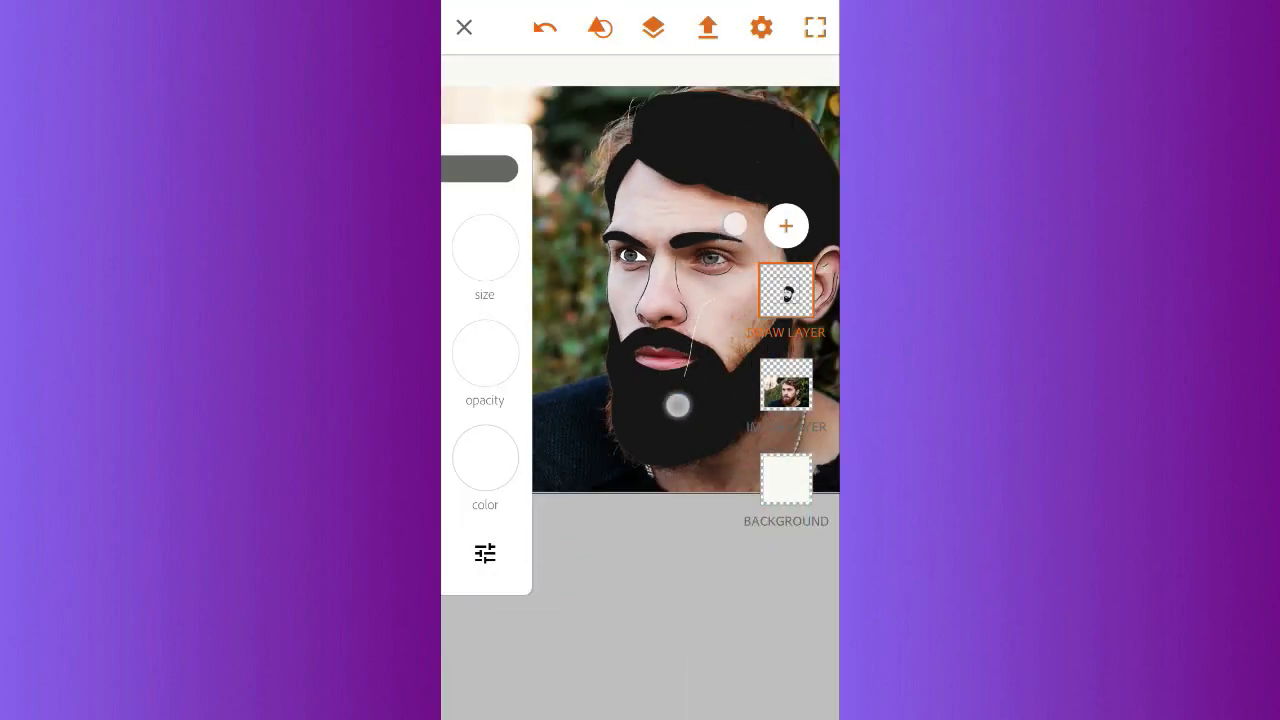
scroll(715, 270, "up", 5)
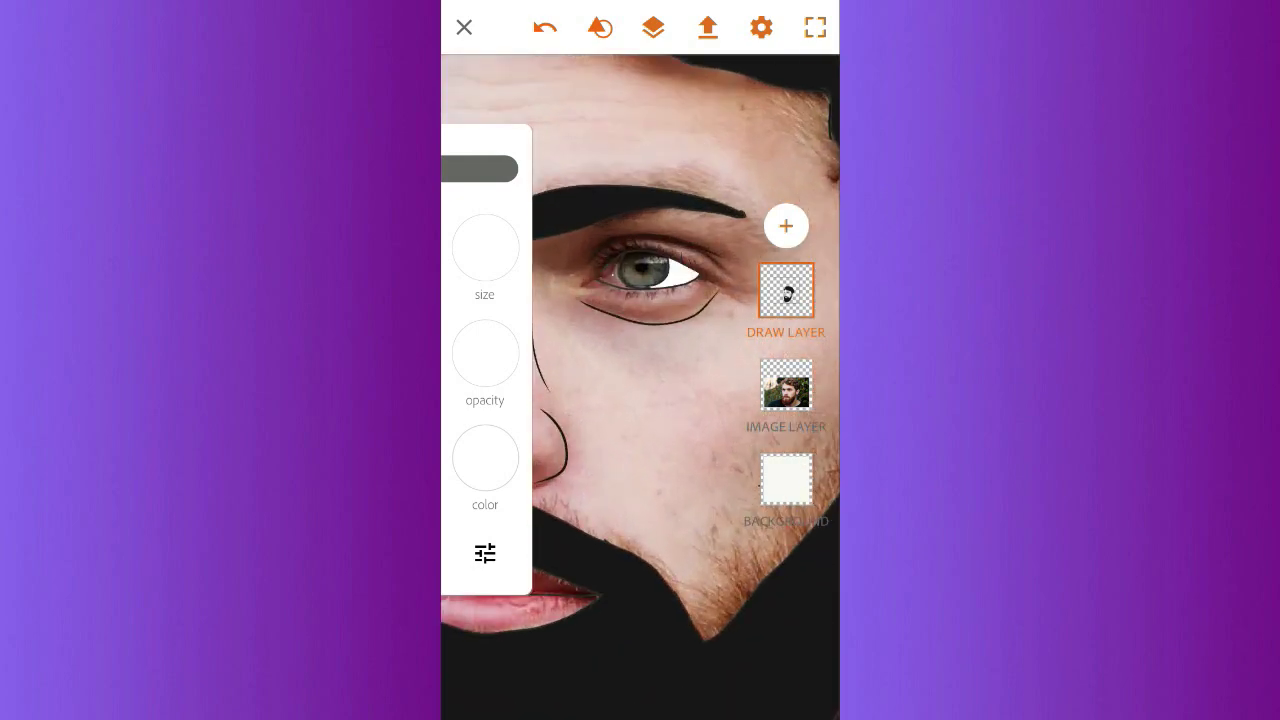
- Fill the face with a sampled skin tone and the lips with the sampled lip colour
scroll(640, 300, "down", 5)
left_click(571, 394)
left_click(704, 311)
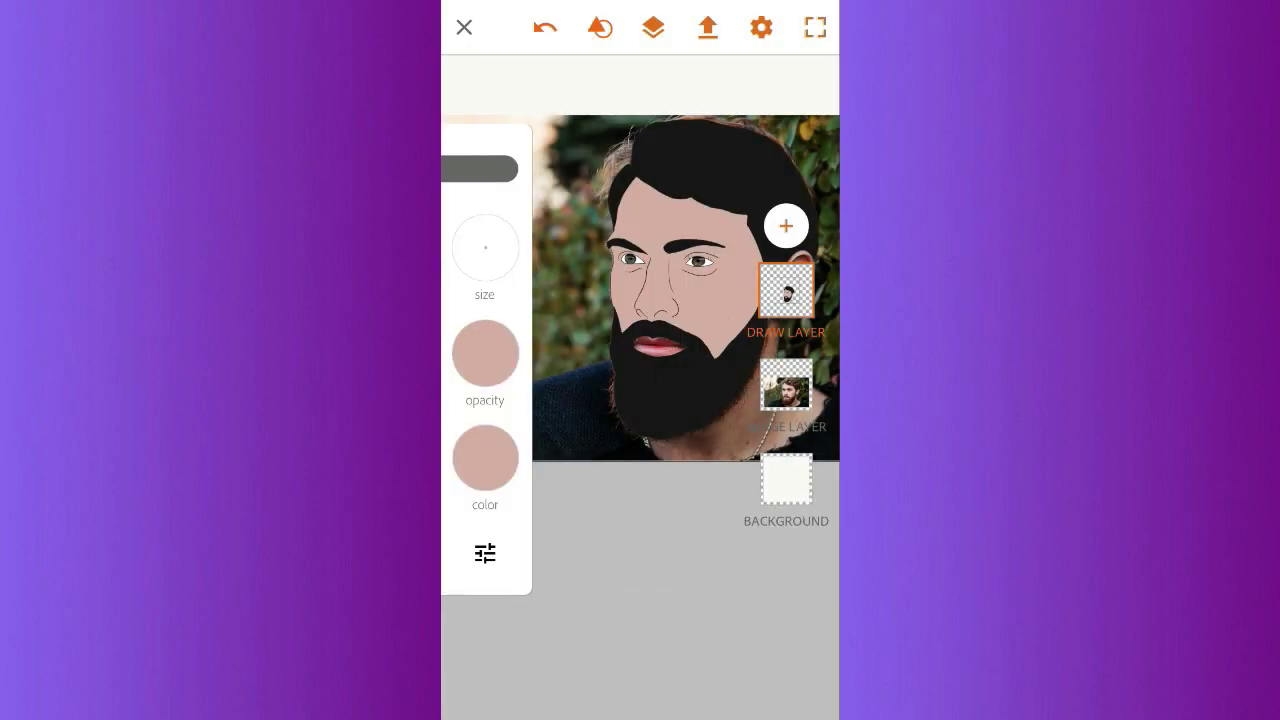
left_click(657, 349)
left_click(657, 346)
- Sample a darker lip red, fill the neck skin-toned and the shirt dark navy
scroll(640, 400, "up", 5)
left_click_drag(569, 403, 620, 360)
scroll(640, 400, "down", 5)
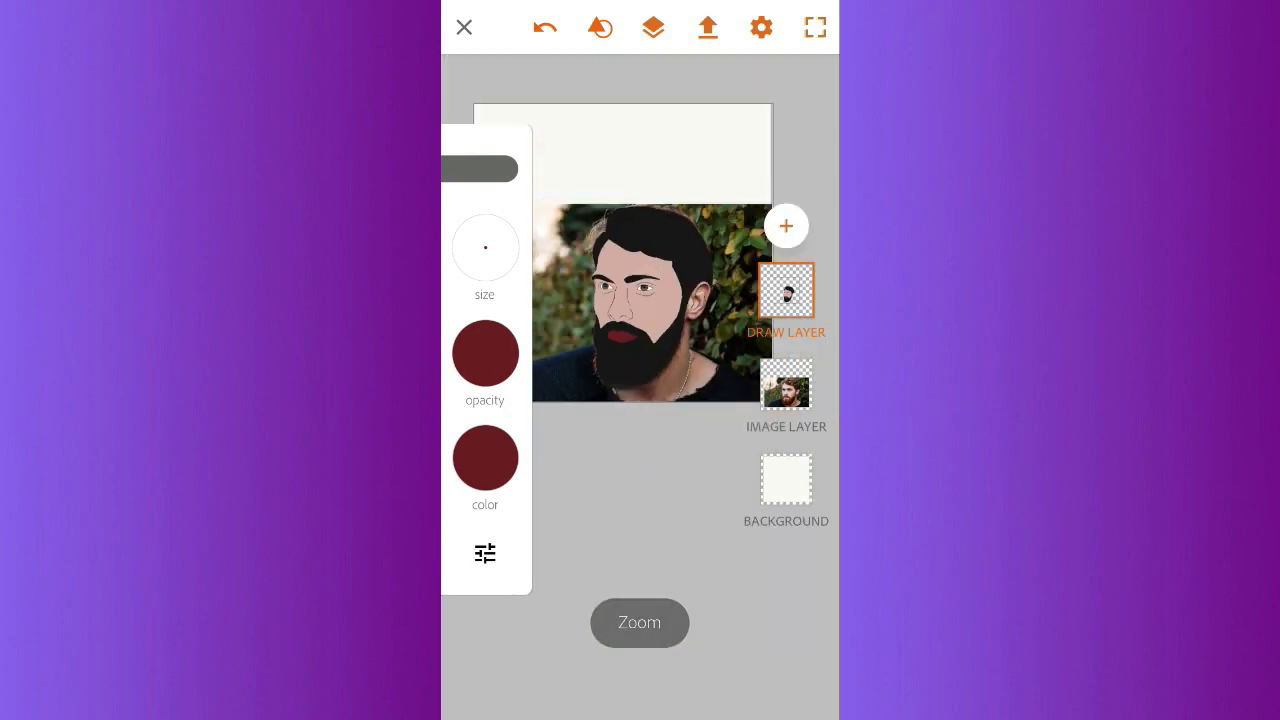
left_click_drag(686, 300, 698, 374)
left_click(698, 374)
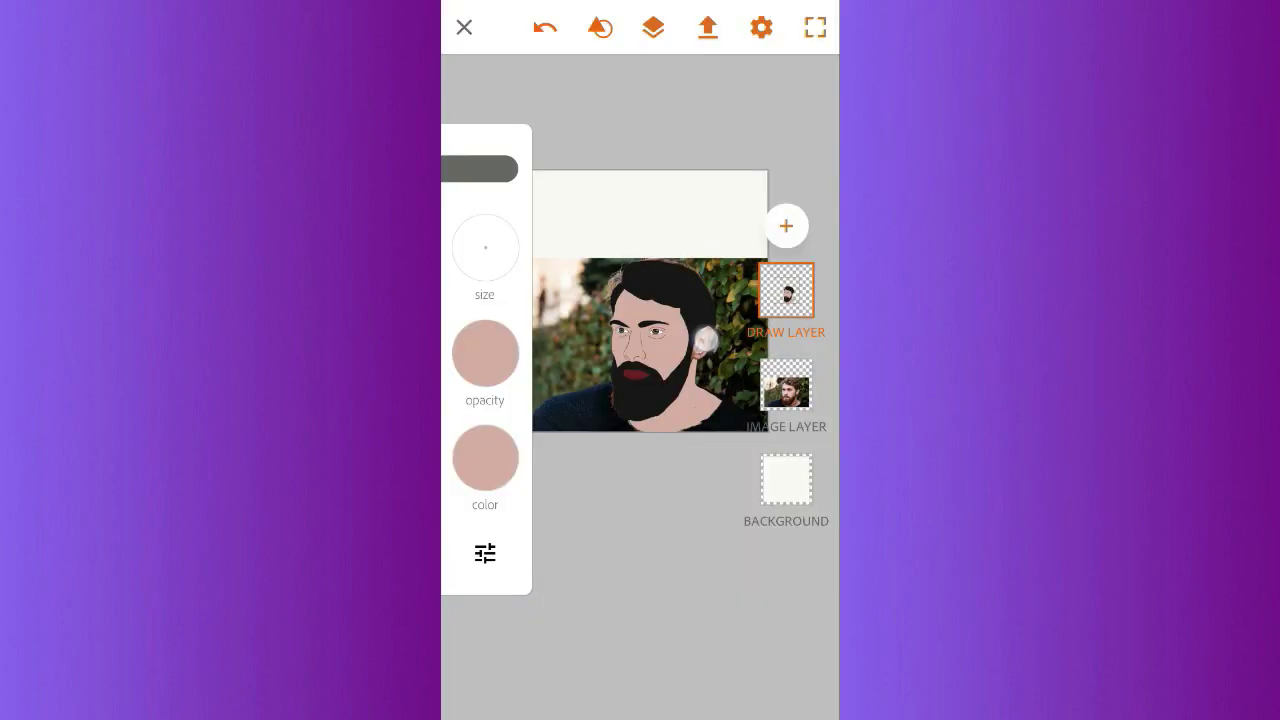
left_click(570, 443)
left_click_drag(571, 443, 578, 441)
left_click(731, 452)
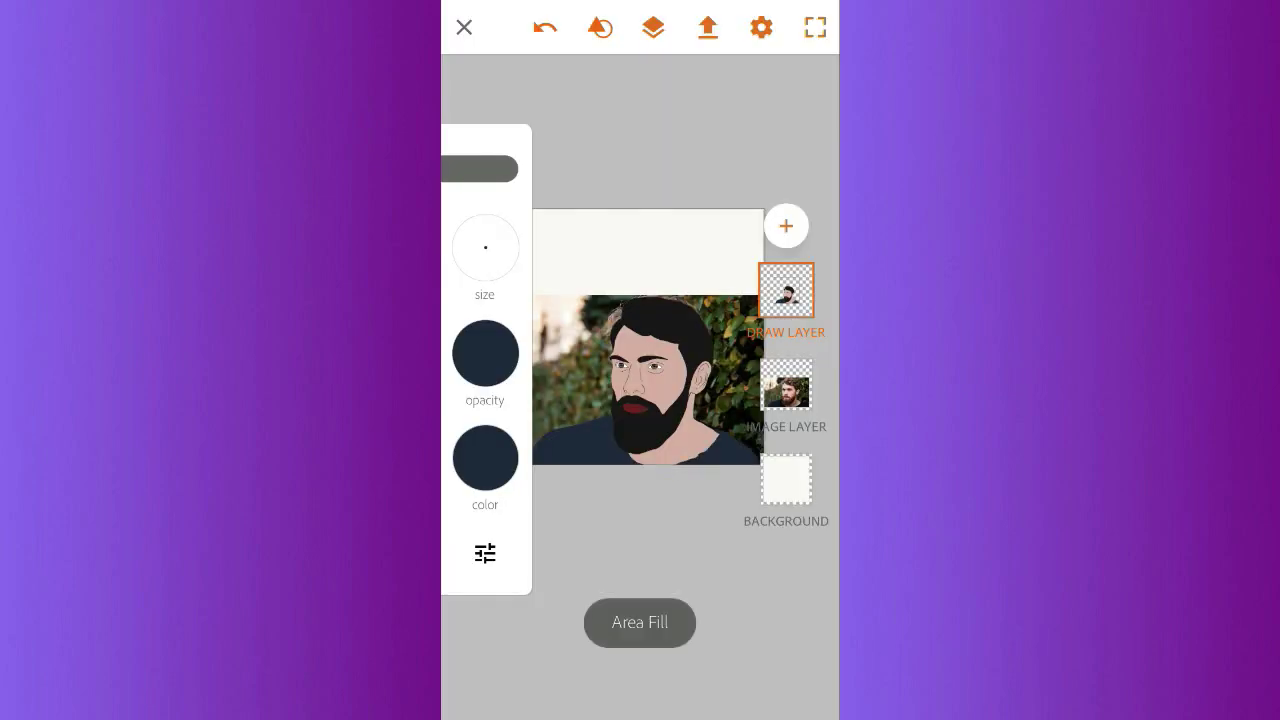
- Try light pink fills on the background and leave the reference photo hidden
left_click(485, 457)
left_click(791, 414)
left_click(708, 255)
left_click(561, 368)
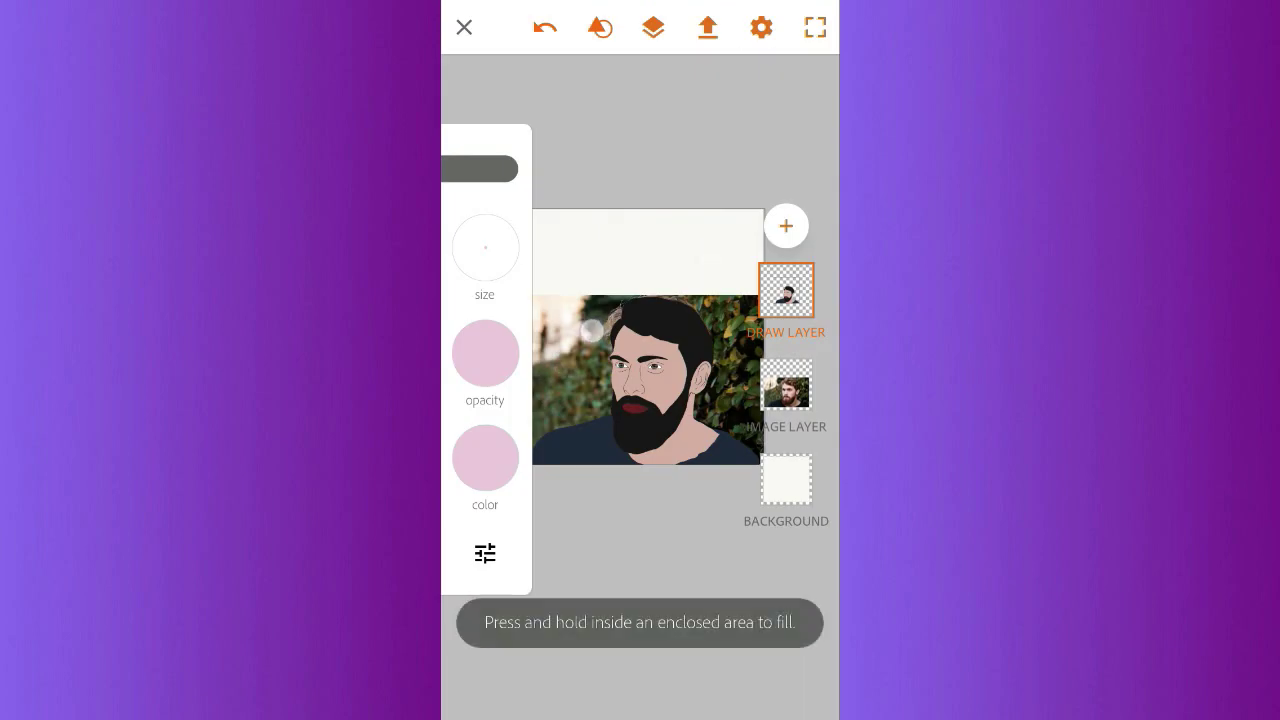
left_click(626, 280)
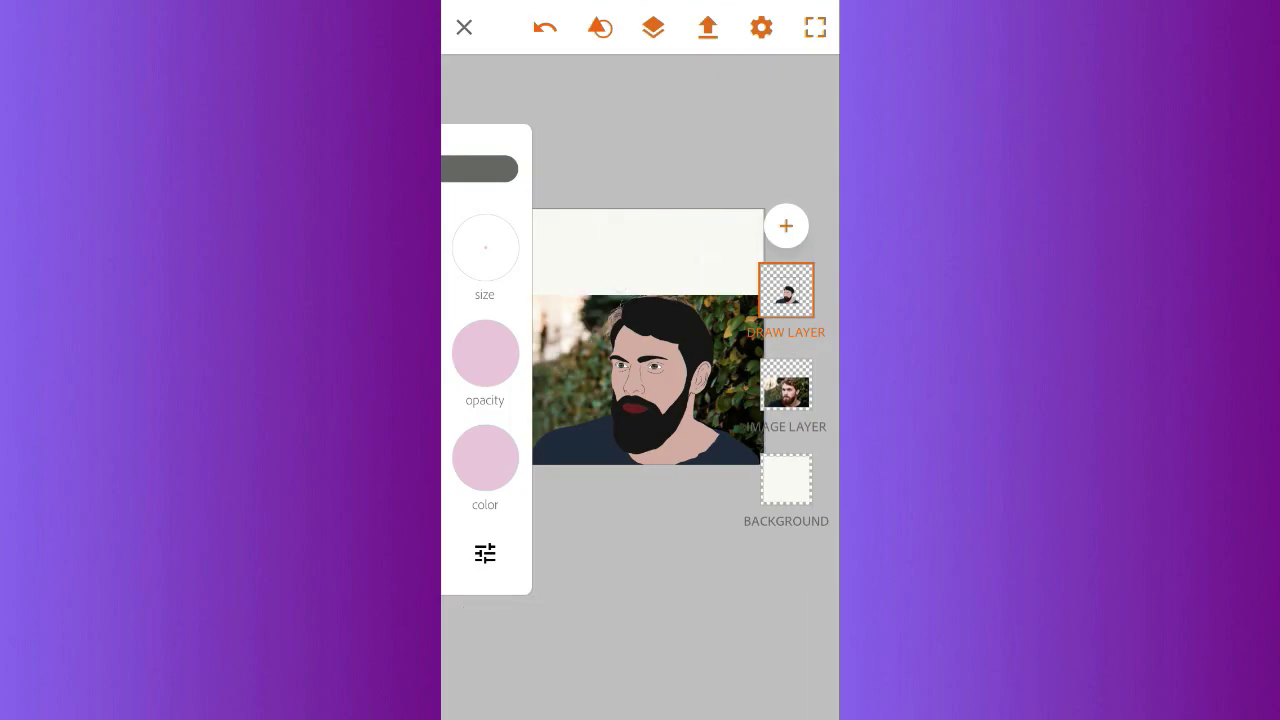
left_click(786, 385)
left_click(786, 290)
- Add a new drawing layer and fill the background light blue
scroll(700, 330, "up", 3)
scroll(710, 326, "down", 3)
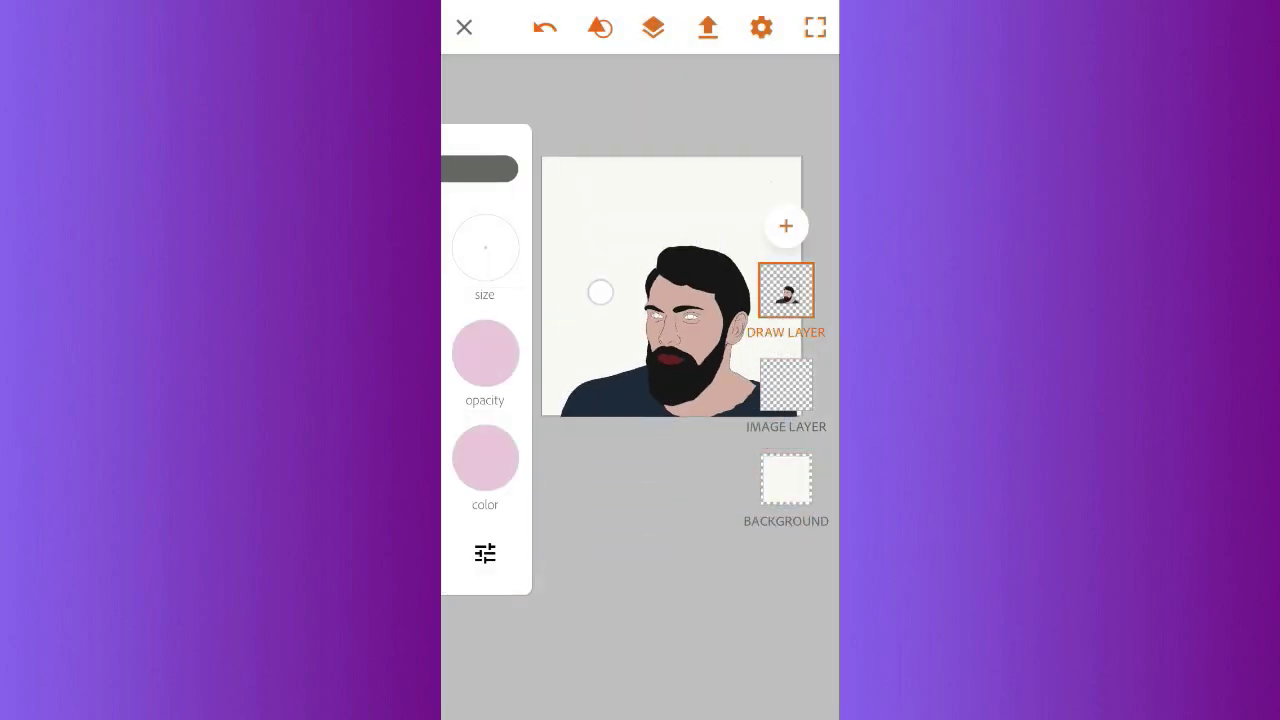
left_click_drag(600, 291, 593, 292)
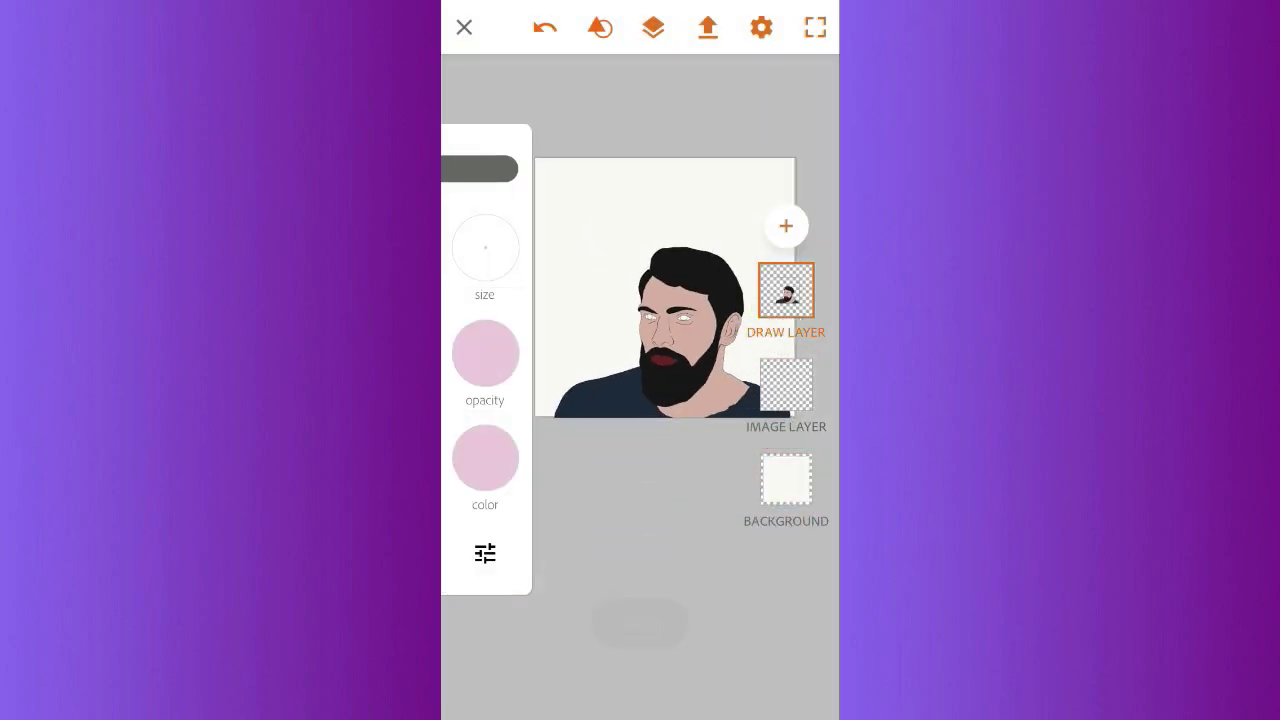
left_click(786, 480)
left_click(786, 226)
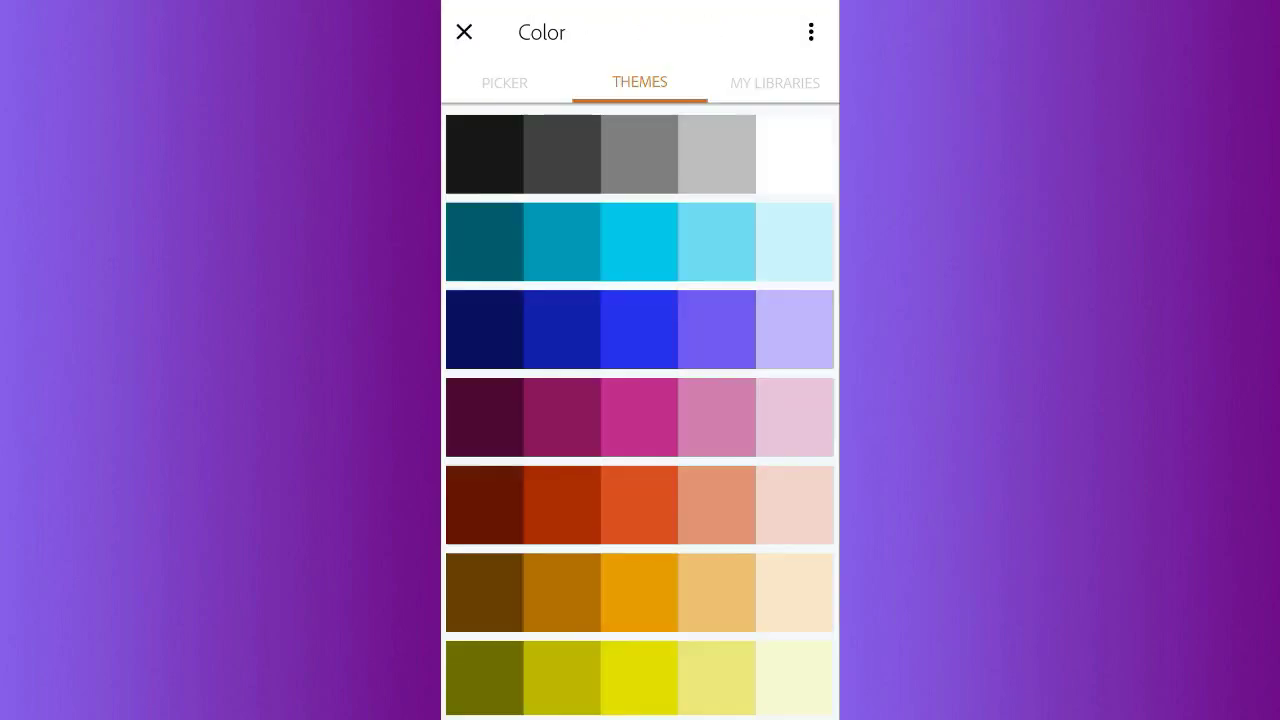
left_click(562, 296)
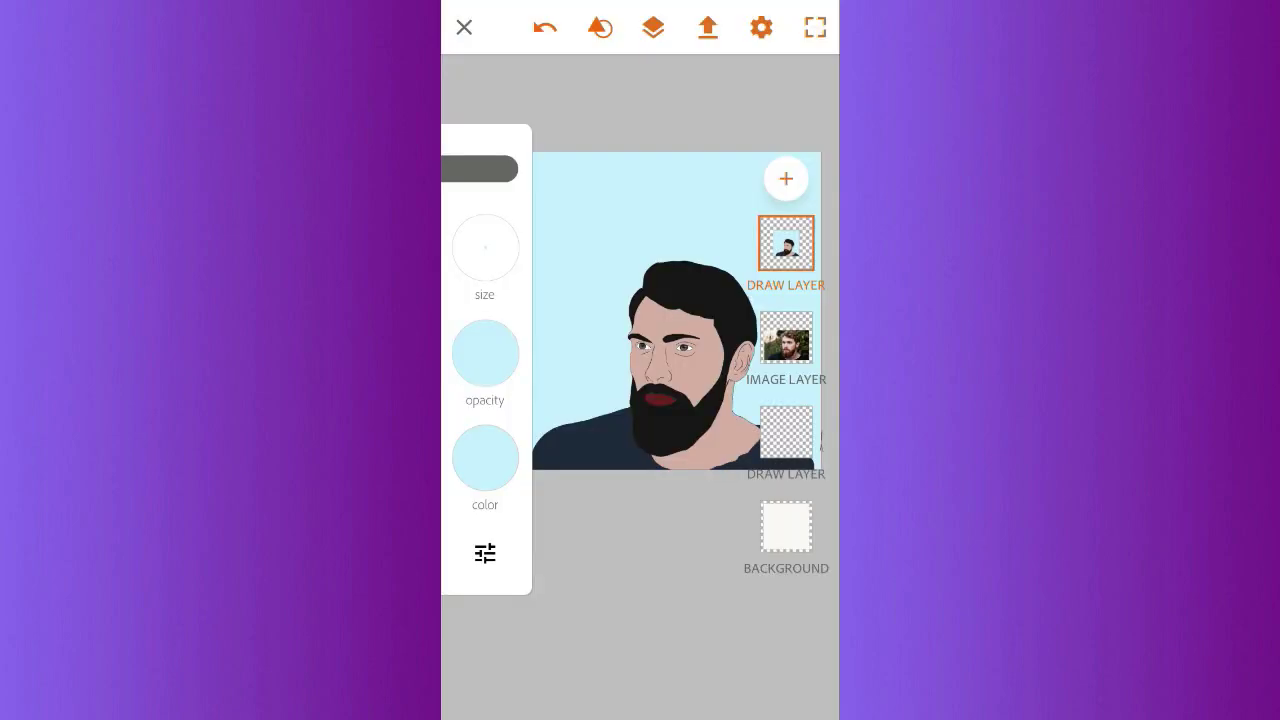
- Pick dark grey from the colour choices and fill the irises
left_click(485, 457)
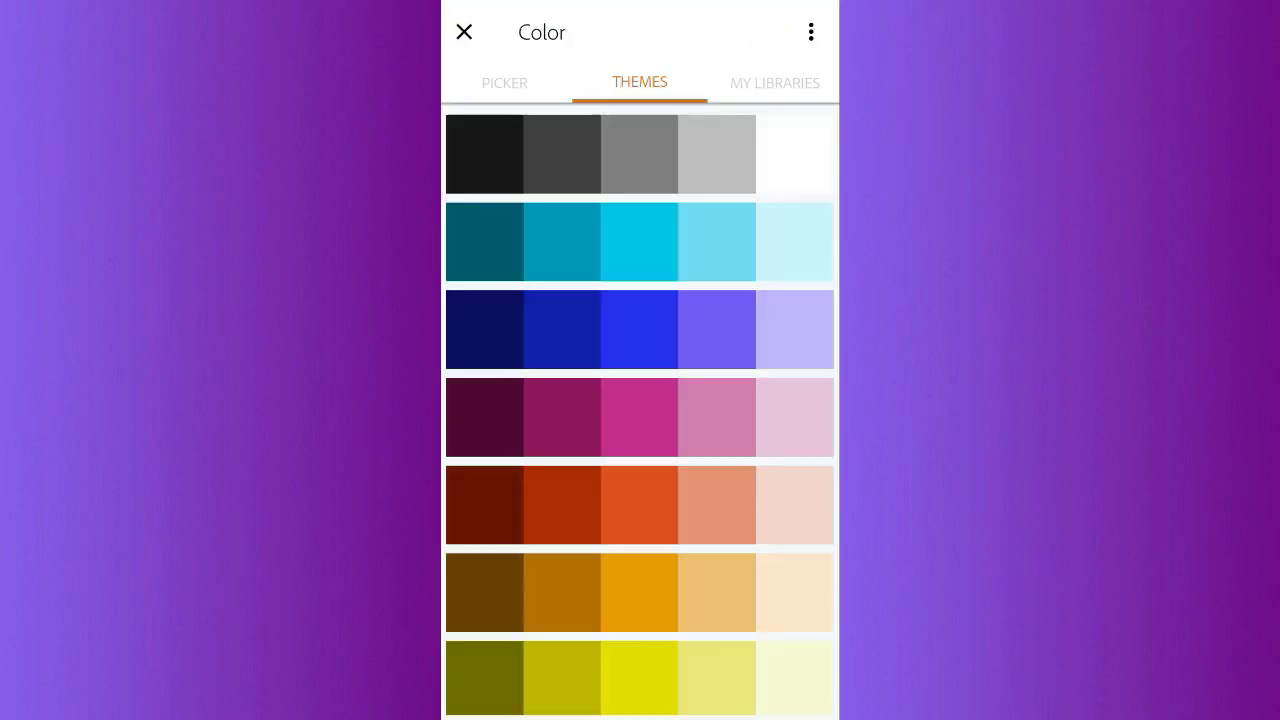
left_click(562, 154)
scroll(640, 400, "up", 5)
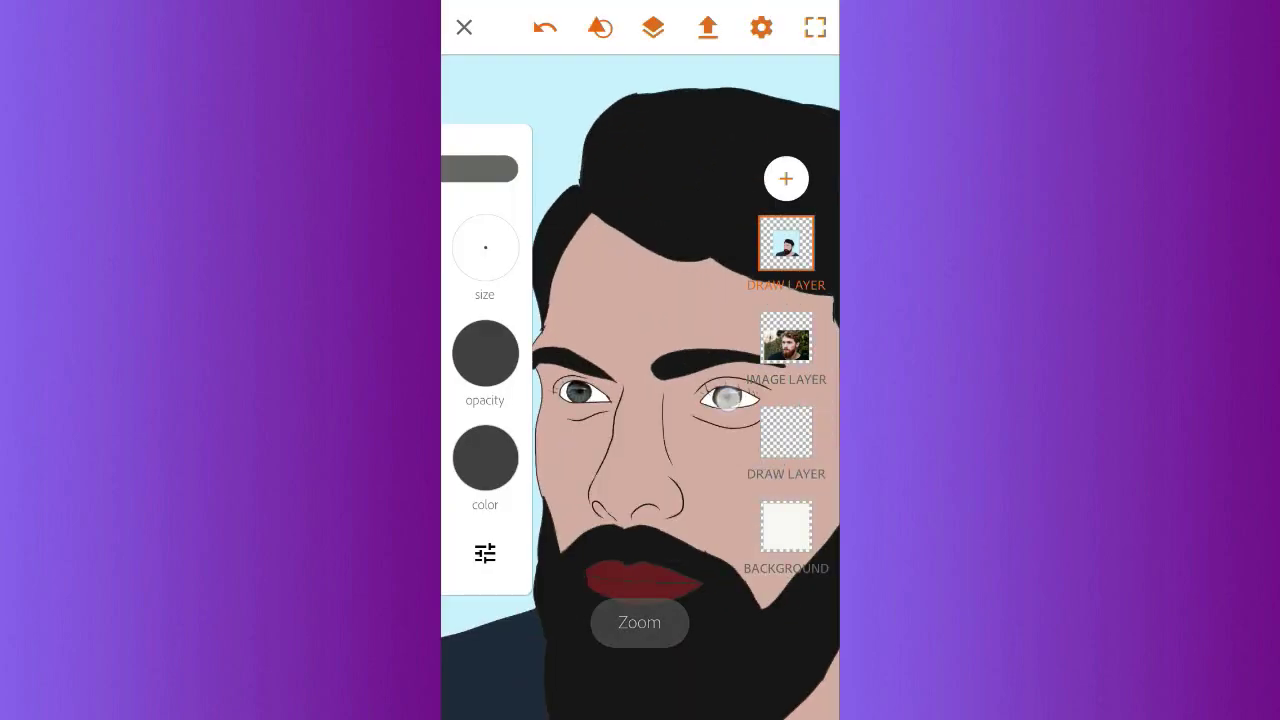
scroll(668, 232, "up", 5)
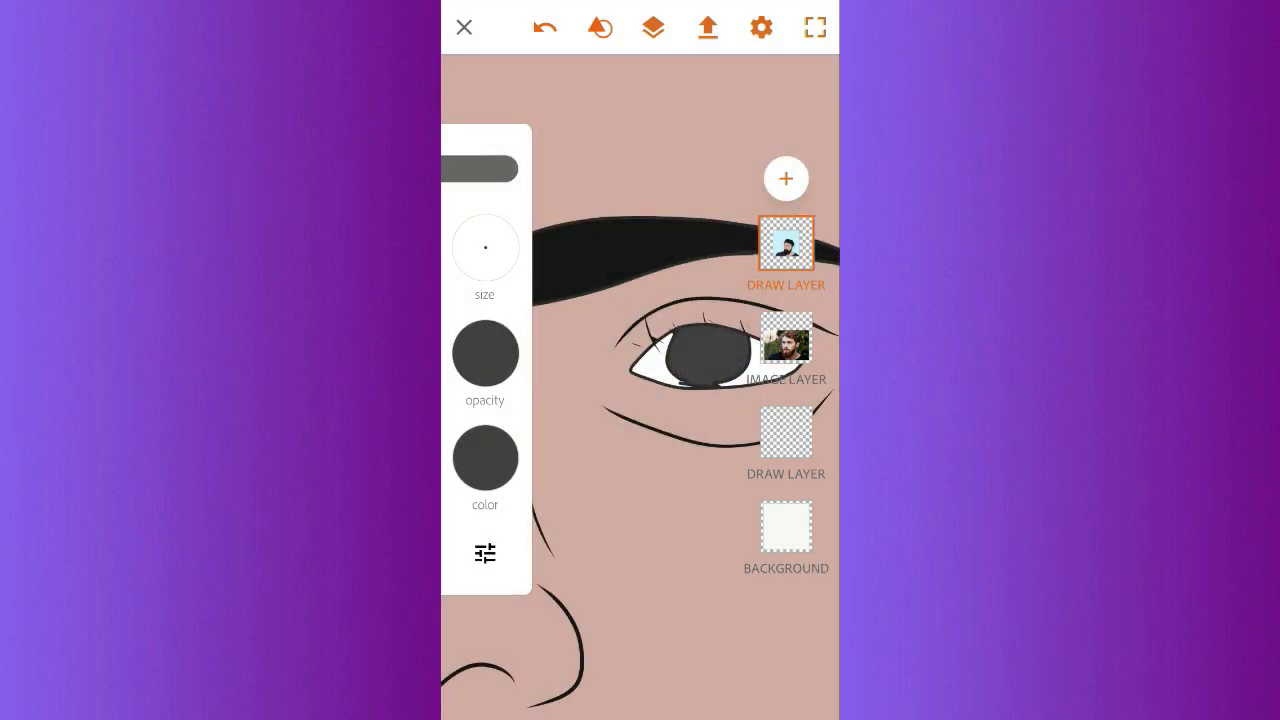
scroll(640, 400, "down", 5)
scroll(640, 400, "up", 5)
left_click(626, 358)
scroll(640, 360, "down", 5)
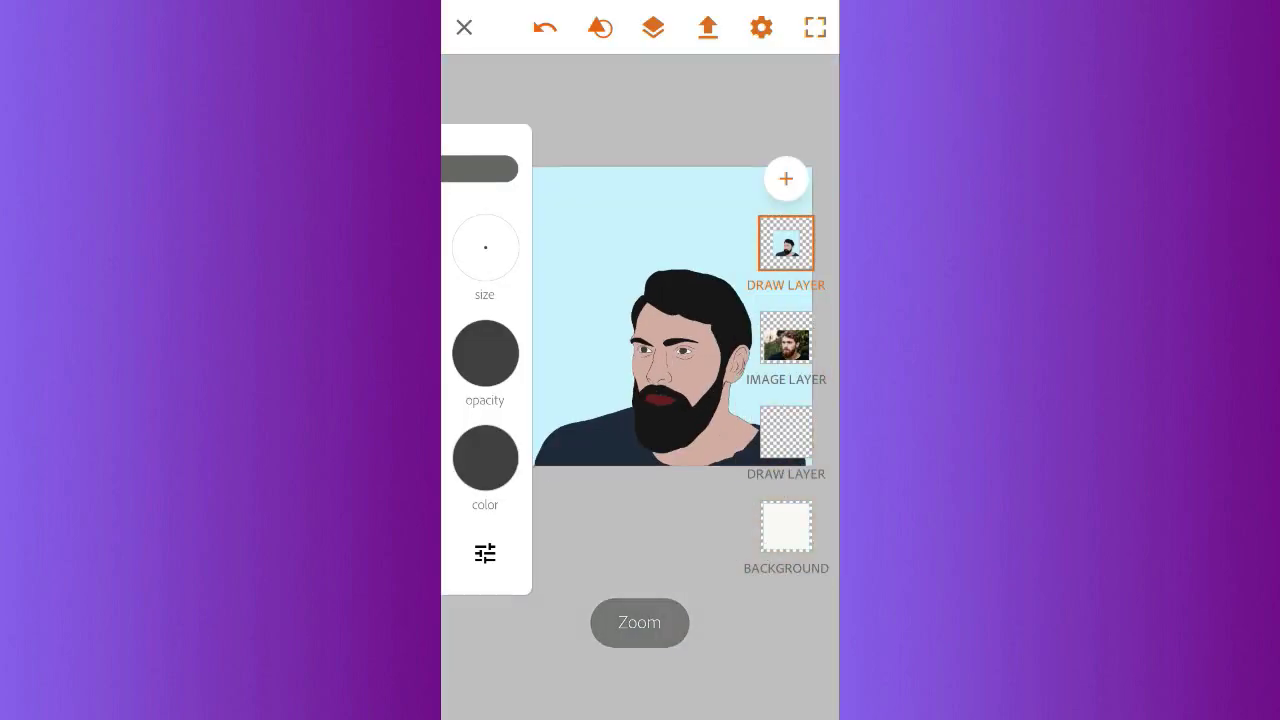
left_click(786, 432)
- Set the reference photo's Image Layer opacity to 0% so it is fully hidden
left_click(640, 200)
left_click(786, 338)
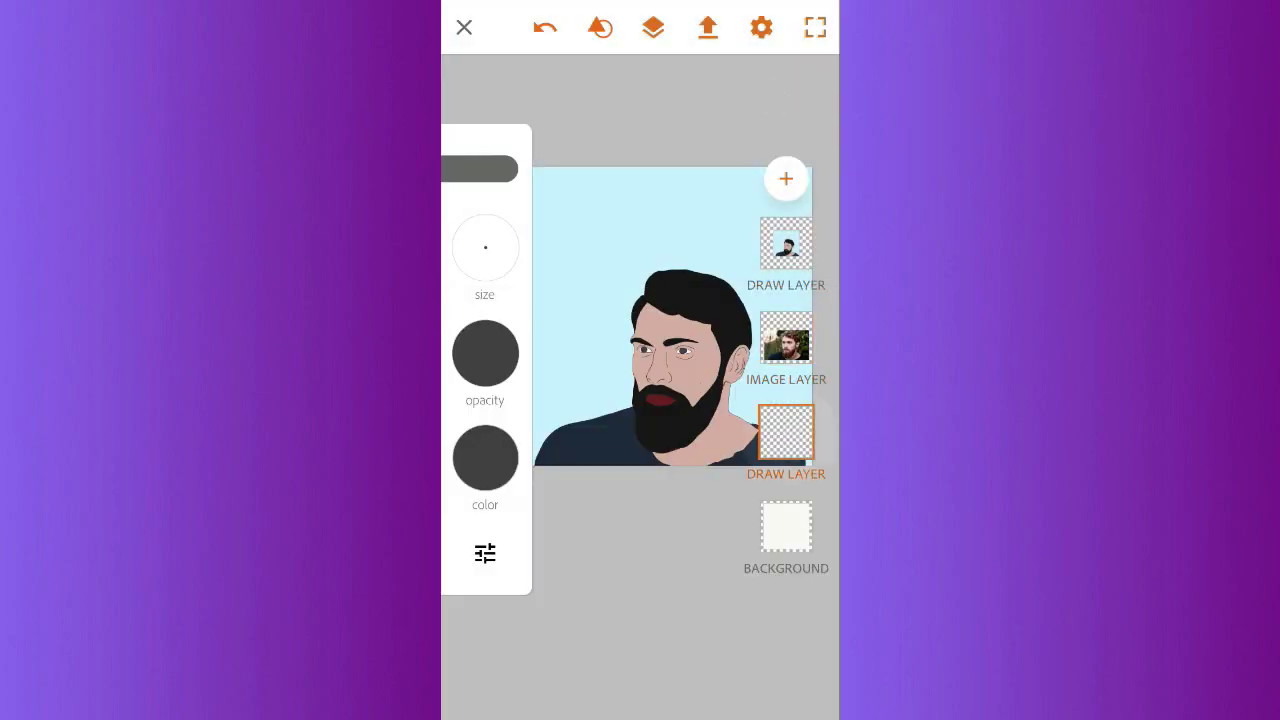
left_click_drag(817, 543, 457, 543)
left_click(786, 290)
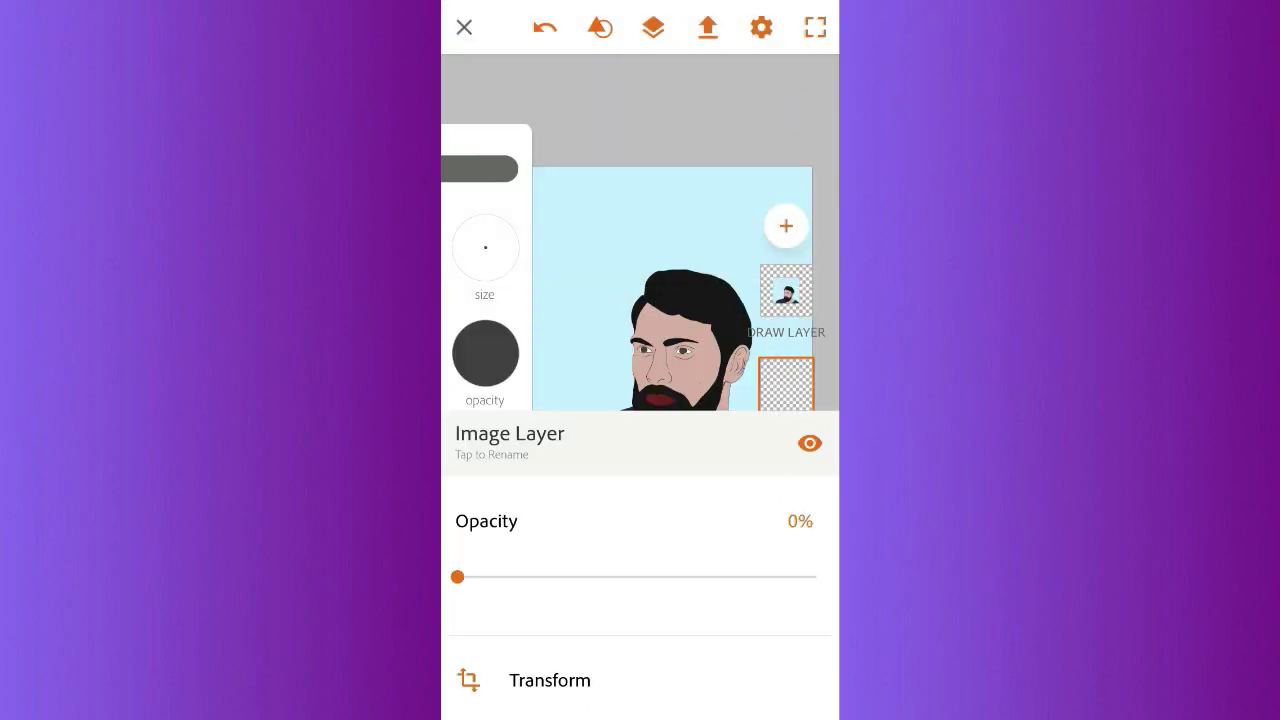
- Bring up the export options and expand Copy Image to Gallery to show its formats
scroll(640, 360, "down", 3)
scroll(680, 360, "up", 3)
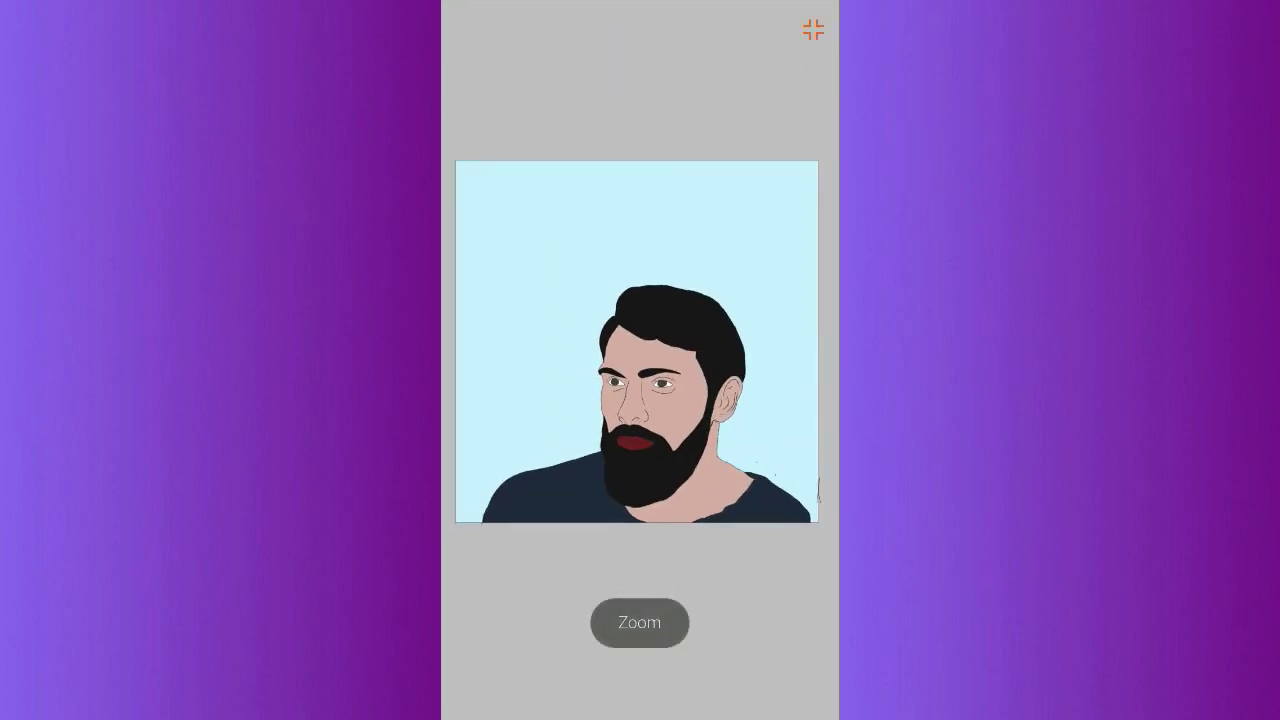
left_click(707, 27)
left_click(604, 623)
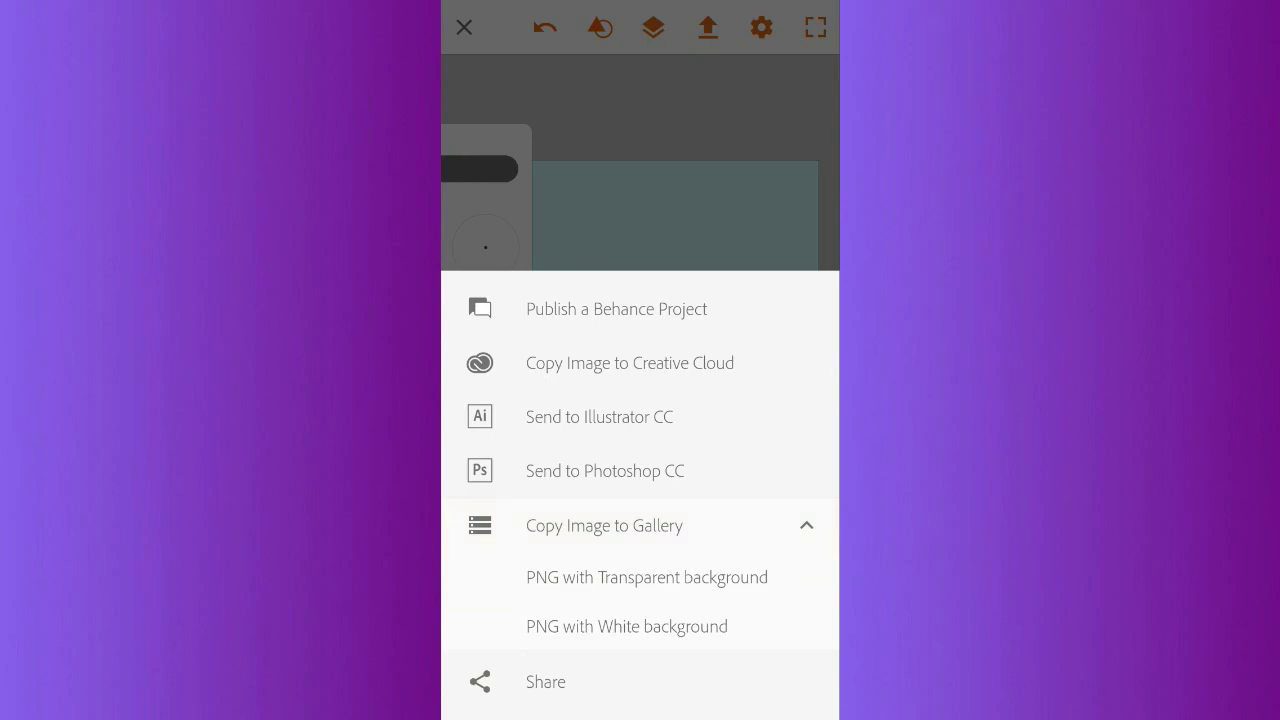